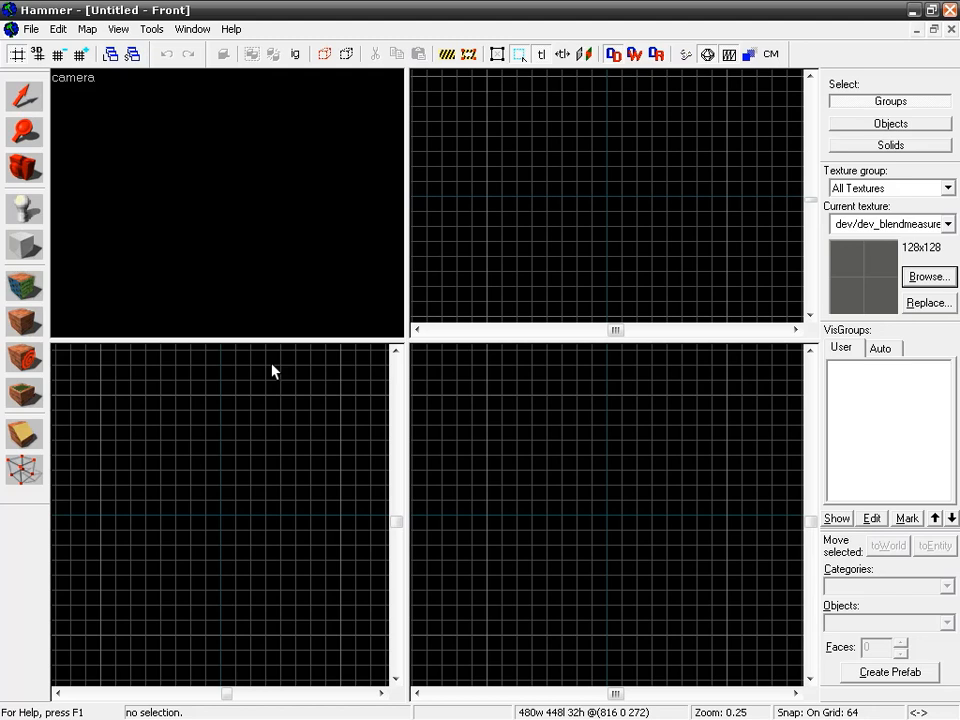
Set the grid to 16 units and draw a 192 by 16 unit block outline in the top view.
click(24, 244)
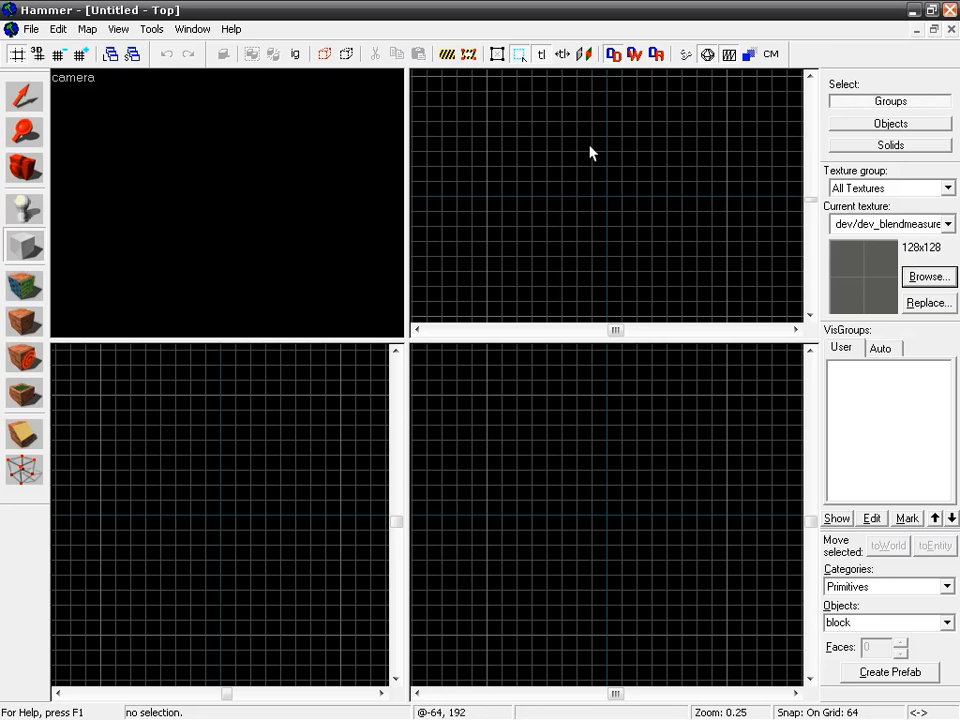
drag(647, 182, 514, 273)
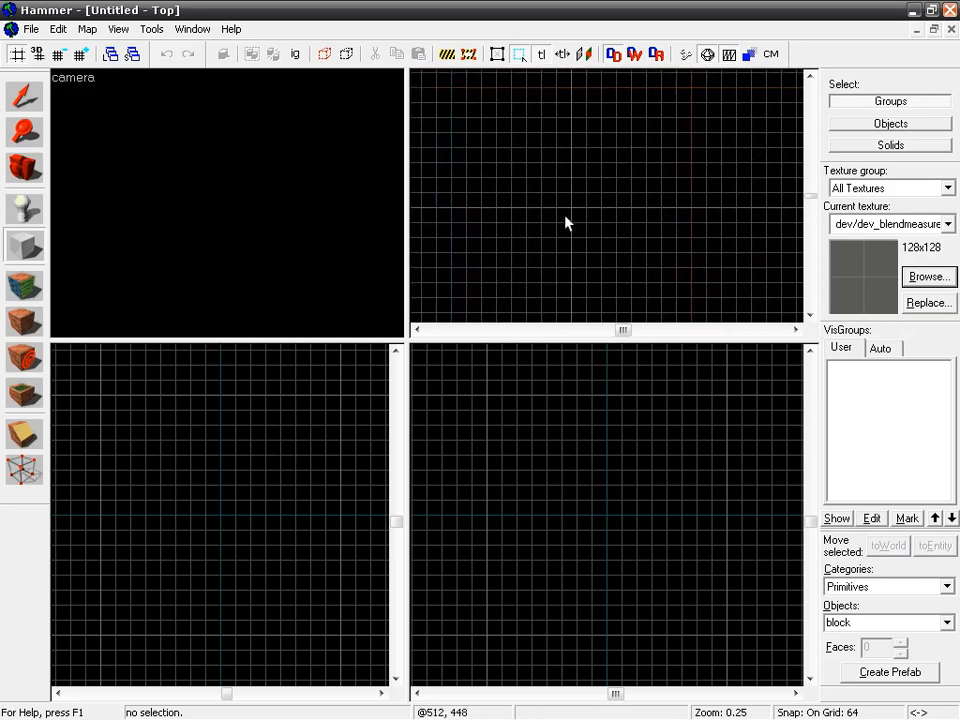
scroll(579, 195, down, 1)
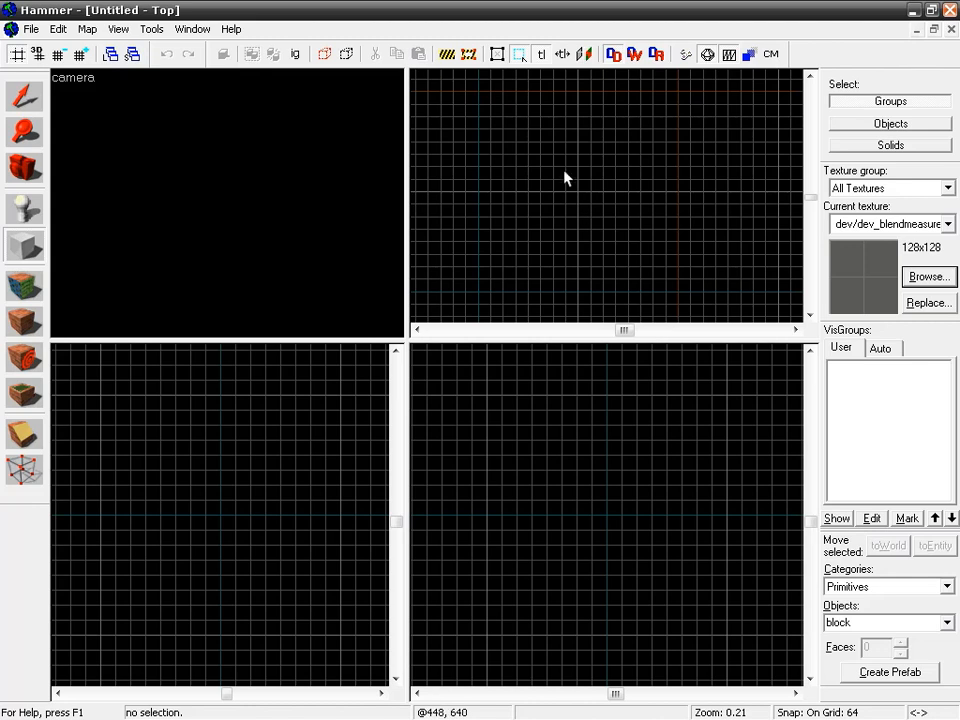
scroll(590, 158, up, 2)
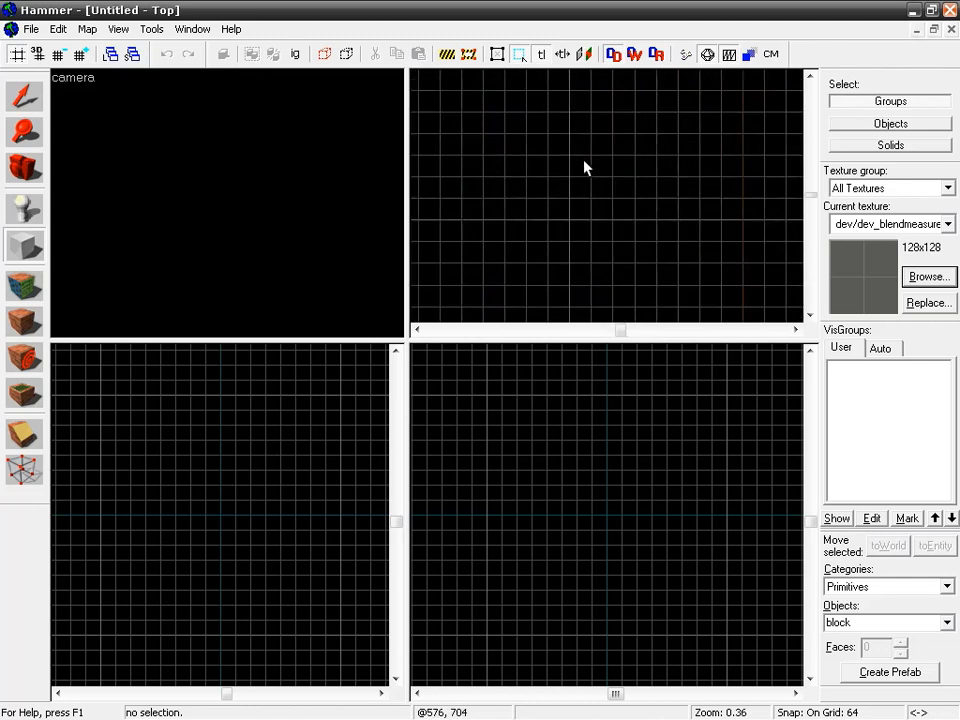
scroll(584, 168, down, 2)
key([)
key([)
scroll(588, 171, up, 5)
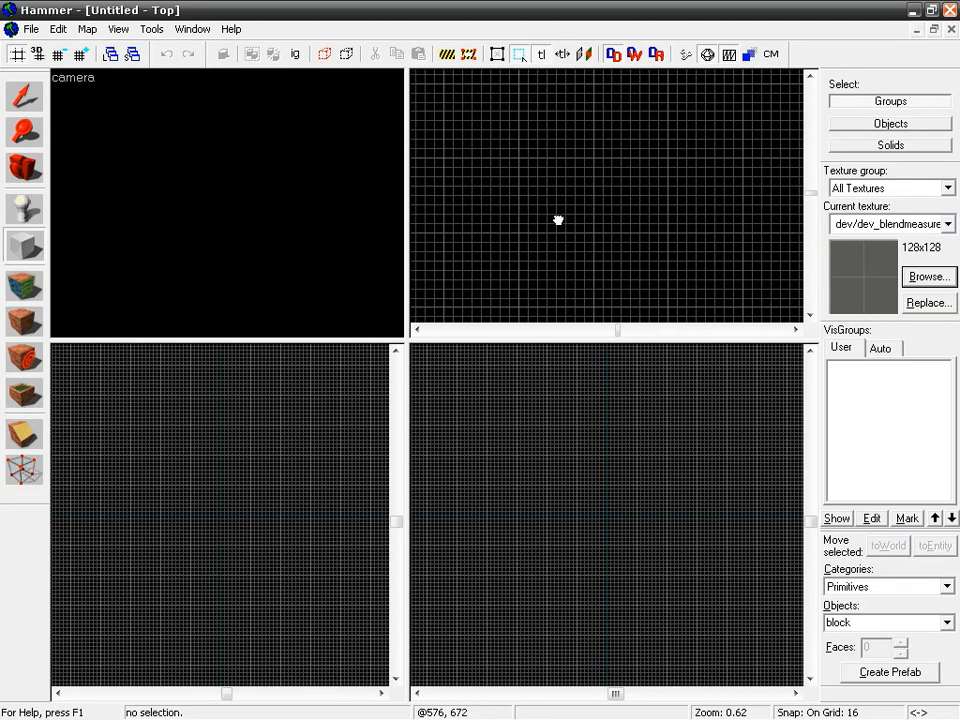
drag(538, 163, 649, 171)
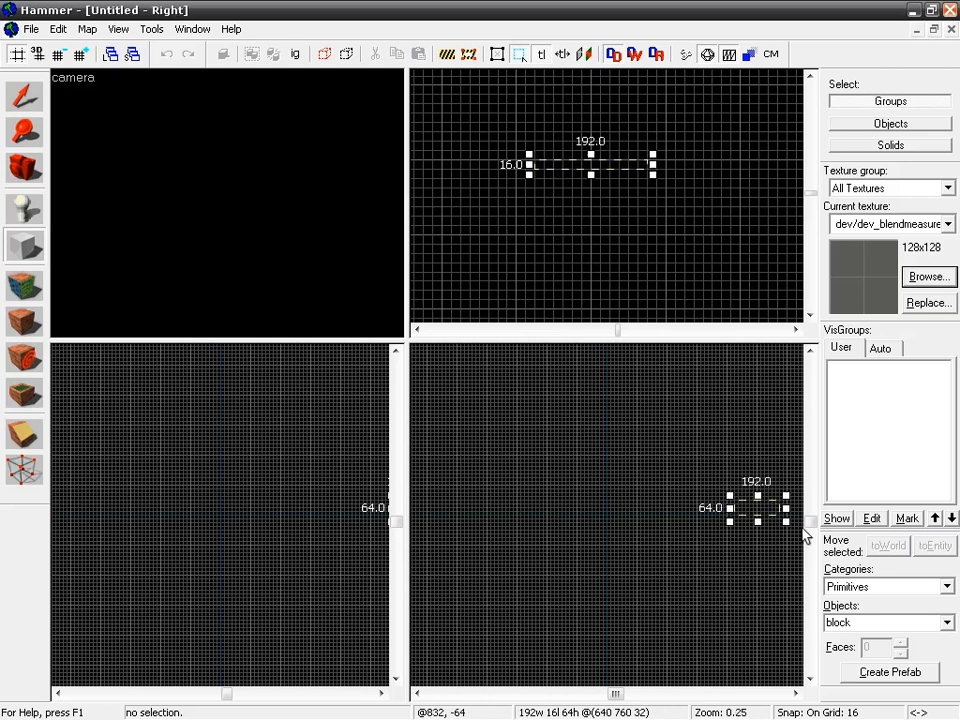
Make the block outline 128 units high and create the wall brush.
scroll(724, 480, up, 5)
drag(674, 483, 606, 440)
key(Return)
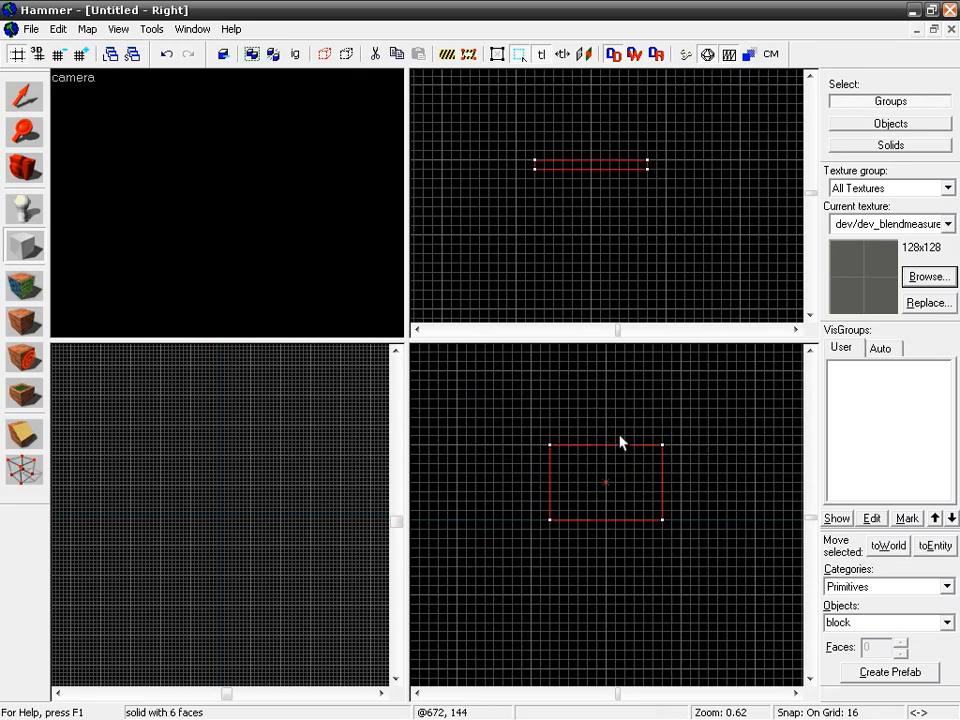
Duplicate the wall in the top view to form a parallel wall below it, plus a third copy between the two.
key(shift+s)
drag(553, 166, 570, 292)
key(bracketright)
key(bracketright)
click(31, 29)
click(392, 180)
key(shift+Up)
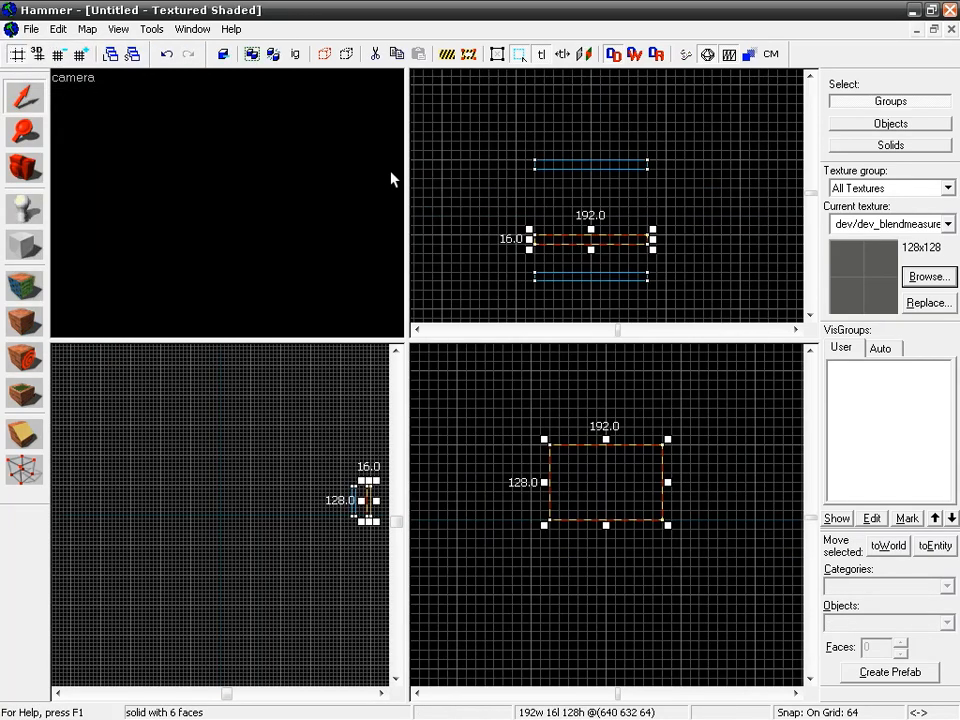
Rotate the third wall 90 degrees, fit it as a 176-unit right side wall, and duplicate it to the room's left side.
key(ctrl+m)
double_click(524, 386)
text(90)
key(Return)
shift+drag(651, 217, 529, 217)
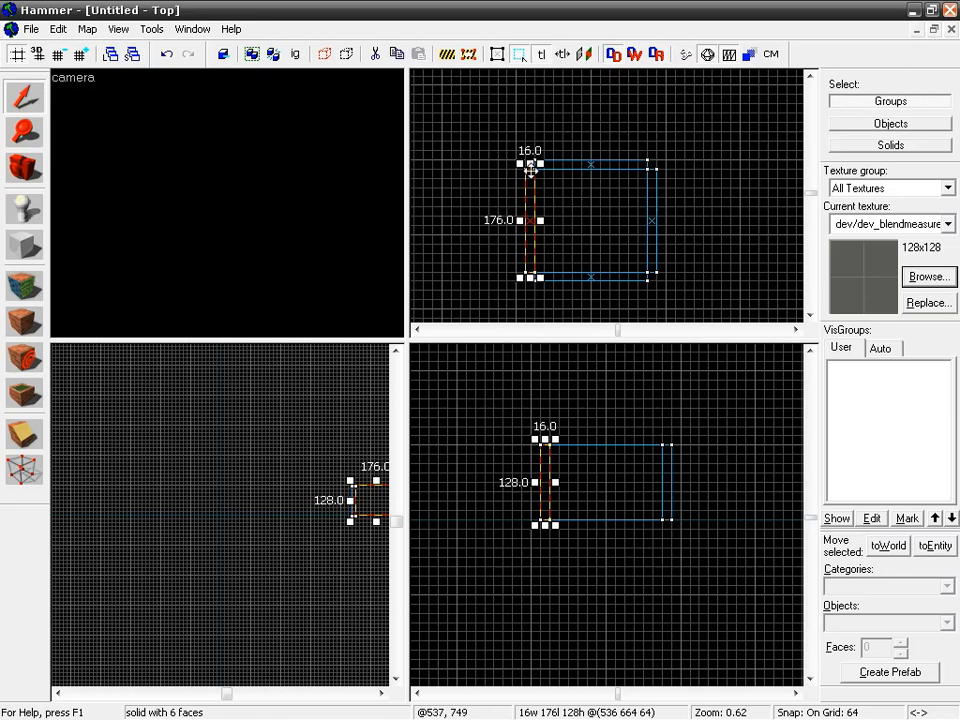
Lengthen the left side wall at both ends to 208 units.
drag(531, 277, 530, 286)
drag(530, 162, 528, 154)
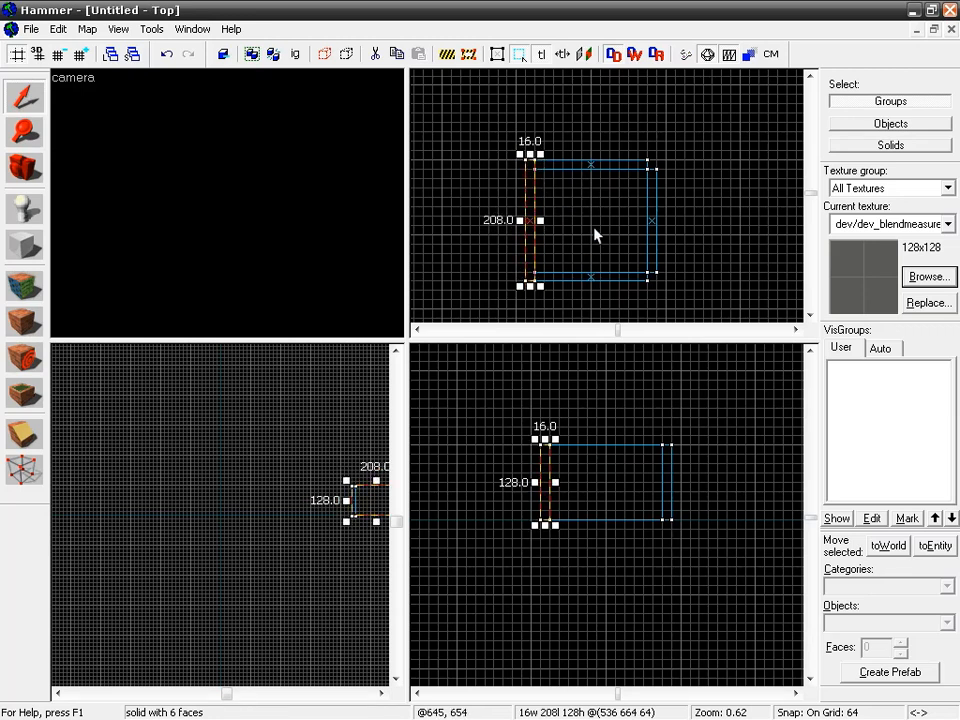
click(443, 140)
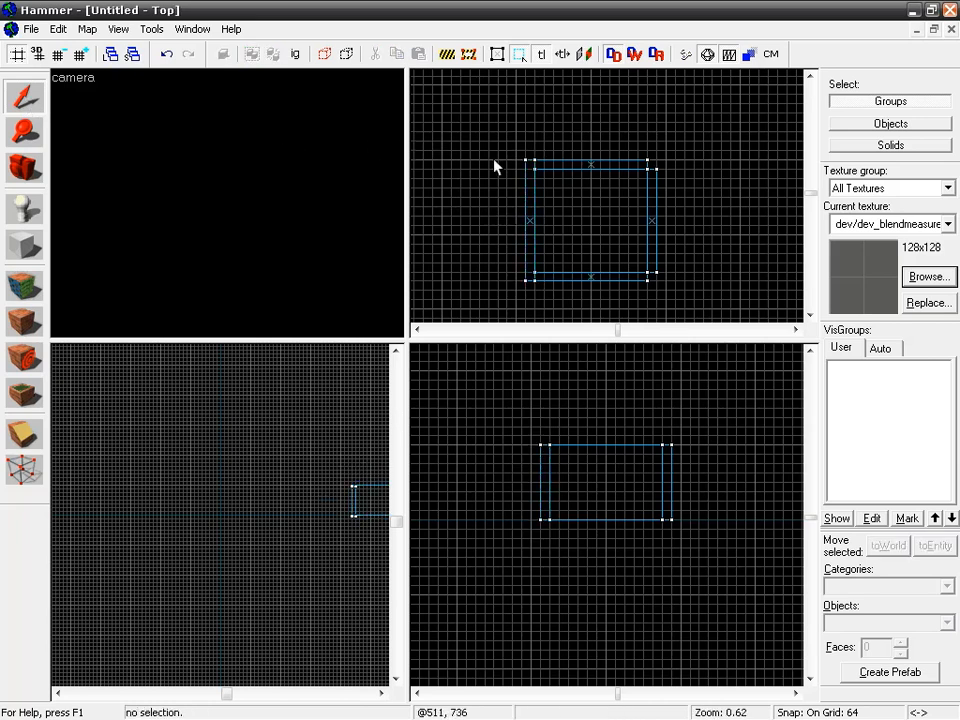
Select all four walls and duplicate the room twice downward in the top view, making a column of three rooms.
click(548, 190)
scroll(608, 227, down, 3)
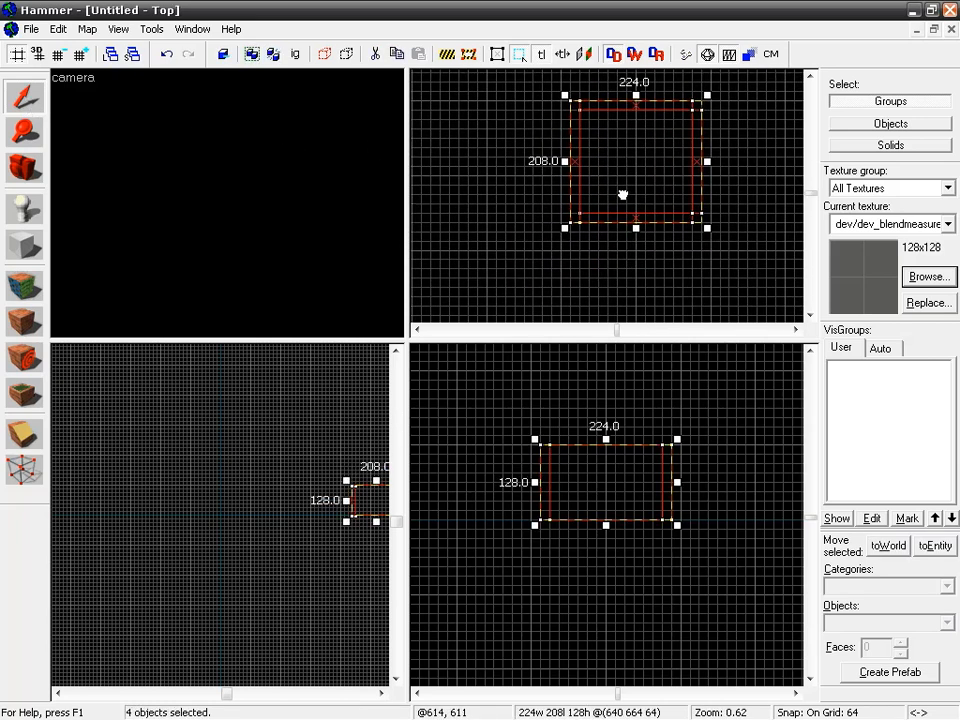
scroll(583, 212, down, 1)
scroll(594, 206, up, 2)
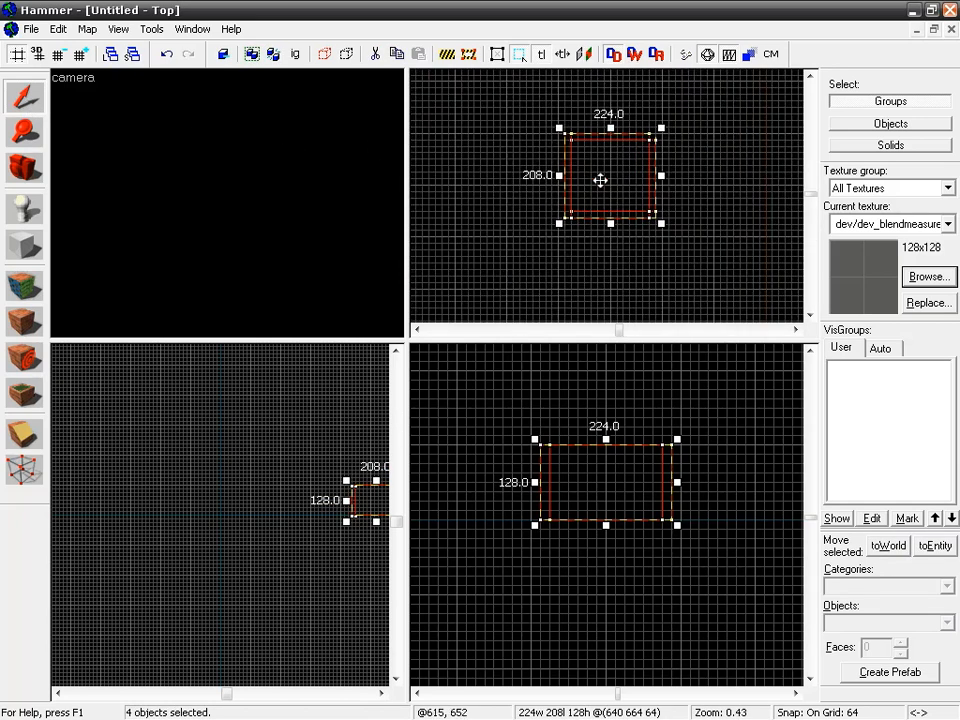
drag(598, 206, 603, 266)
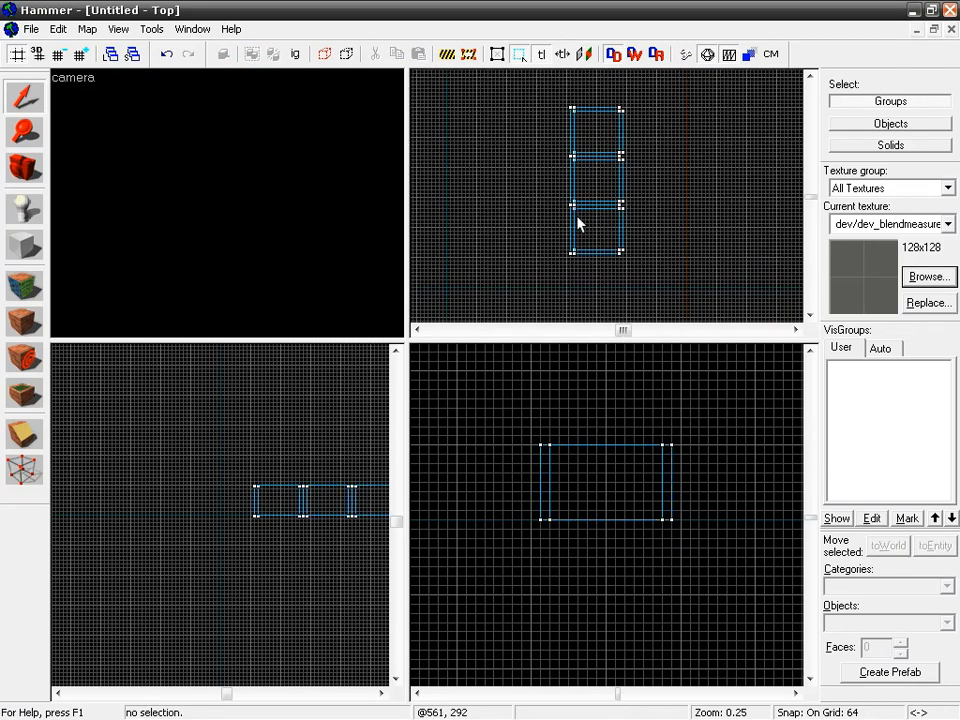
Delete one of the doubled walls between the middle and bottom rooms and shorten the bottom room's left wall to 192 units.
scroll(577, 217, up, 6)
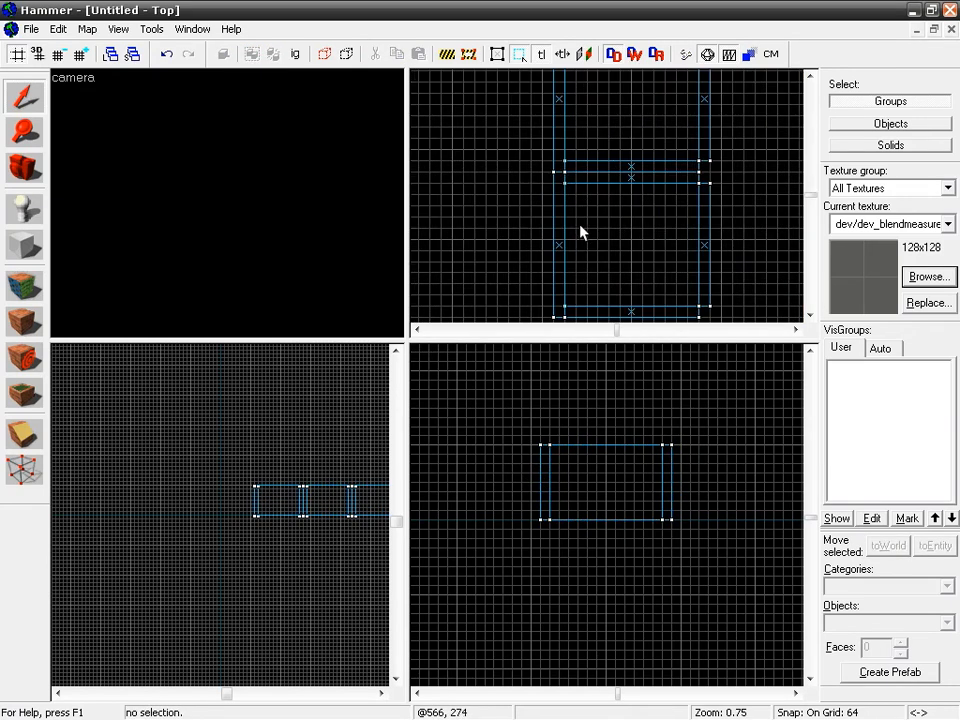
click(592, 172)
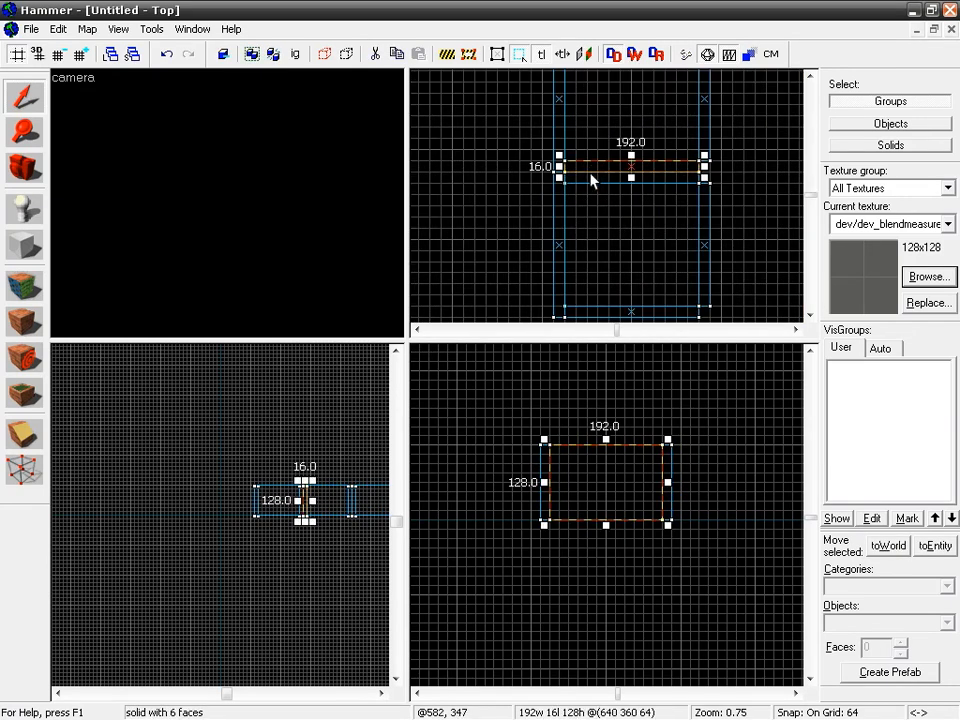
click(588, 187)
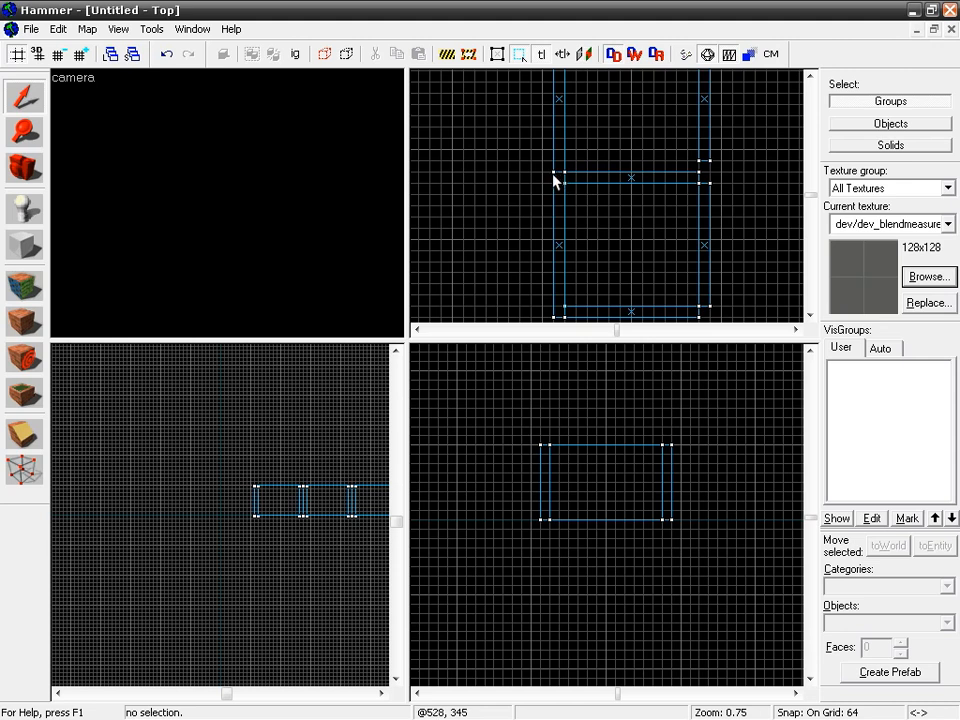
click(557, 178)
drag(560, 168, 560, 178)
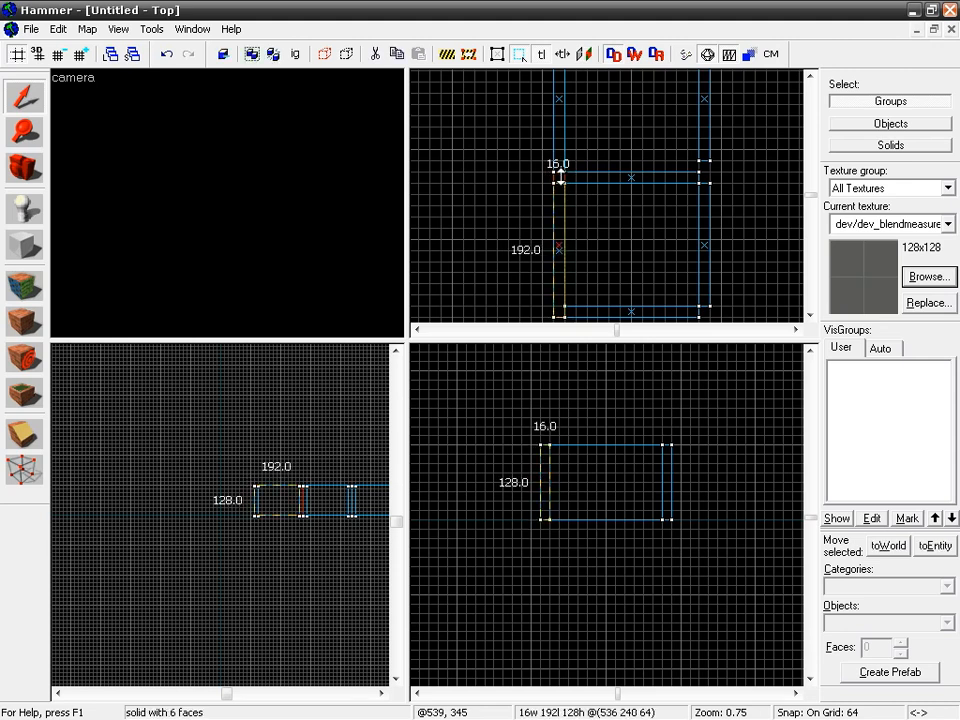
click(567, 187)
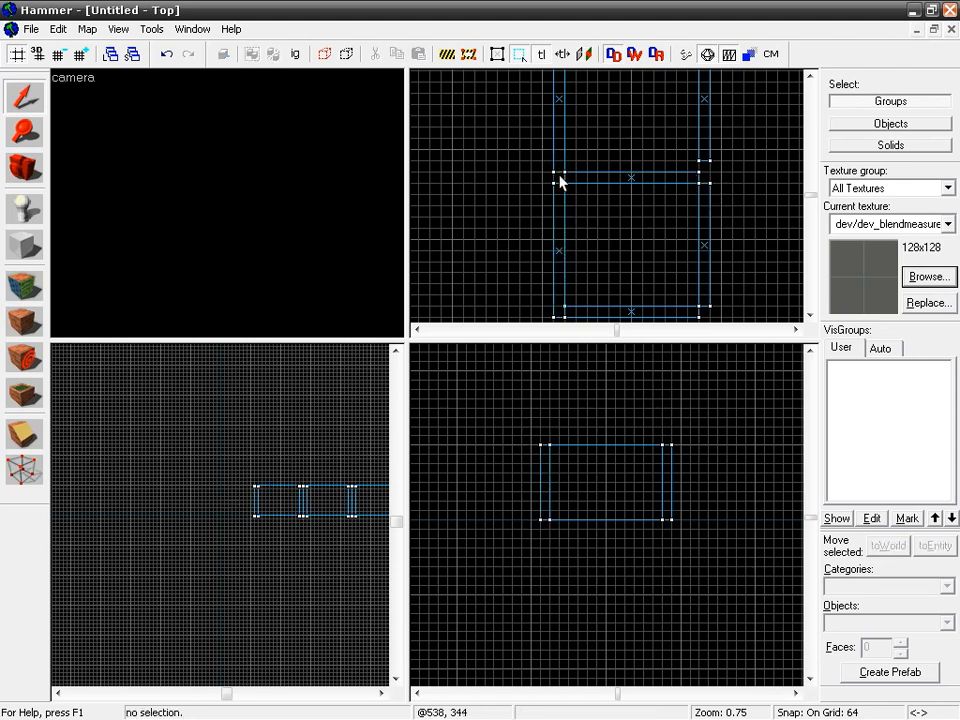
Stretch the middle room's right wall down to the upper edge of the dividing wall below it.
drag(617, 155, 615, 189)
key(Return)
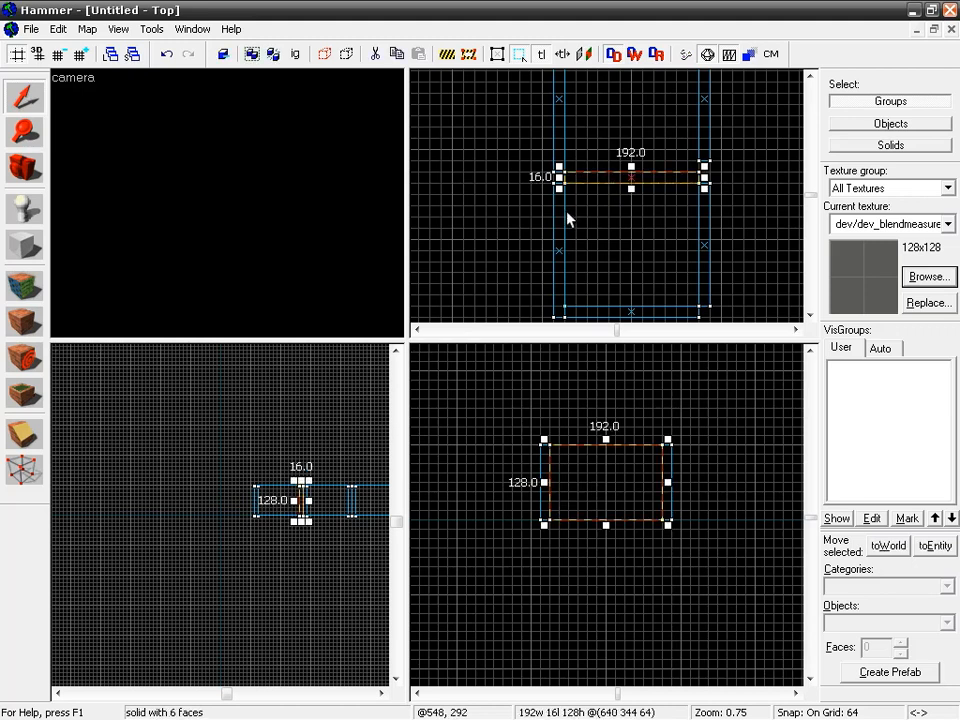
click(716, 215)
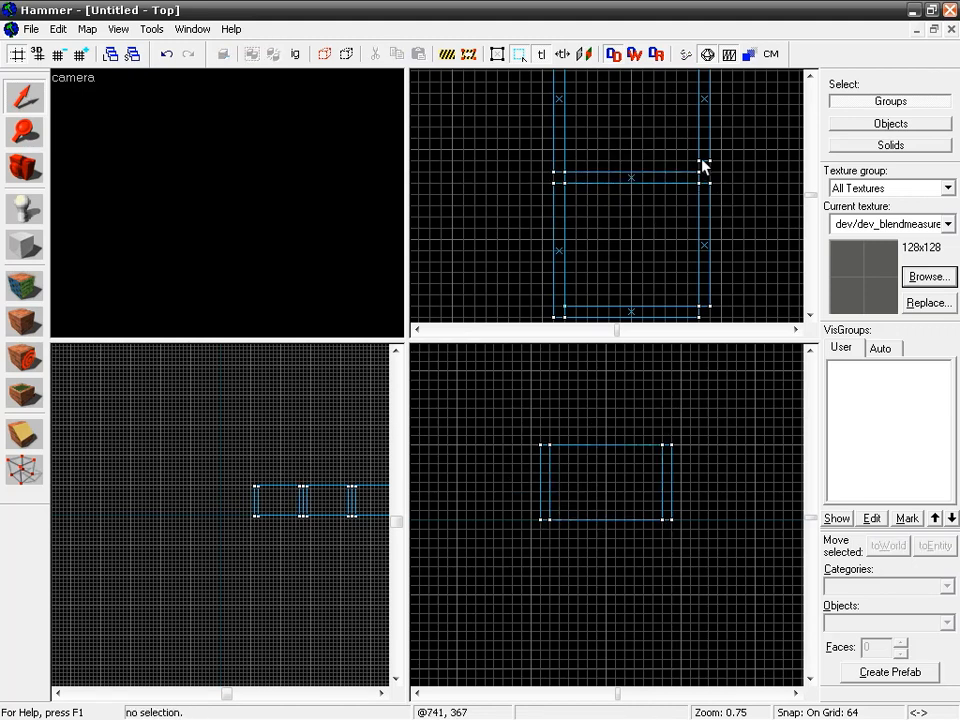
click(706, 165)
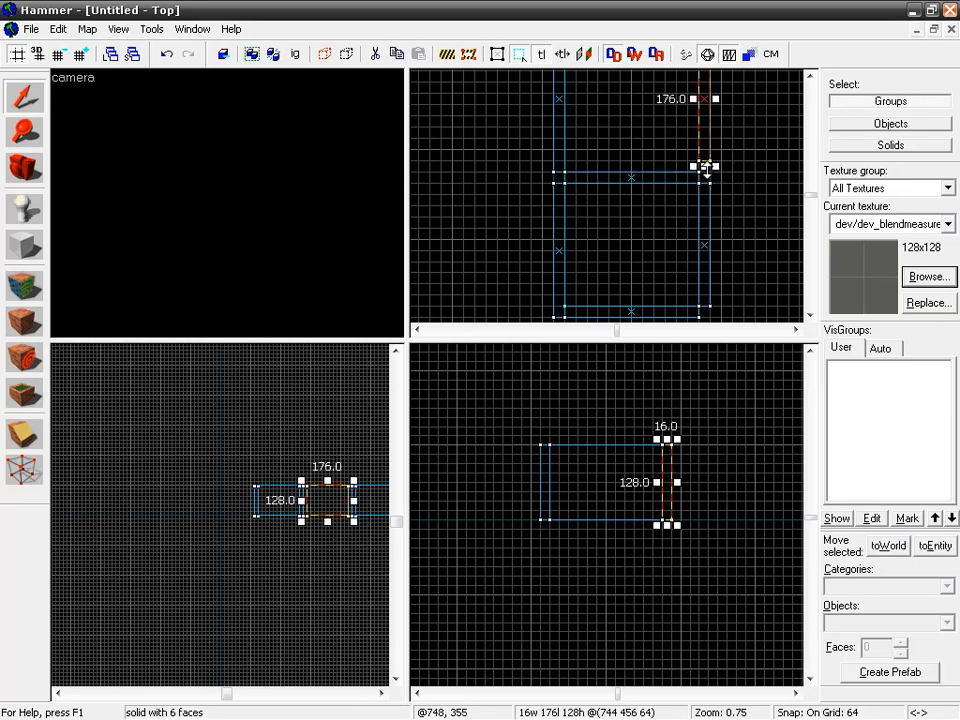
drag(706, 167, 729, 193)
click(600, 204)
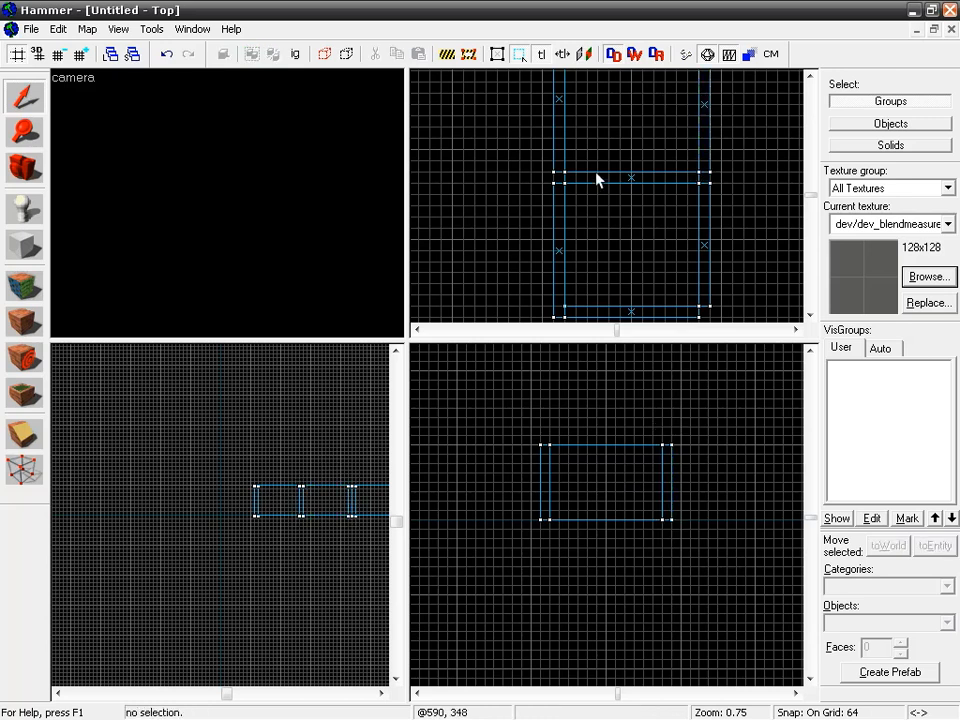
Move the bottom room's three walls and its dividing wall up against the ends of the middle room's side walls.
drag(516, 189, 733, 317)
key(Return)
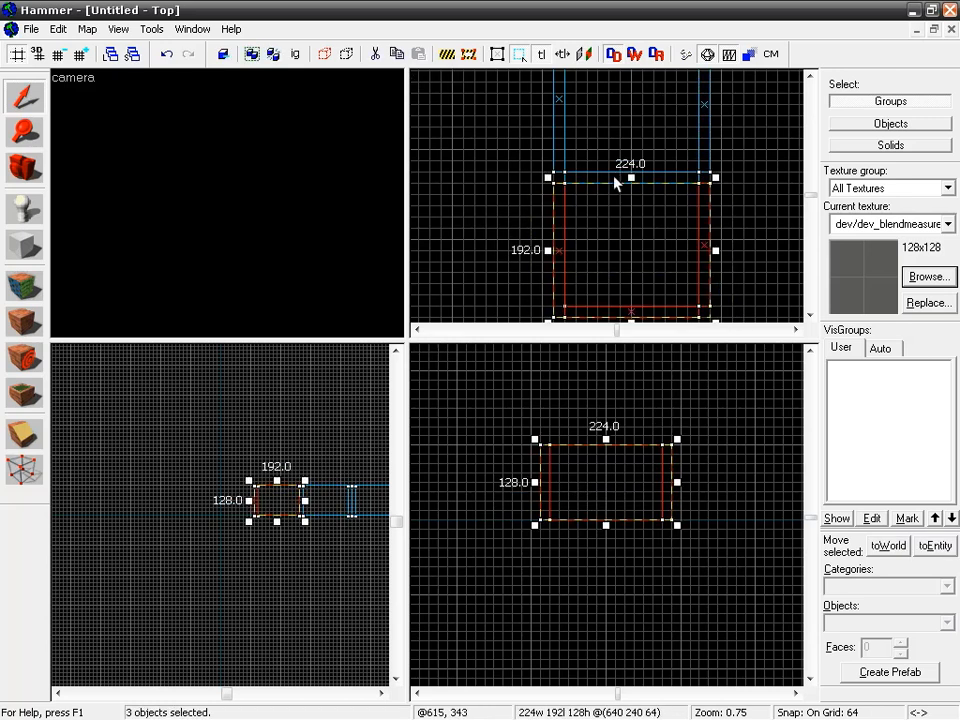
ctrl+click(609, 172)
drag(611, 176, 611, 165)
key(Escape)
key(Up)
key(Up)
scroll(638, 185, down, 2)
key(Down)
key(Right)
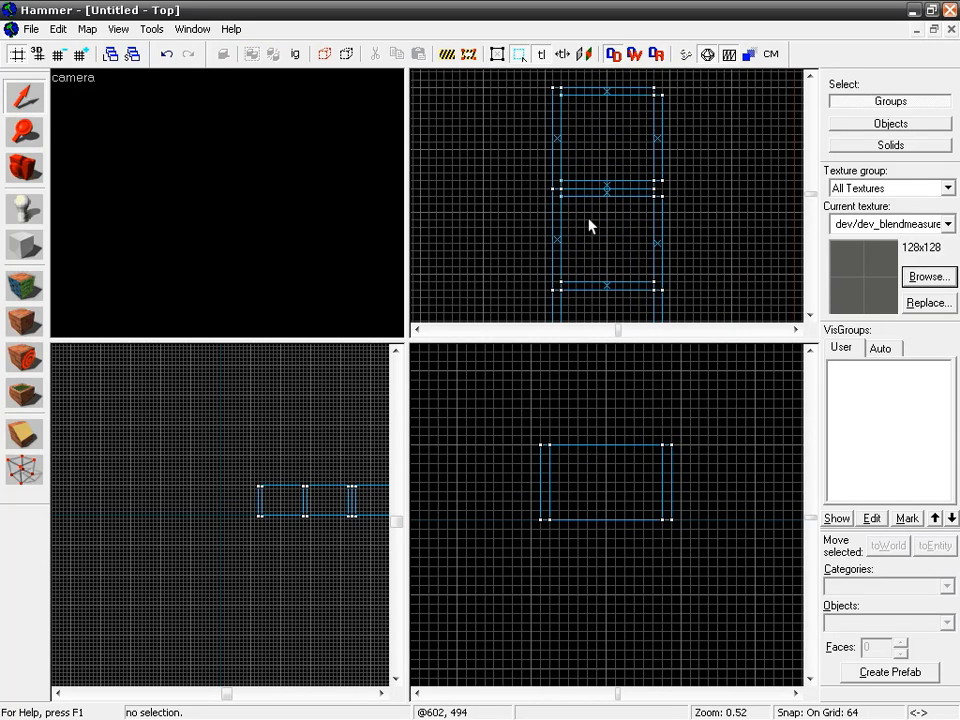
Delete one of the doubled walls between the top and middle rooms and shorten the top room's left wall to 192 units.
click(574, 184)
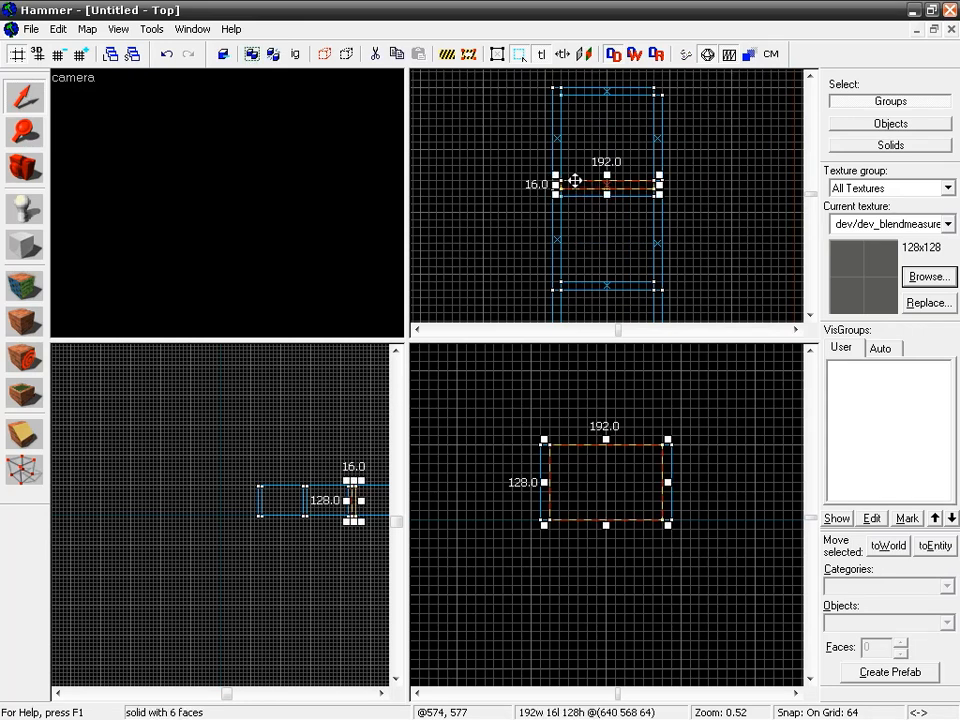
key(Escape)
click(561, 186)
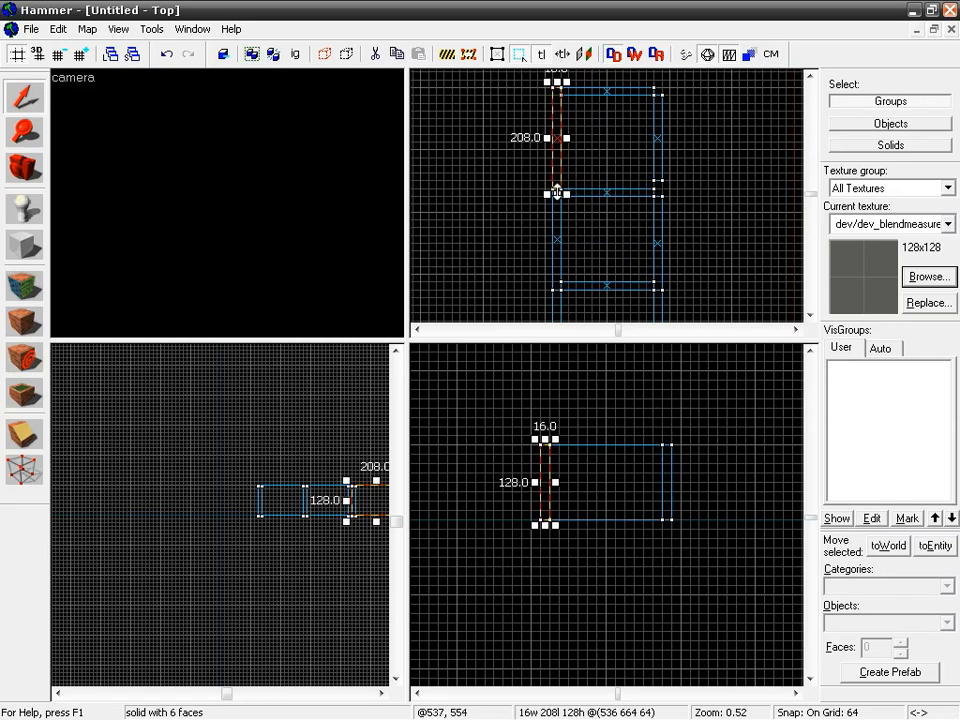
drag(557, 193, 557, 186)
Move the top room's three walls down against the upper edge of the dividing wall.
drag(692, 127, 510, 88)
drag(558, 126, 558, 134)
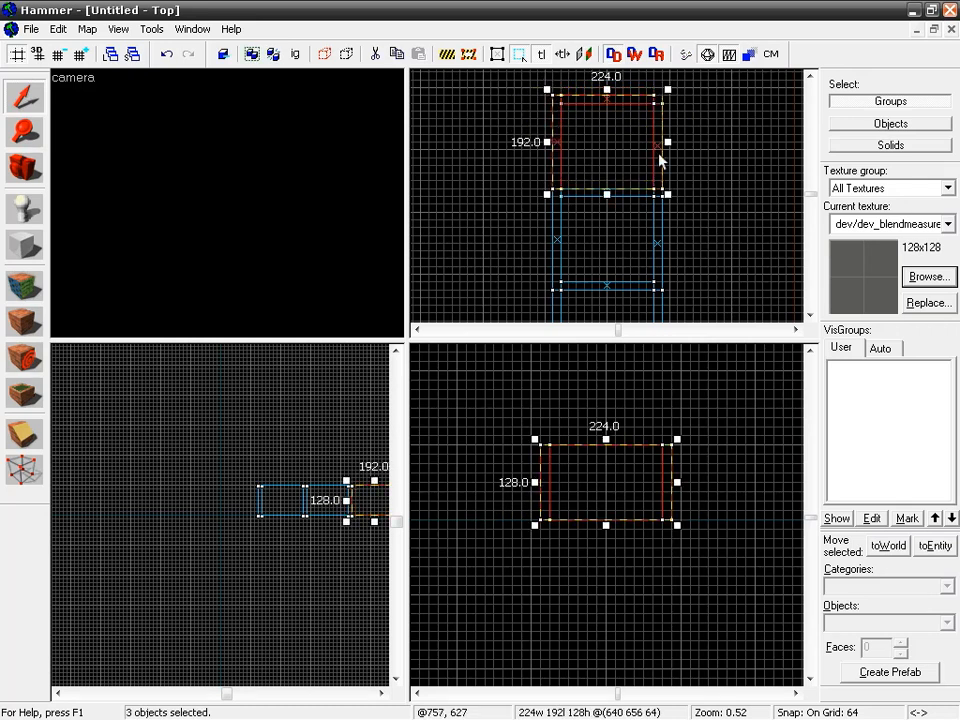
click(681, 193)
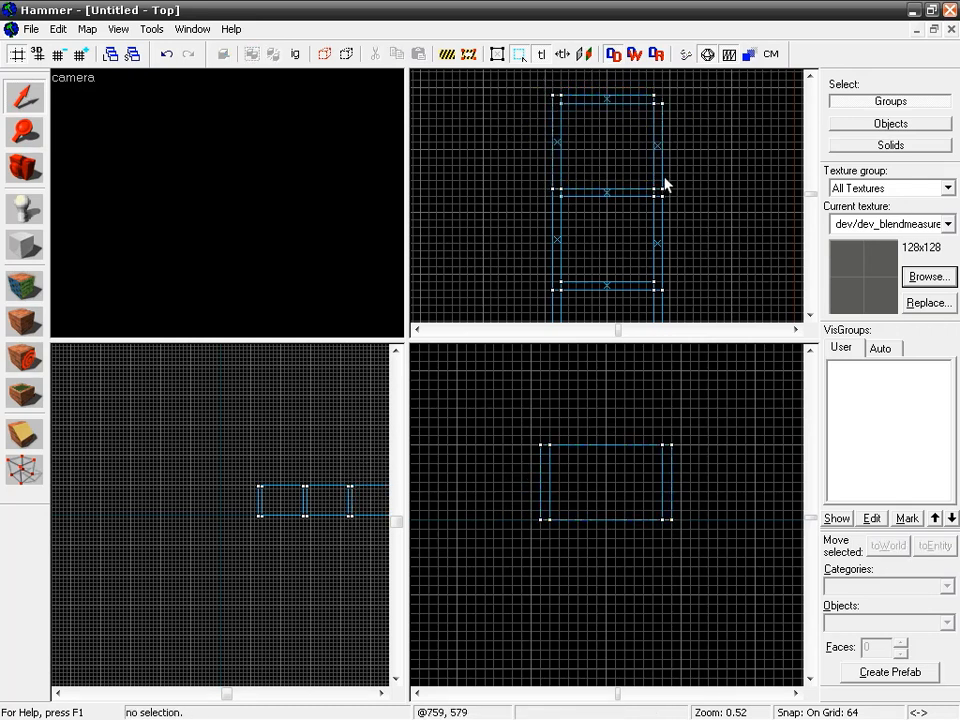
Stretch the middle room's right wall up to meet the top room's right wall.
click(658, 198)
drag(656, 195, 660, 186)
click(699, 200)
Maximize the top view and duplicate the topmost and bottommost 192-unit walls to the left of the room column.
scroll(665, 188, down, 2)
middle_drag(617, 209, 649, 186)
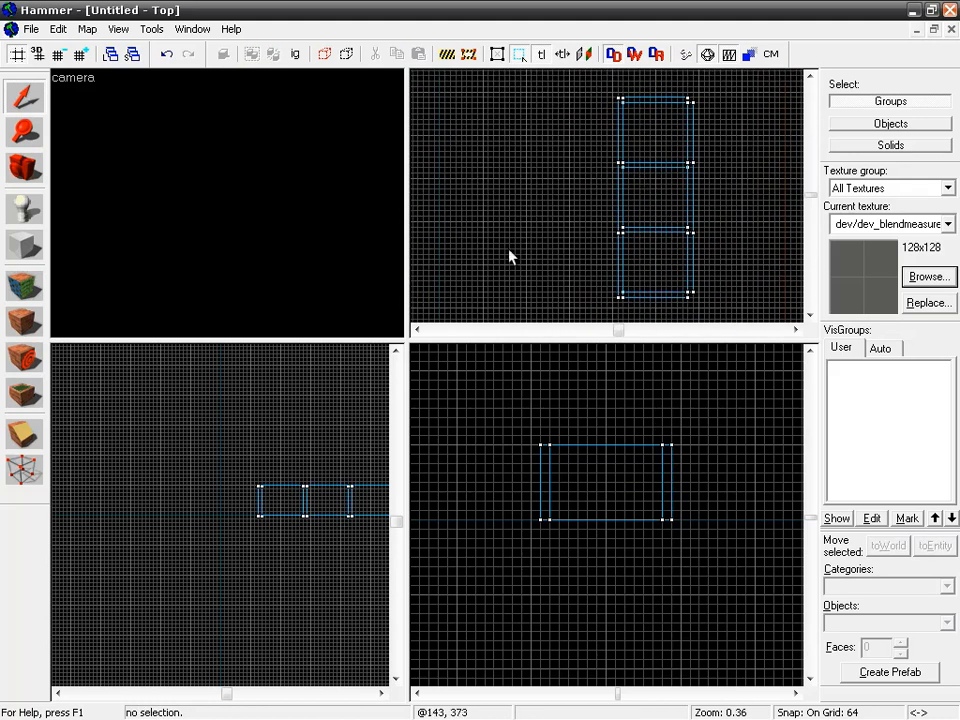
click(24, 244)
click(6, 94)
key(shift+z)
scroll(460, 315, up, 5)
mouse_move(472, 309)
middle_down()
mouse_move(495, 206)
mouse_move(474, 170)
middle_up()
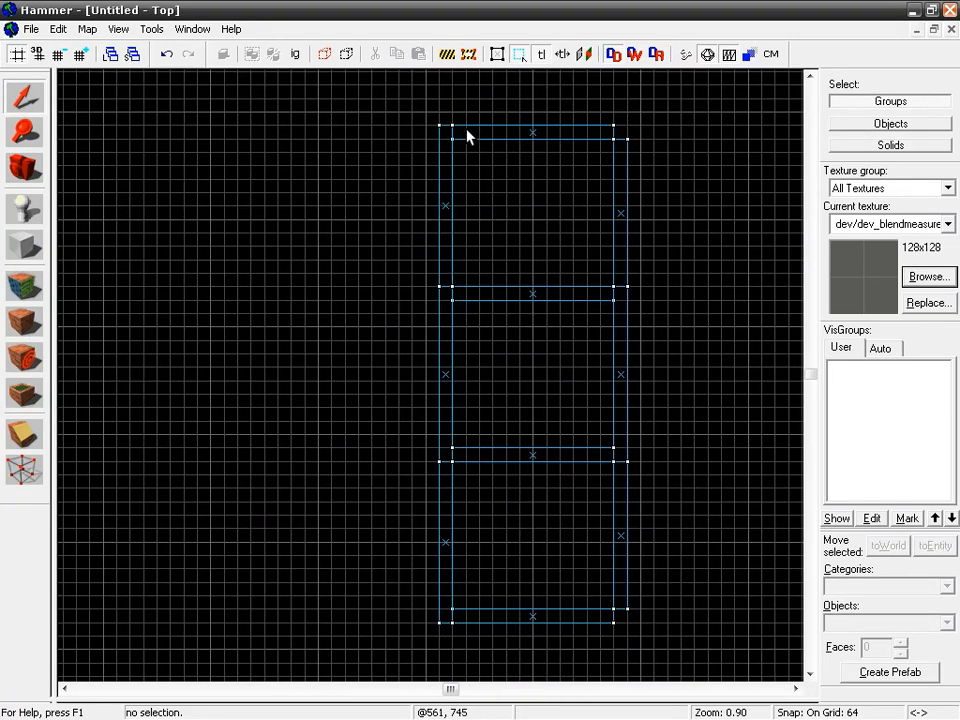
click(474, 137)
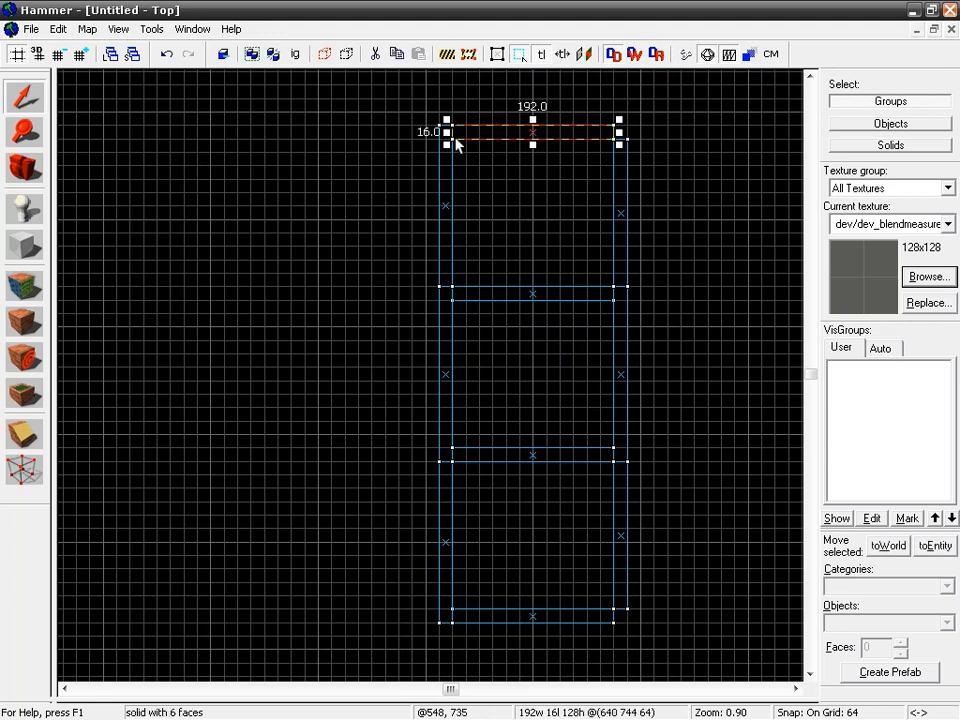
drag(466, 137, 306, 135)
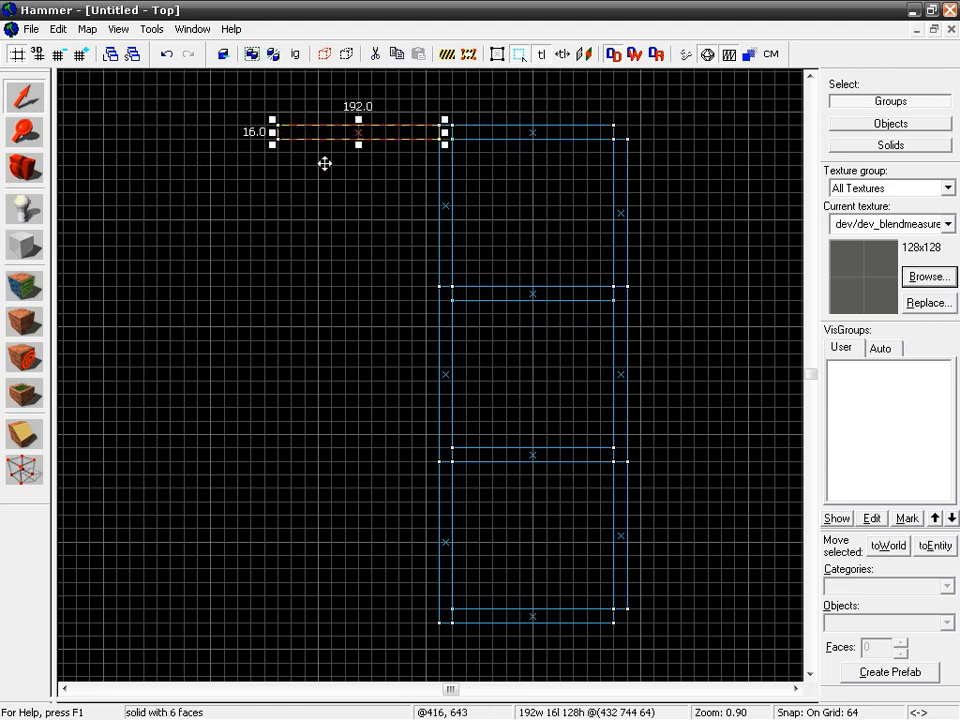
click(480, 618)
mouse_move(486, 615)
mouse_down()
mouse_move(298, 611)
mouse_move(311, 613)
mouse_up()
click(366, 574)
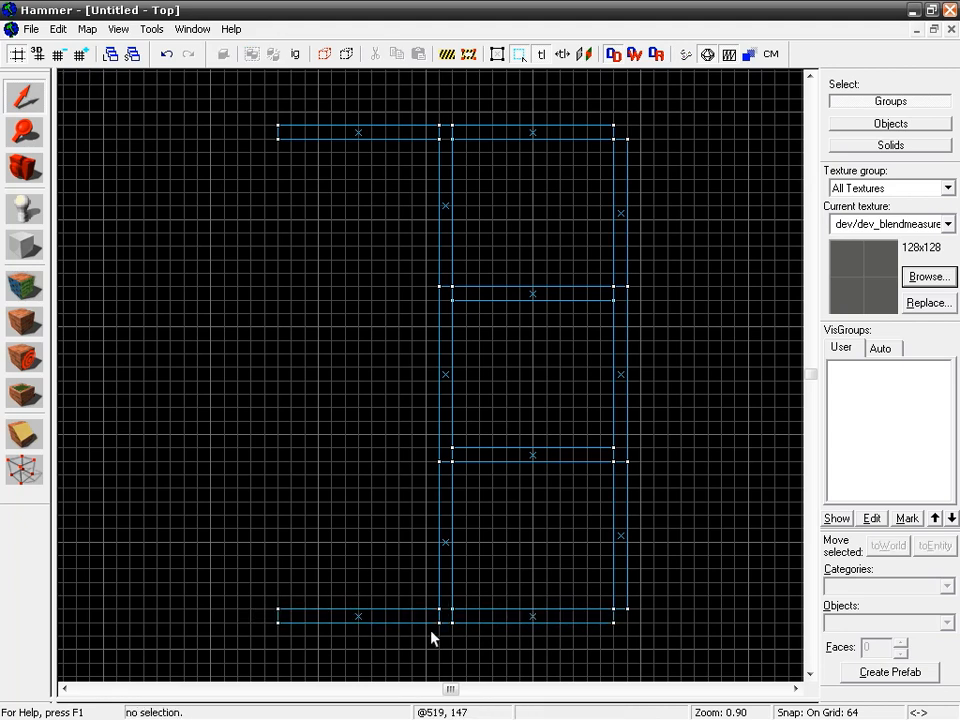
Shorten the bottom room's left wall to 176 units and copy it to the left end of the new bottom wall.
click(443, 622)
drag(446, 627, 445, 614)
click(345, 609)
click(400, 562)
click(446, 528)
mouse_move(450, 521)
mouse_down()
mouse_move(276, 525)
mouse_move(285, 527)
mouse_up()
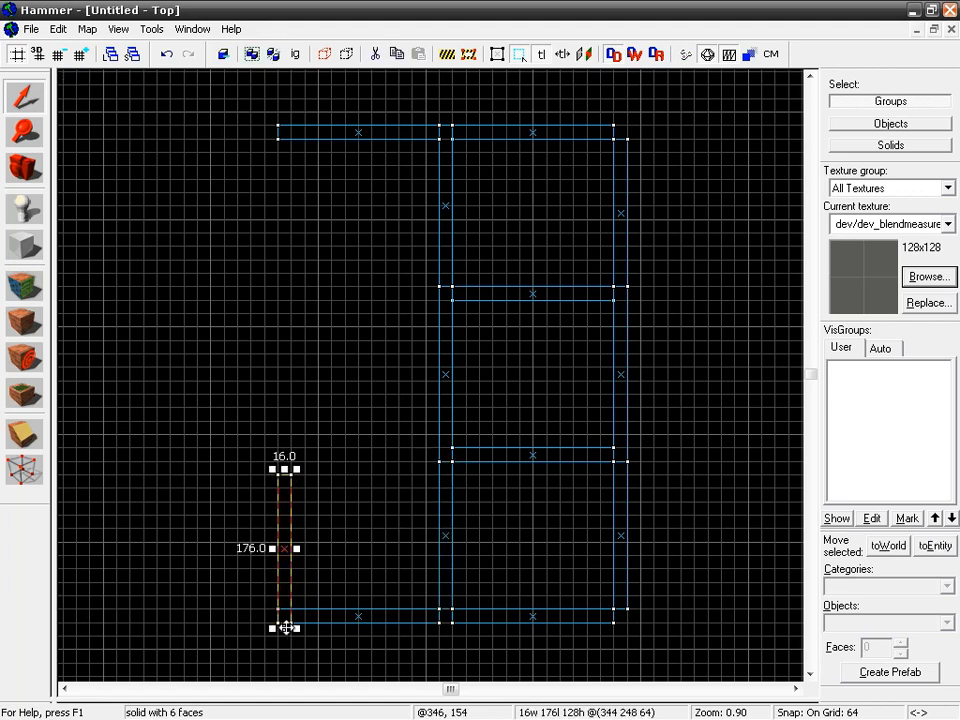
Stretch the far-left wall to span between the top and bottom walls and shorten both horizontal walls beside it to 176 units.
drag(283, 628, 280, 615)
mouse_move(284, 468)
mouse_down()
mouse_move(242, 200)
mouse_move(254, 139)
mouse_up()
click(324, 622)
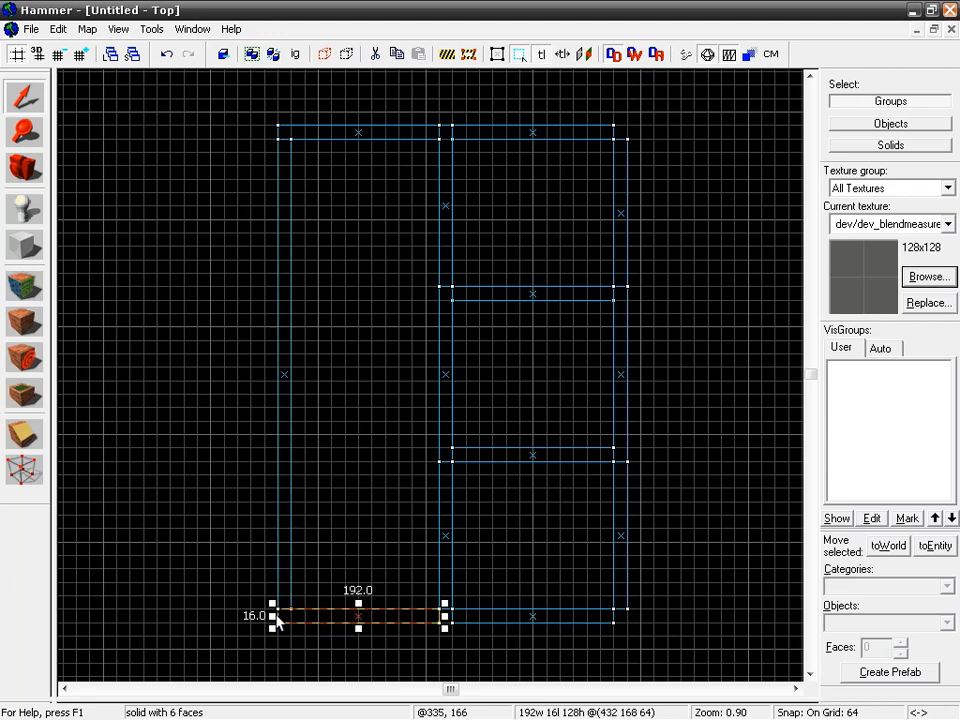
drag(275, 617, 290, 617)
click(272, 131)
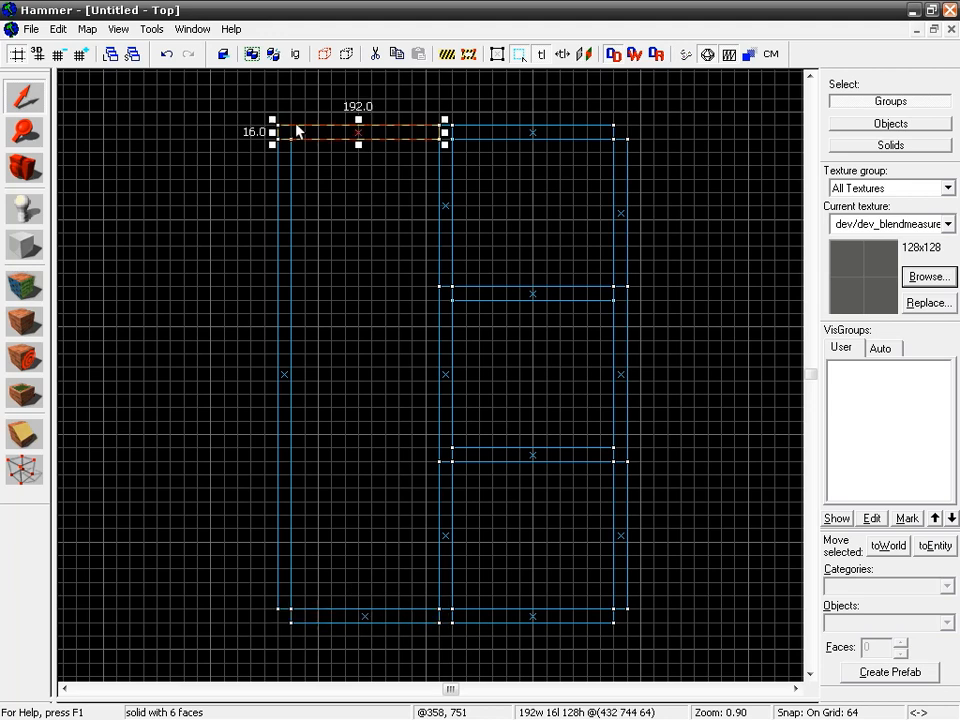
drag(268, 131, 284, 131)
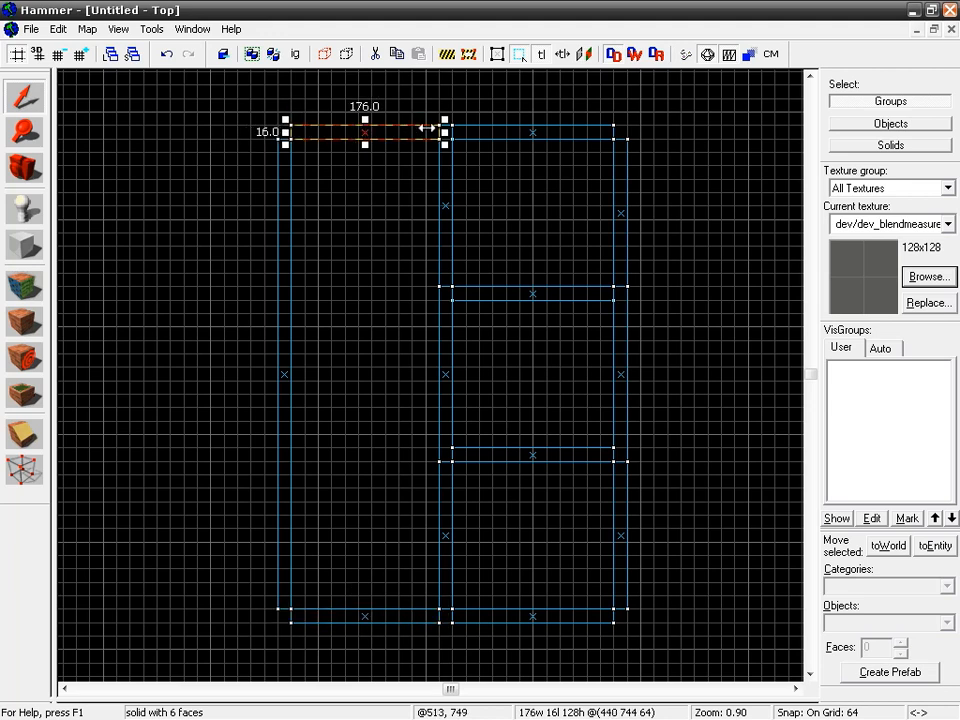
Shorten the top room's left wall to 176 units so it ends below the top walls, and clear the selection.
click(437, 195)
drag(446, 120, 446, 135)
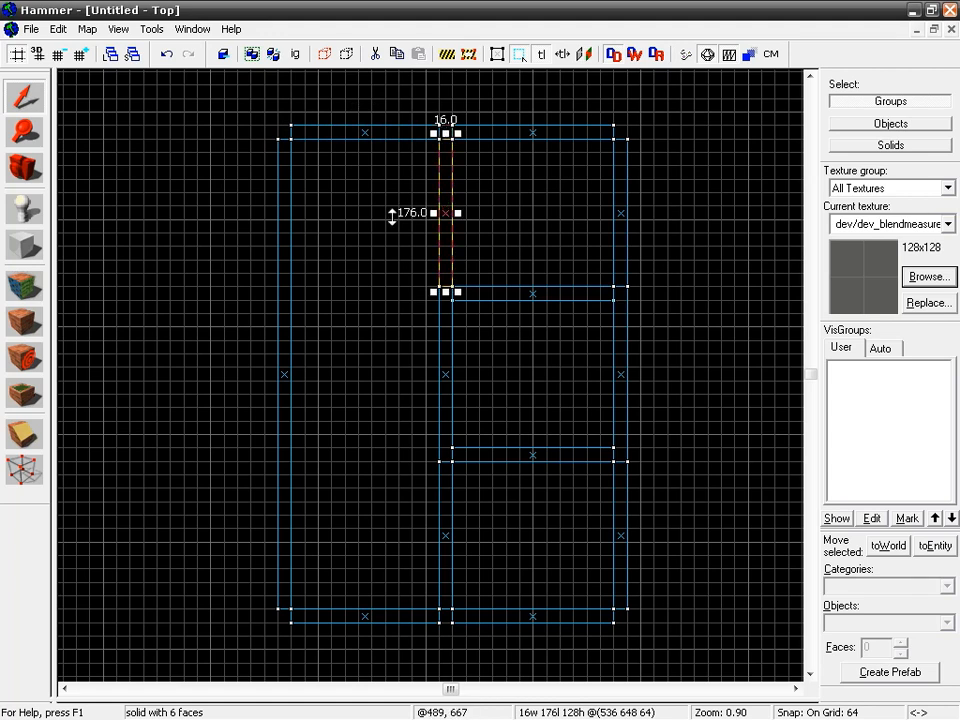
click(226, 222)
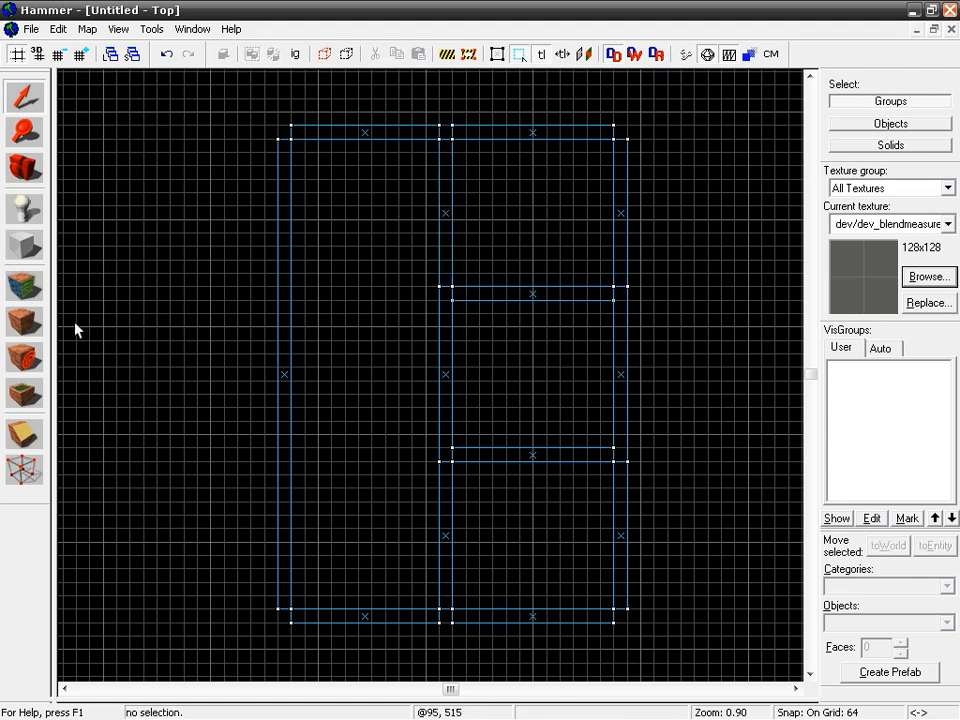
Restore the four-view layout and examine the walls from inside and above in the camera view.
click(27, 166)
scroll(380, 317, down, 2)
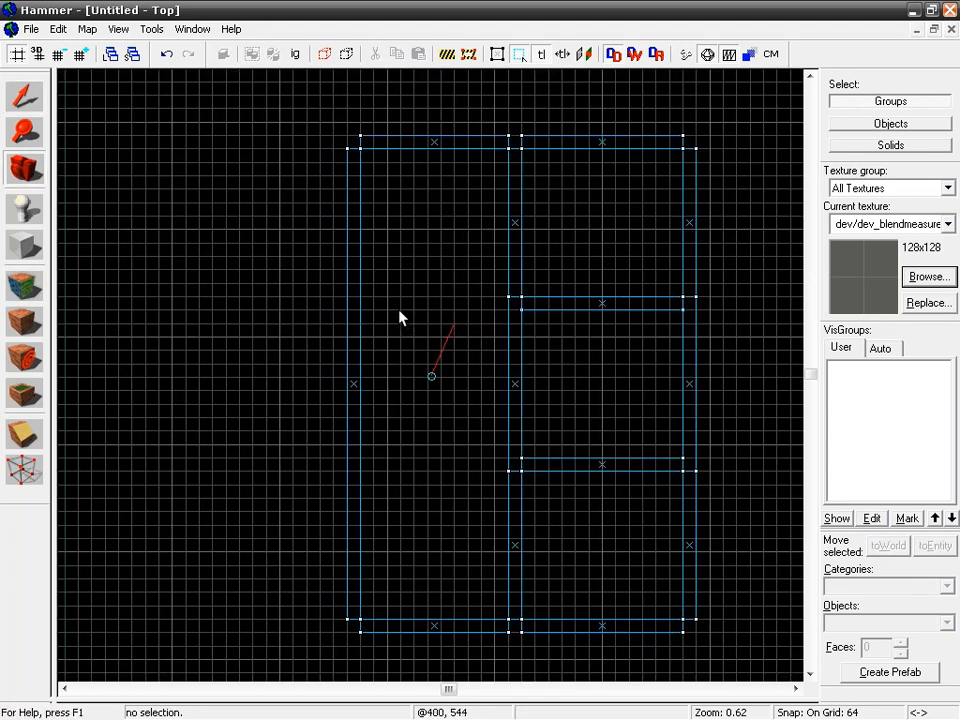
key(shift+z)
key(z)
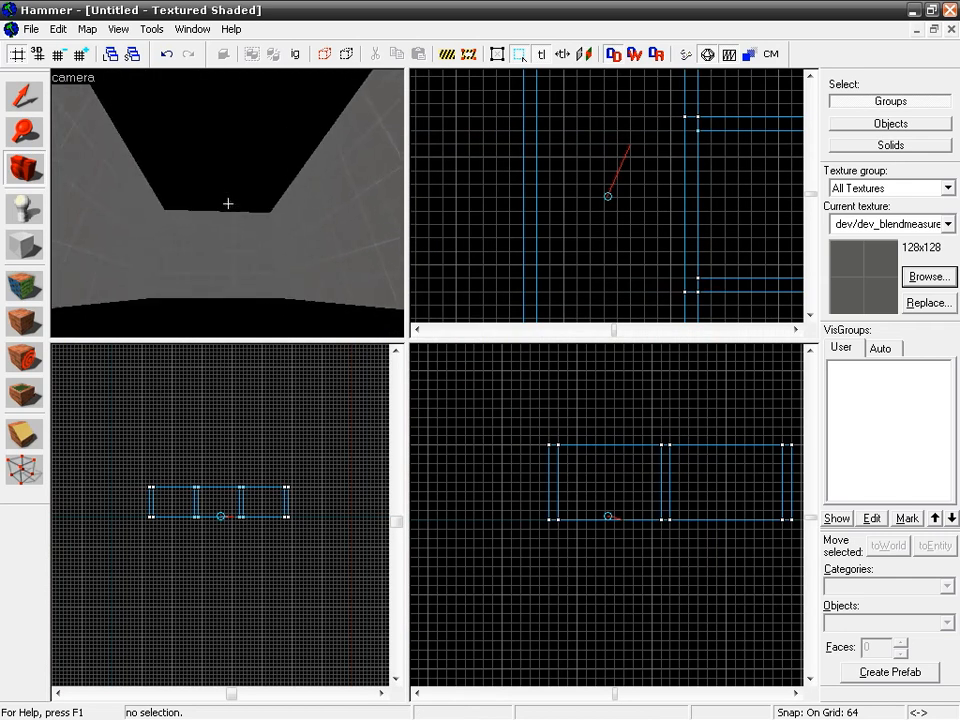
key(w)
key(s)
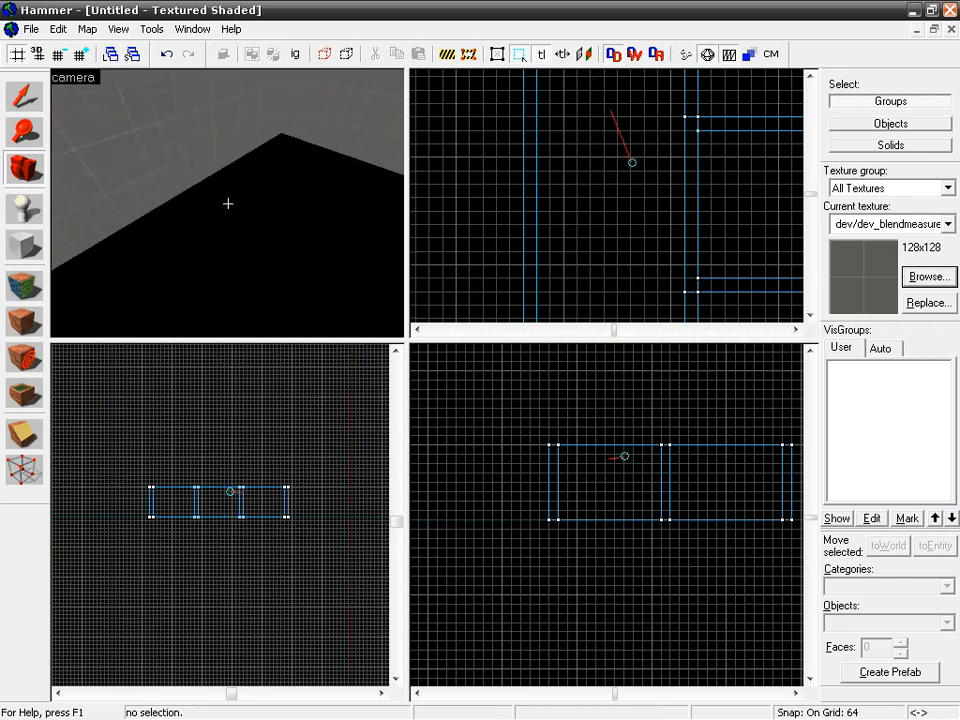
key(s)
key(w)
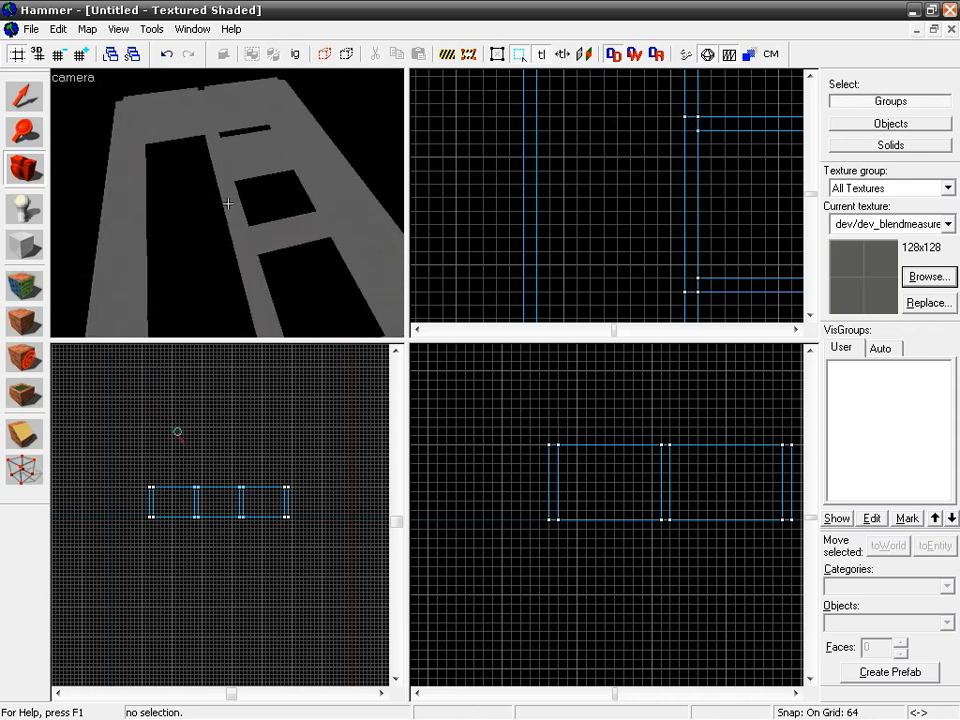
key(z)
Create a 176 x 560 x 16 floor block under the long left room and copy it onto the walls as the ceiling.
click(24, 244)
scroll(530, 168, down, 4)
drag(519, 114, 592, 298)
drag(558, 174, 553, 235)
drag(550, 131, 550, 122)
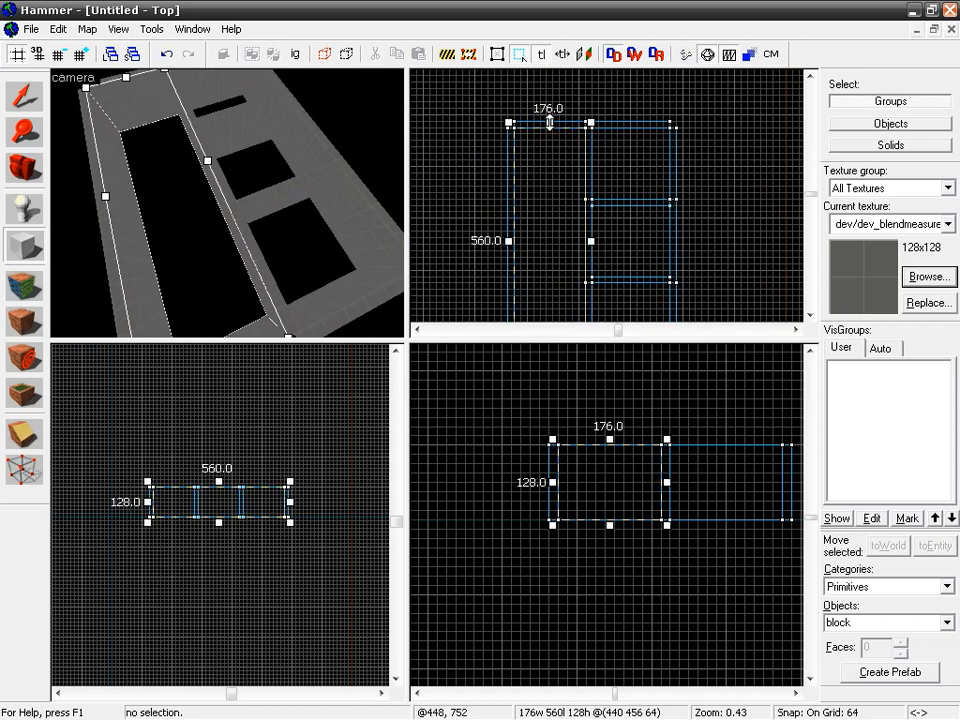
drag(611, 444, 615, 532)
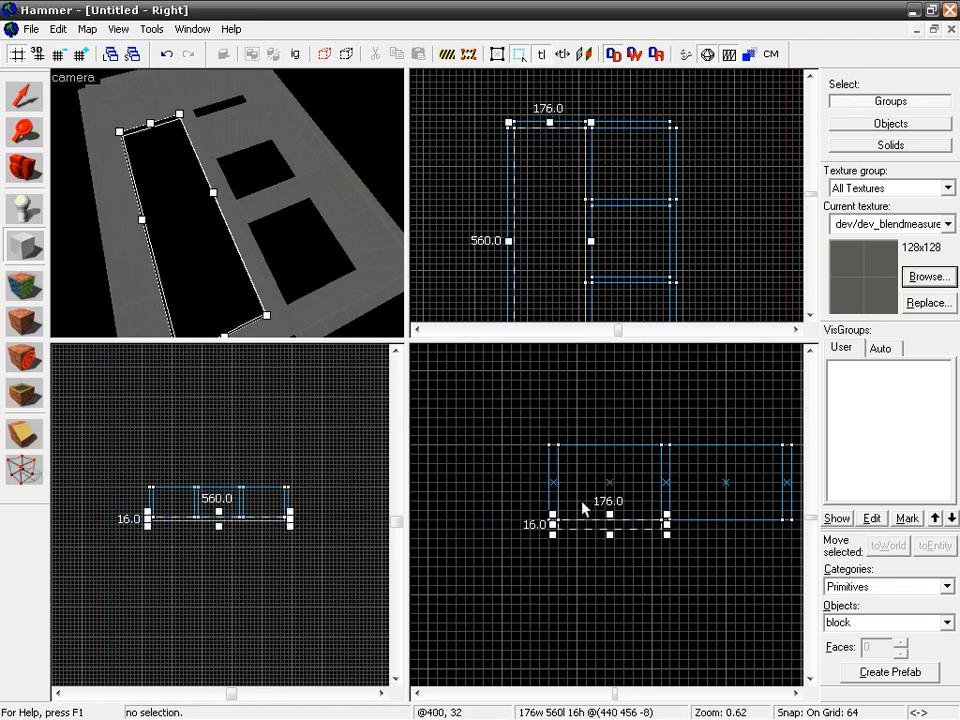
key(Return)
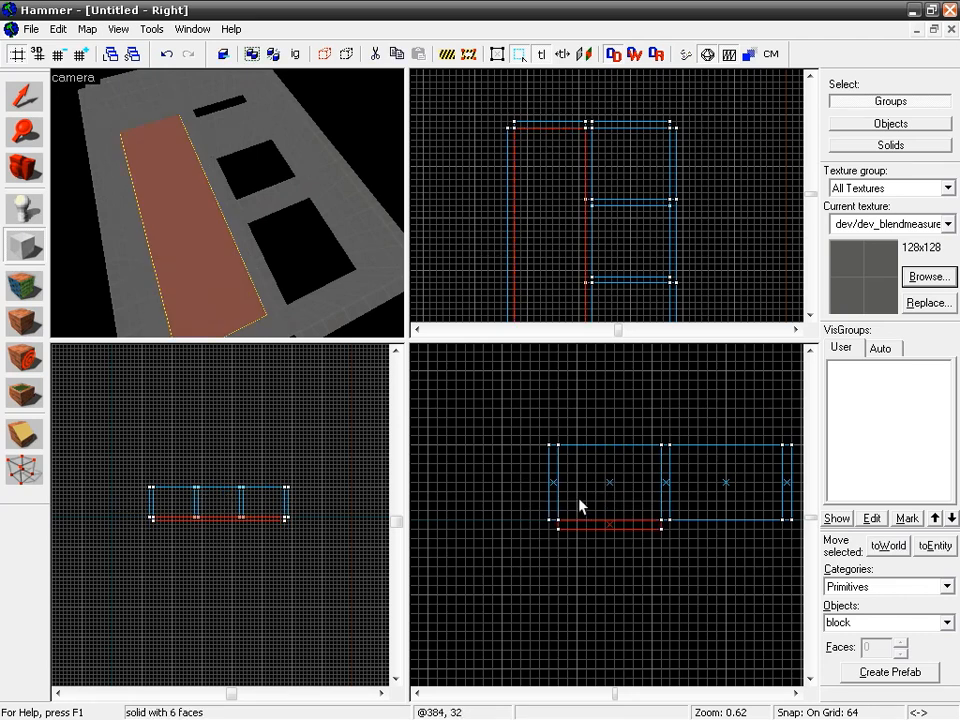
key(shift+s)
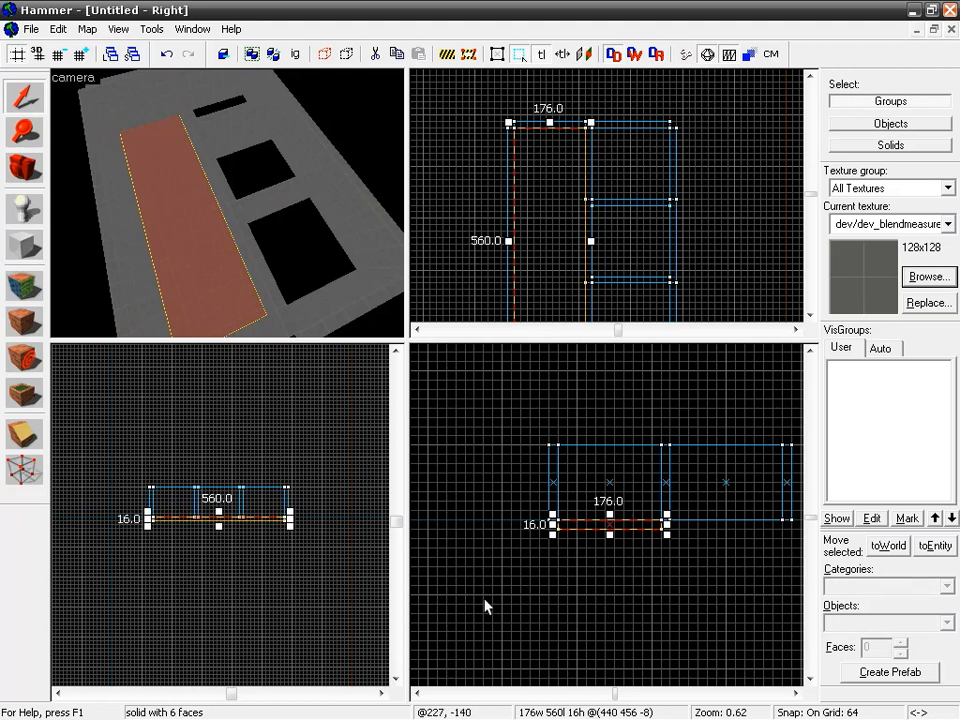
drag(569, 526, 565, 441)
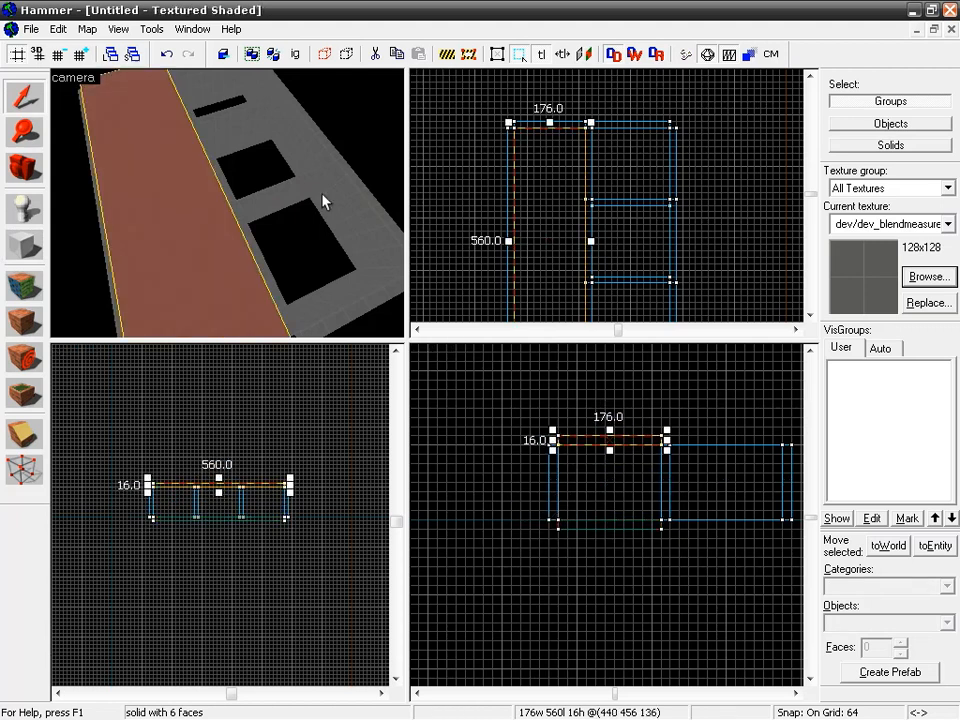
Create a 192 x 176 x 16 ceiling block over the top room of the right column.
click(24, 244)
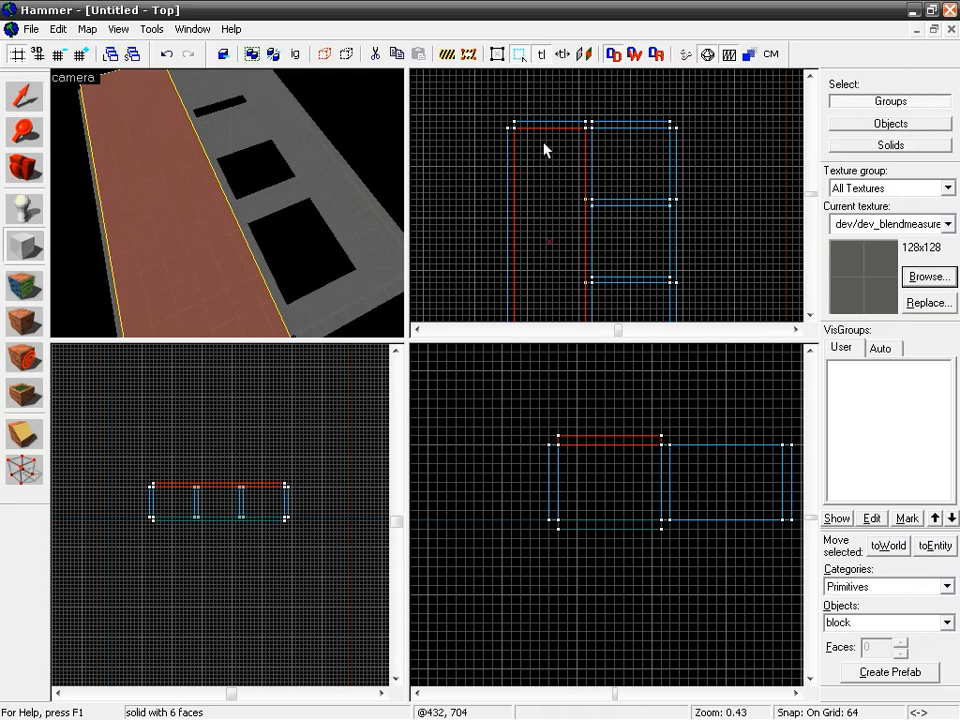
drag(595, 128, 675, 205)
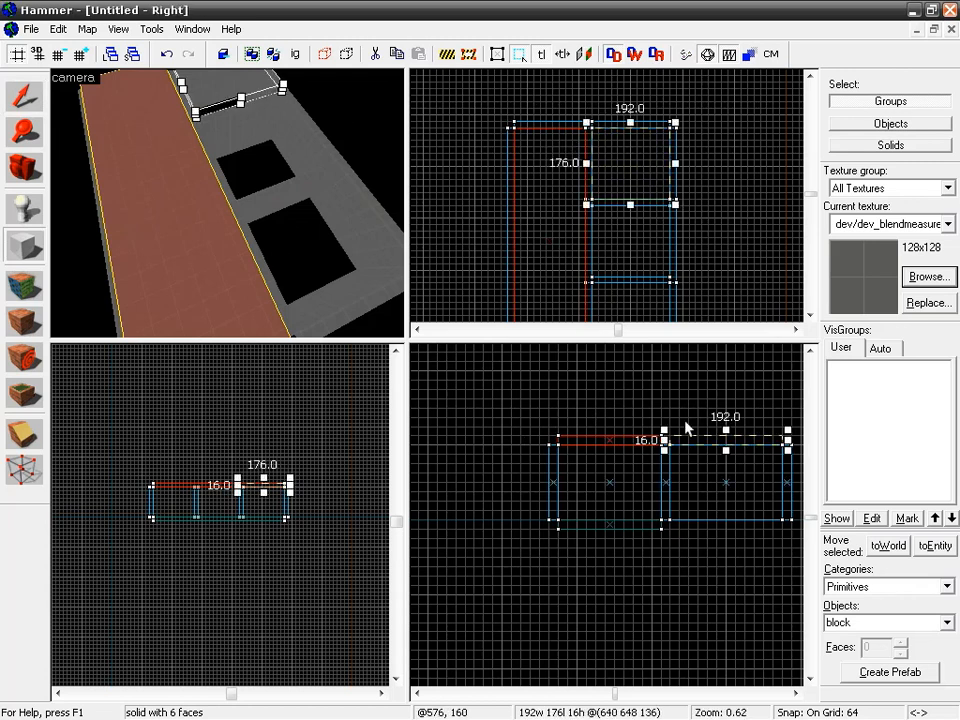
key(Return)
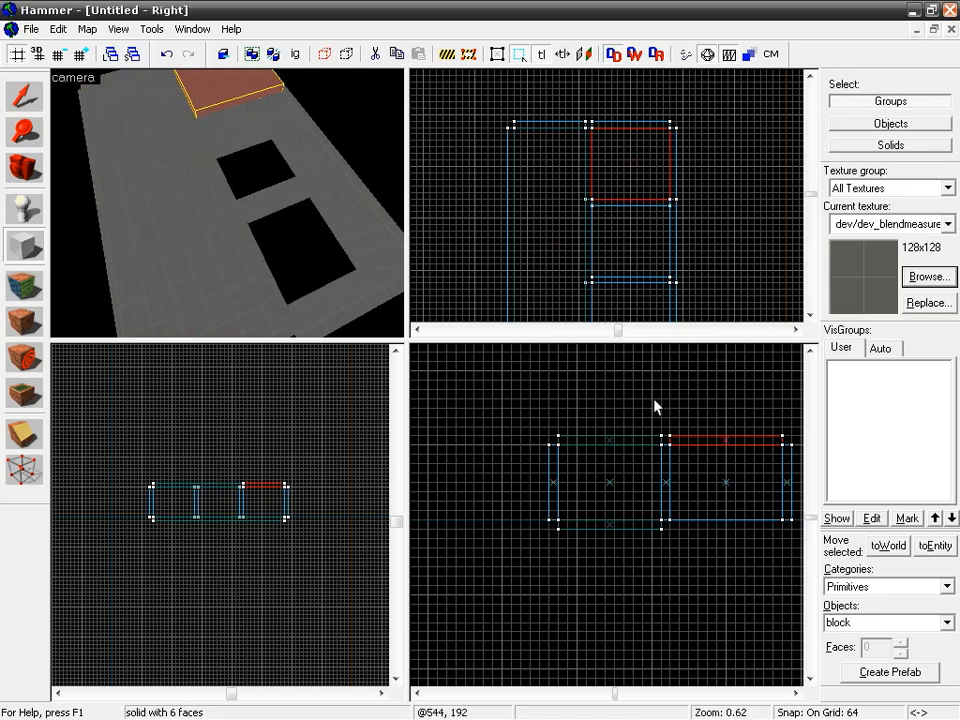
click(693, 437)
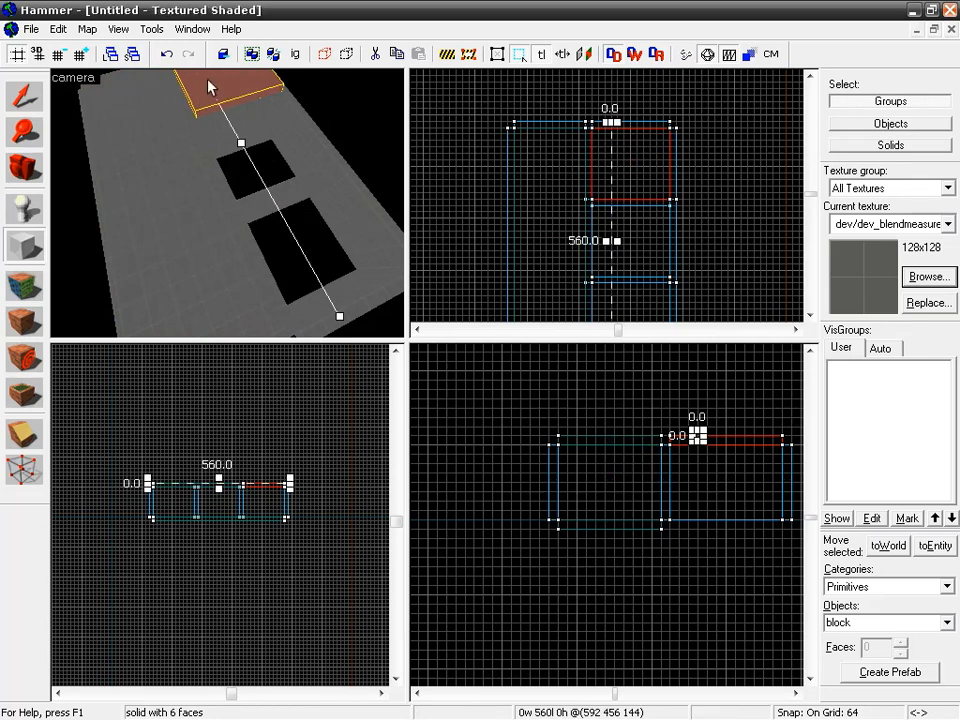
Copy the top room's ceiling down as its floor and duplicate that floor into the middle and bottom rooms.
click(28, 98)
drag(703, 440, 699, 525)
drag(637, 162, 638, 242)
drag(640, 141, 632, 221)
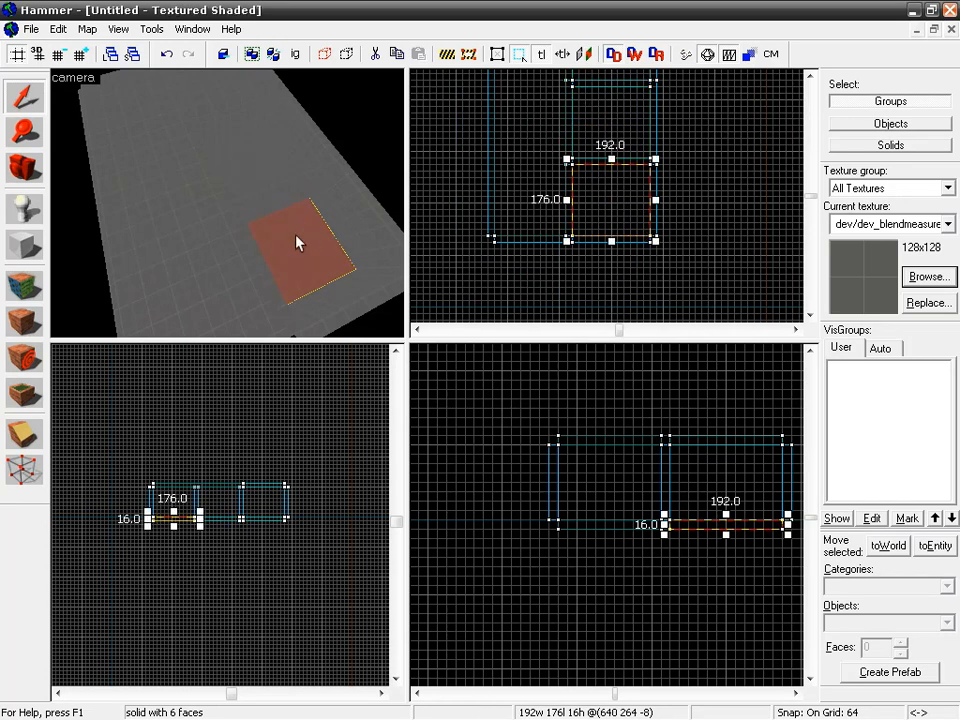
Copy the middle and bottom rooms' floors up onto the walls as ceilings and clear the selection.
ctrl+click(261, 169)
drag(689, 526, 686, 435)
key(Delete)
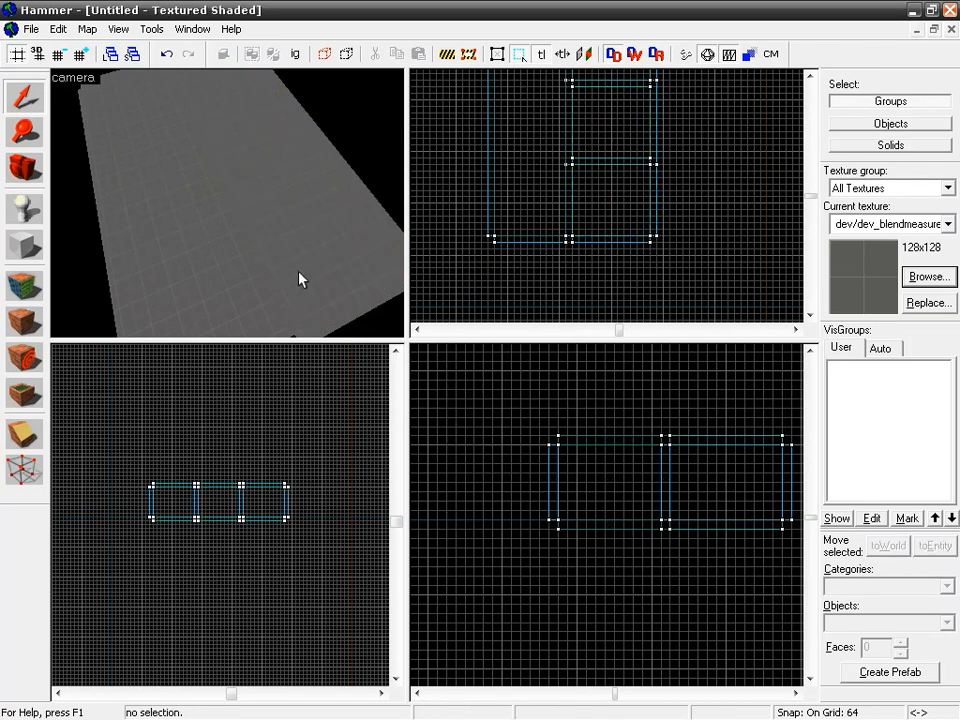
Save the map in the mapsrc folder as Noesis_AreaPortal.
key(z)
key(w)
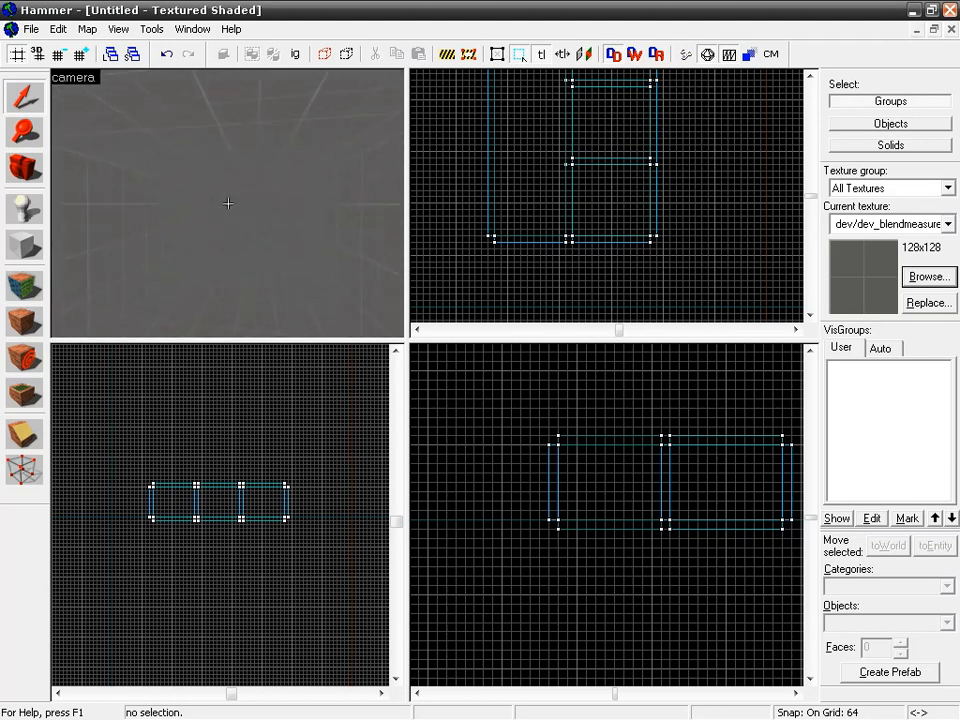
click(30, 29)
click(60, 112)
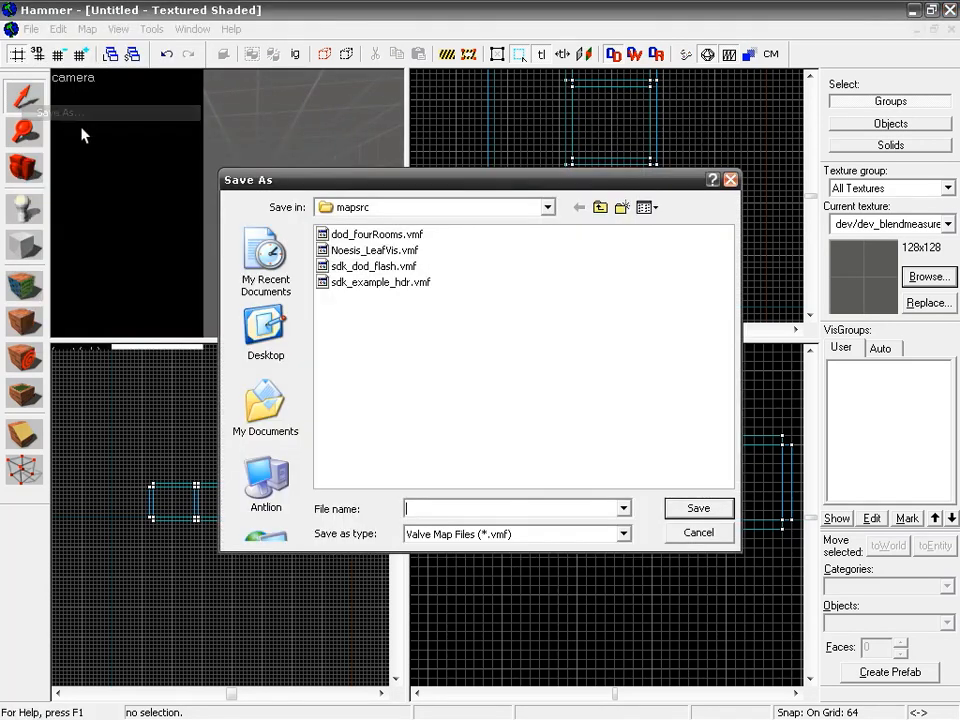
text(Noe)
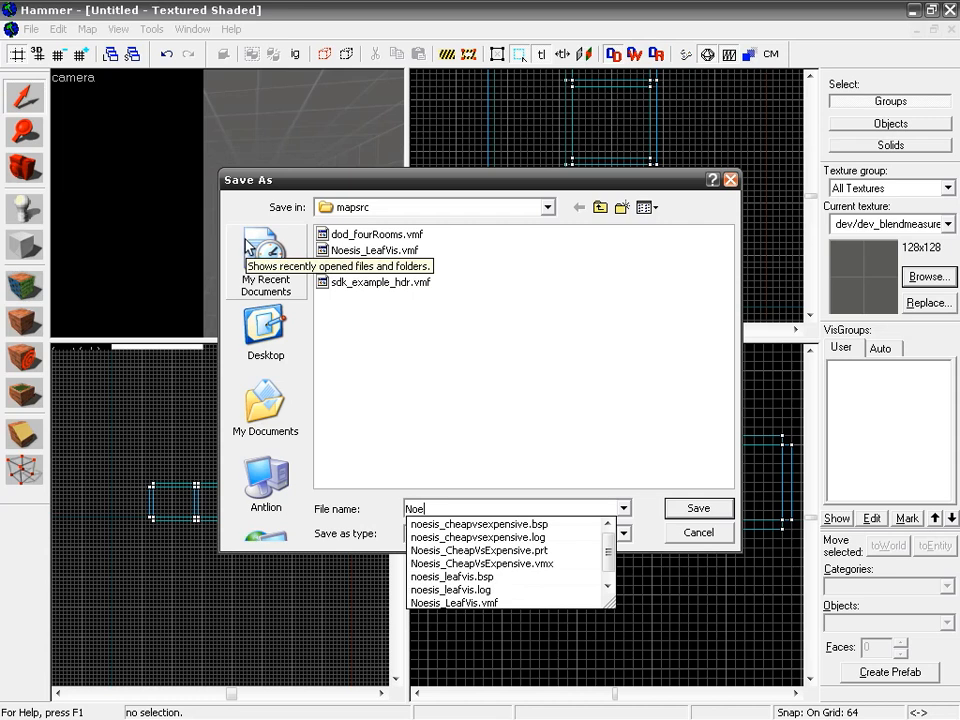
text(sis_Are)
key(BackSpace)
key(BackSpace)
key(BackSpace)
text(Ae)
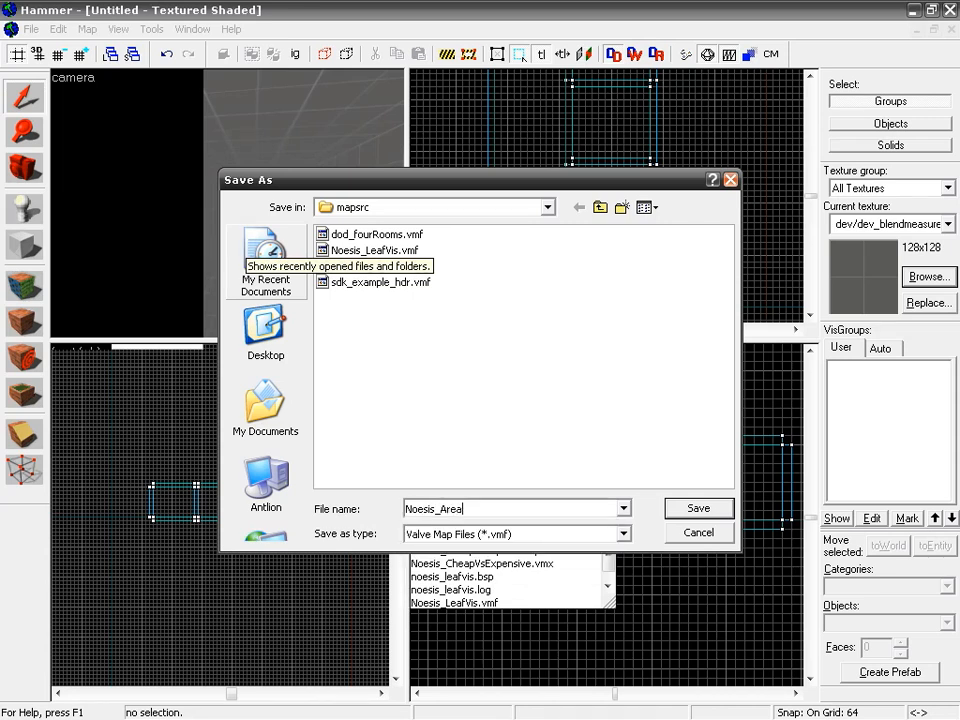
text(aPortal)
key(Return)
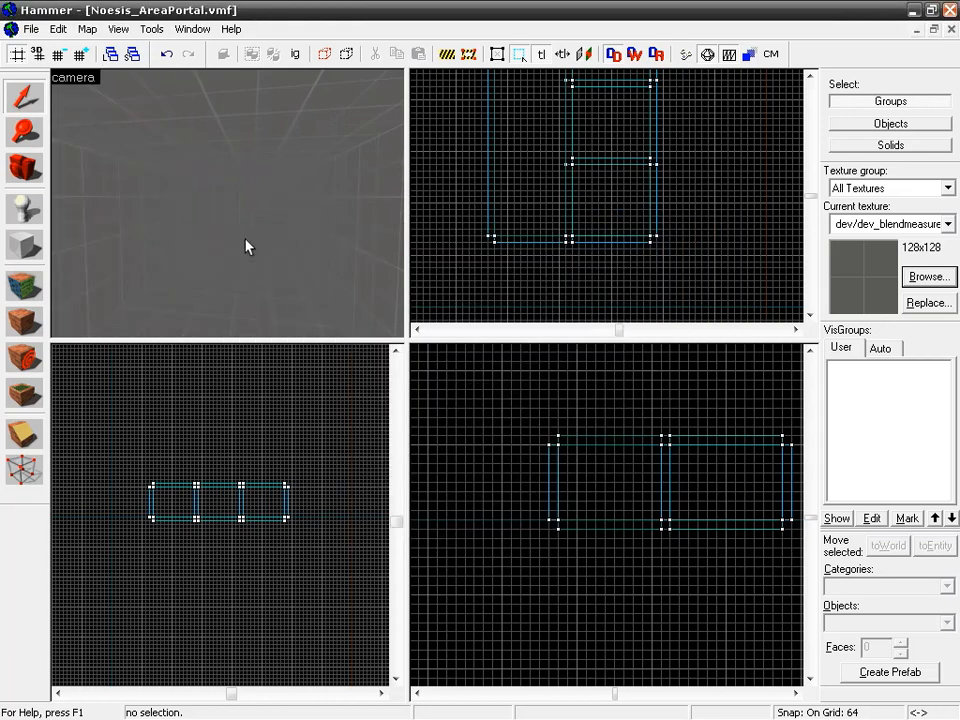
Shorten the bottom room's left wall to 80 units, keeping its lower end in place.
key(z)
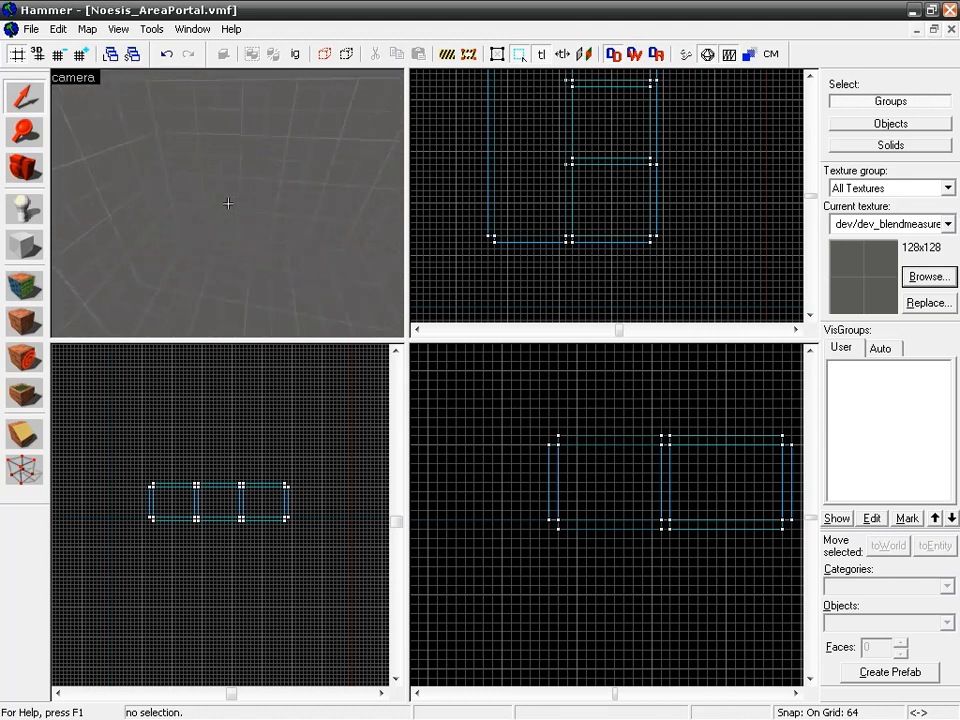
key(z)
click(224, 208)
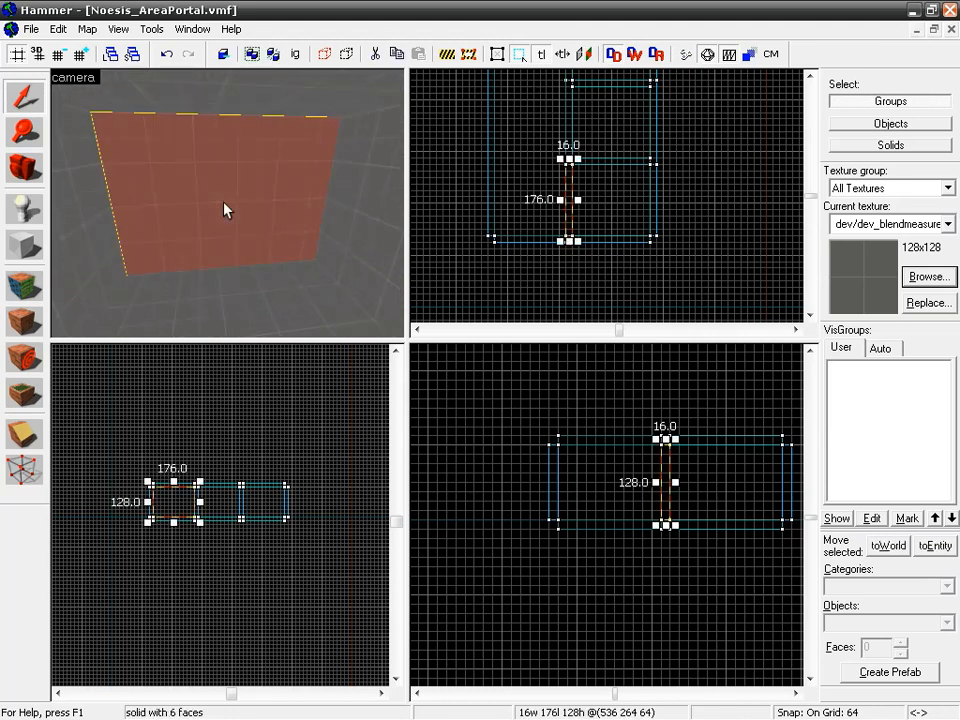
scroll(565, 200, up, 6)
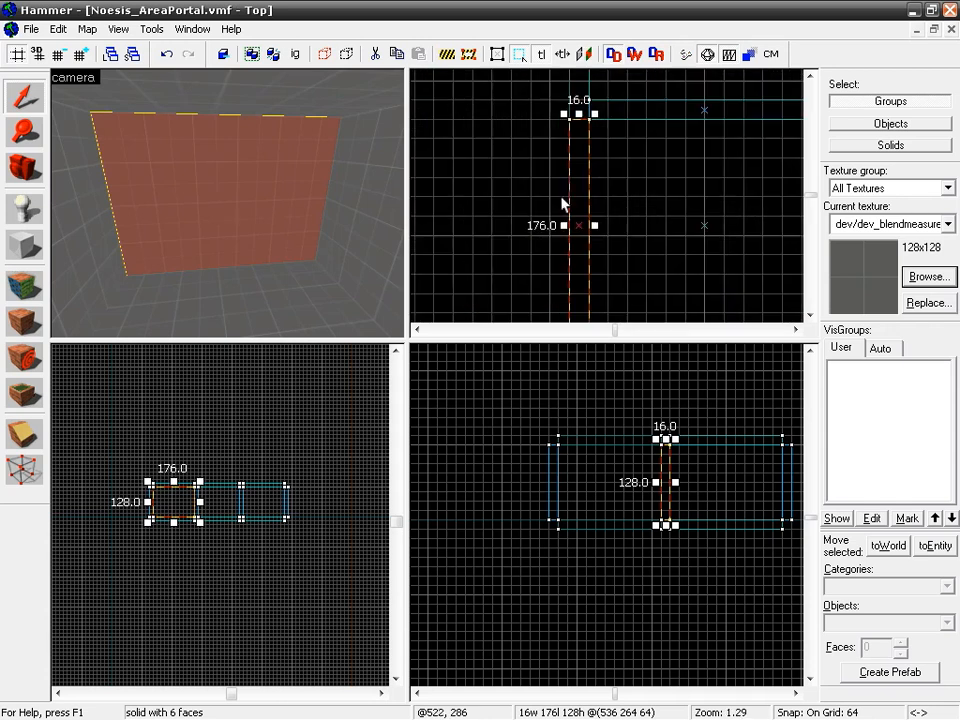
scroll(578, 178, down, 1)
mouse_move(582, 117)
mouse_down()
mouse_move(570, 234)
mouse_move(578, 214)
mouse_up()
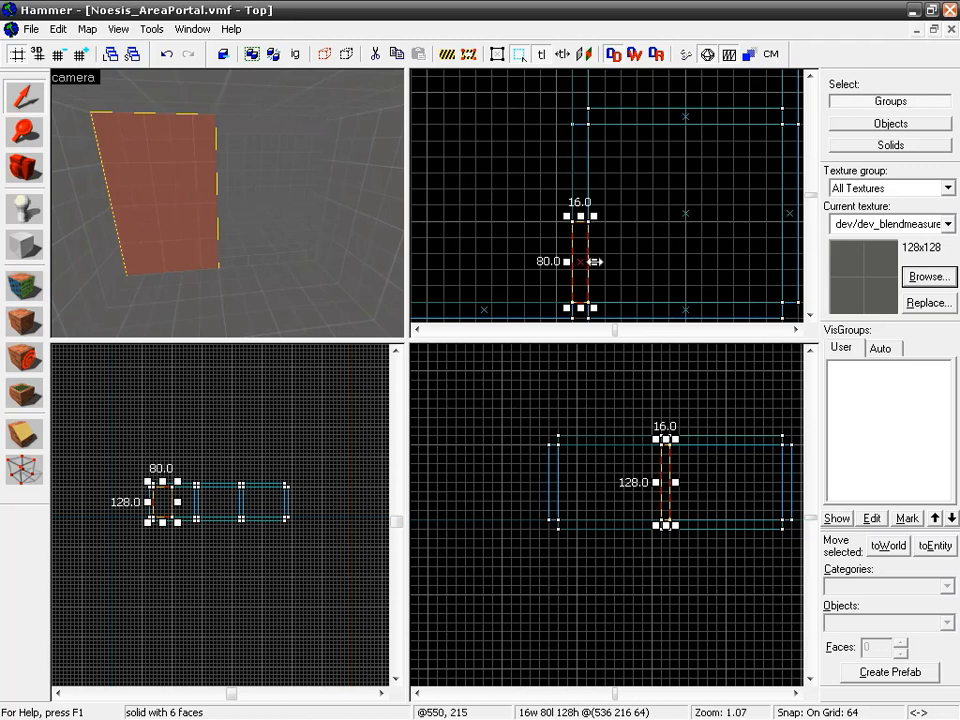
Copy the 80-unit wall piece to the upper end of the opening and shorten the lower piece to 64 units.
drag(579, 260, 579, 164)
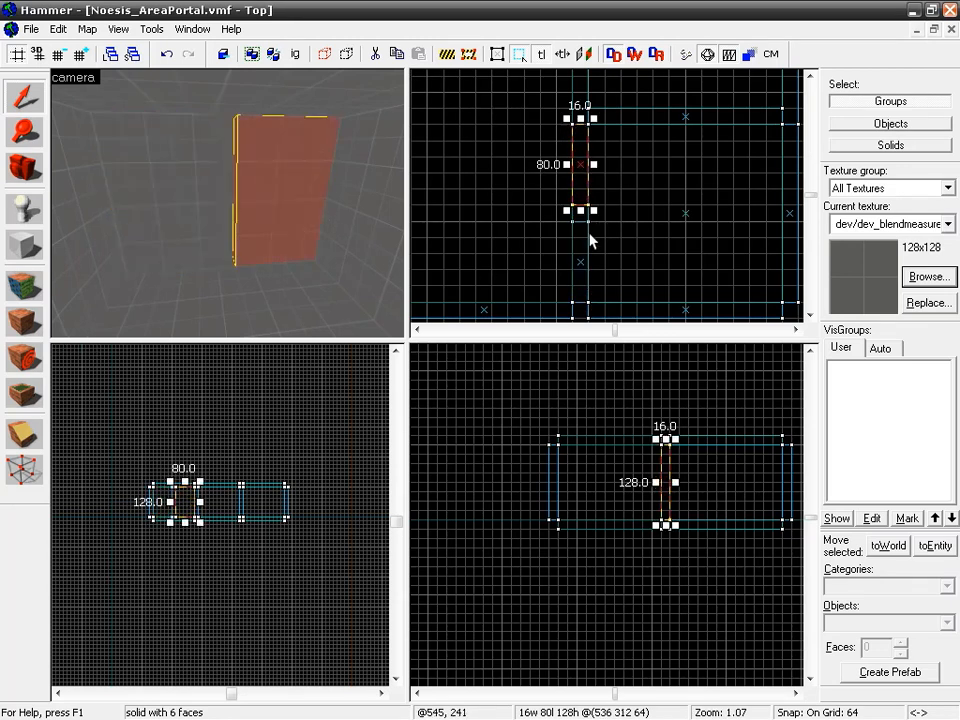
key(ctrl+z)
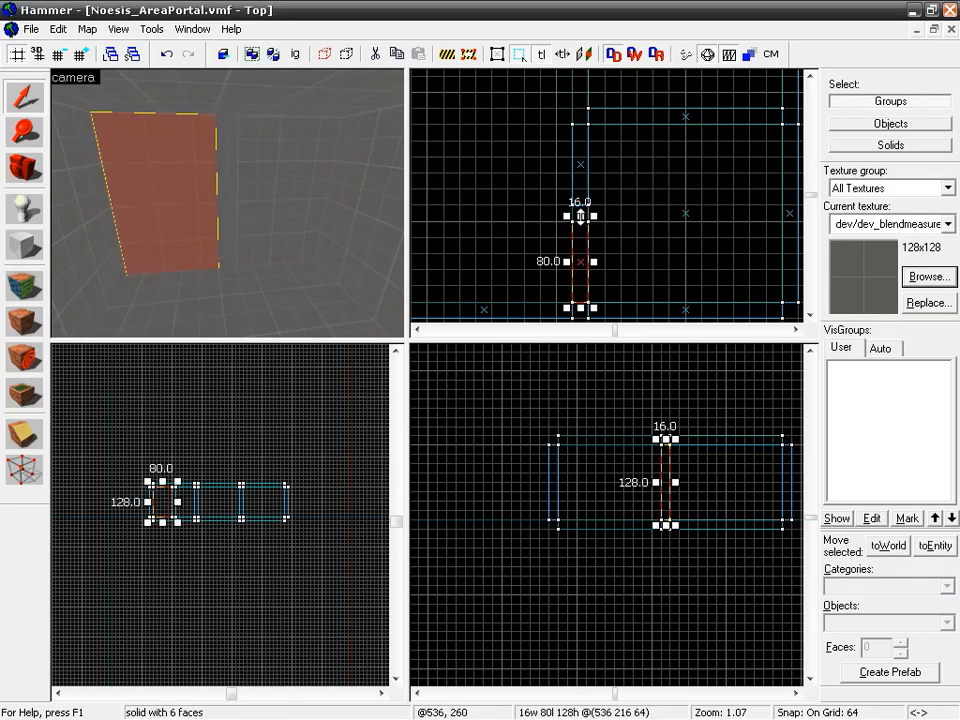
drag(579, 216, 580, 232)
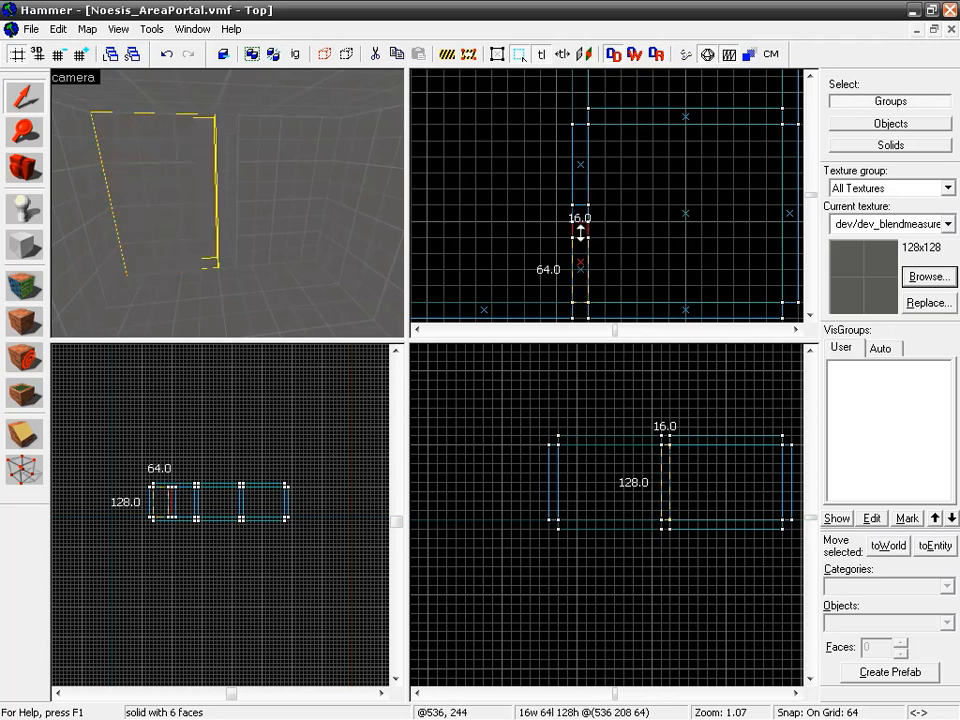
Try to lengthen the lower wall piece to 80 units and undo the change.
scroll(574, 221, up, 3)
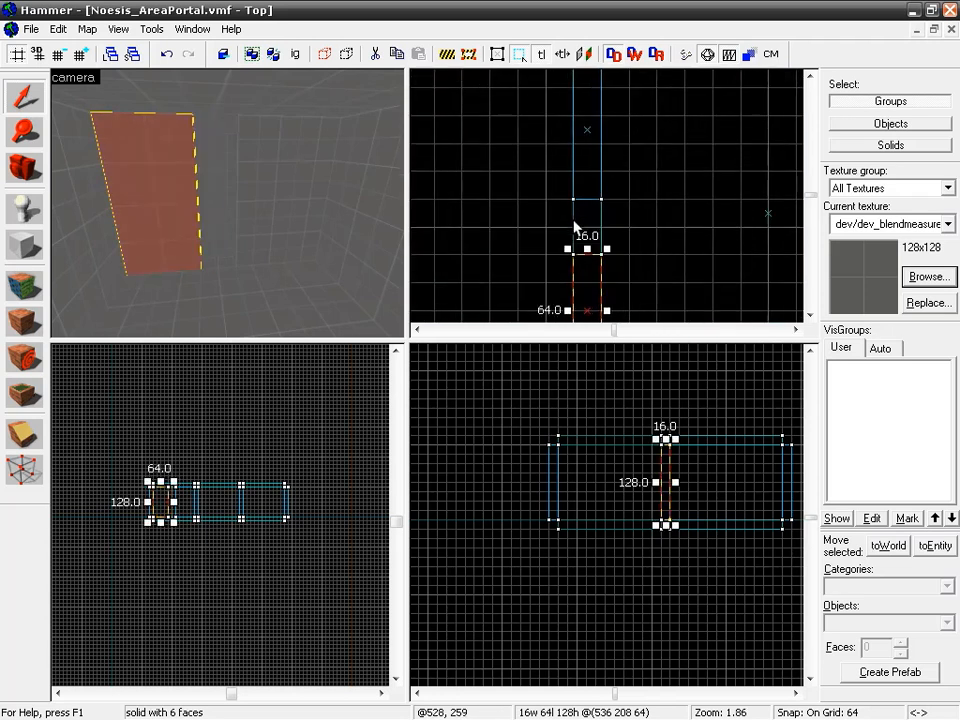
mouse_move(613, 197)
mouse_down()
mouse_move(600, 170)
mouse_move(568, 162)
mouse_up()
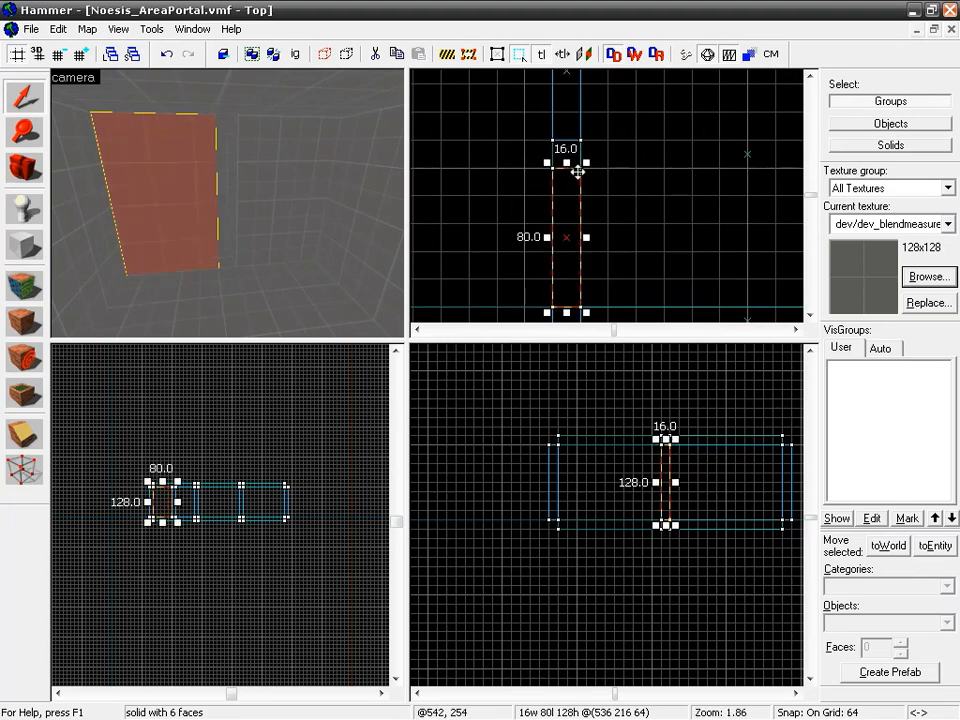
key(ctrl+z)
Copy the lower wall piece into the doorway gap at 32 units long and trim its underside to form a 48-unit-high lintel.
key(z)
key(w)
key(s)
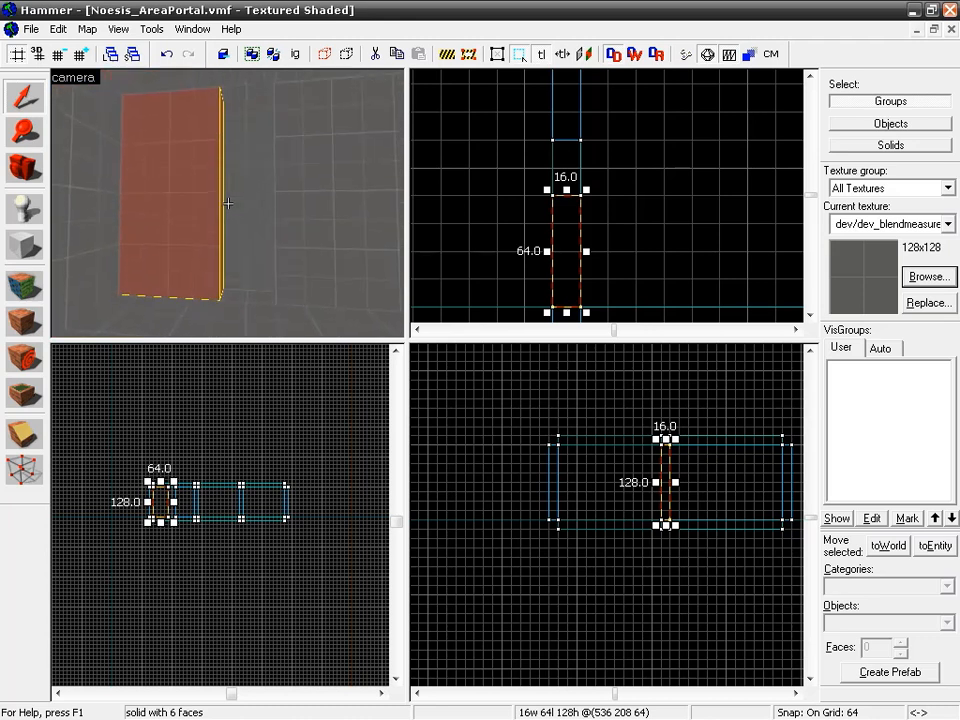
key(z)
drag(565, 264, 566, 205)
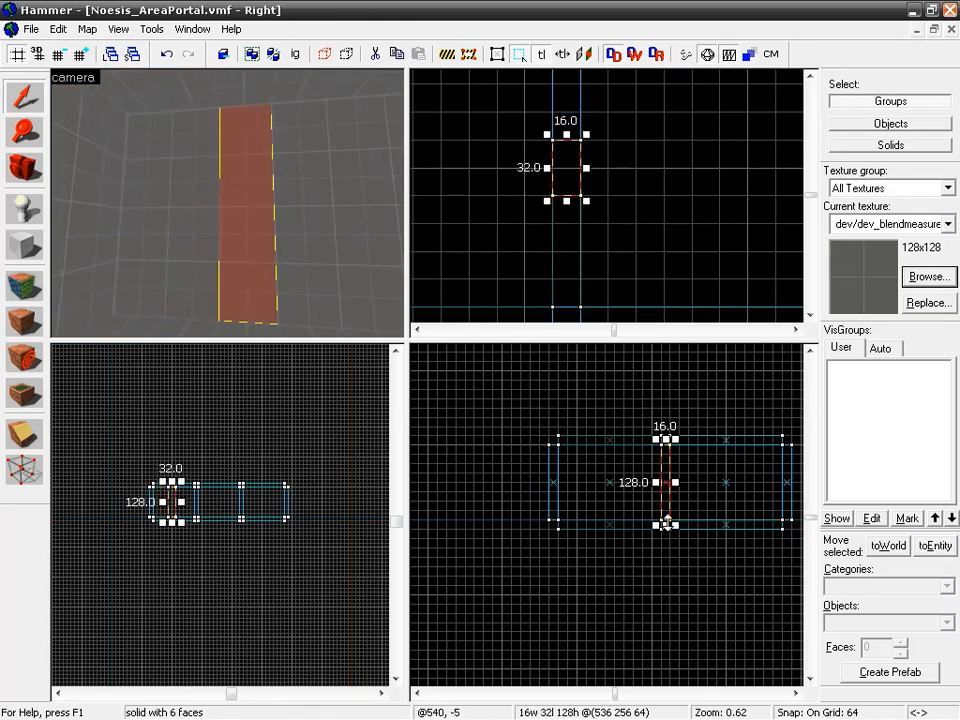
mouse_move(665, 529)
mouse_down()
mouse_move(663, 466)
mouse_move(663, 478)
mouse_up()
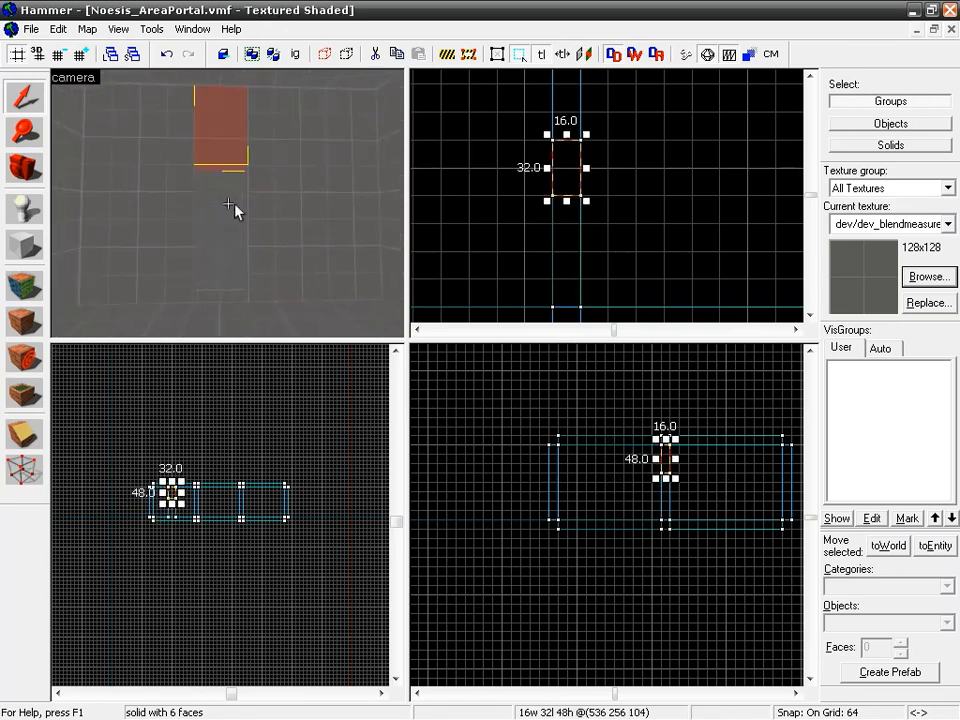
Select only the bottom room's two doorway side walls and lintel, excluding the floor and ceiling solids, and group them.
scroll(574, 214, down, 2)
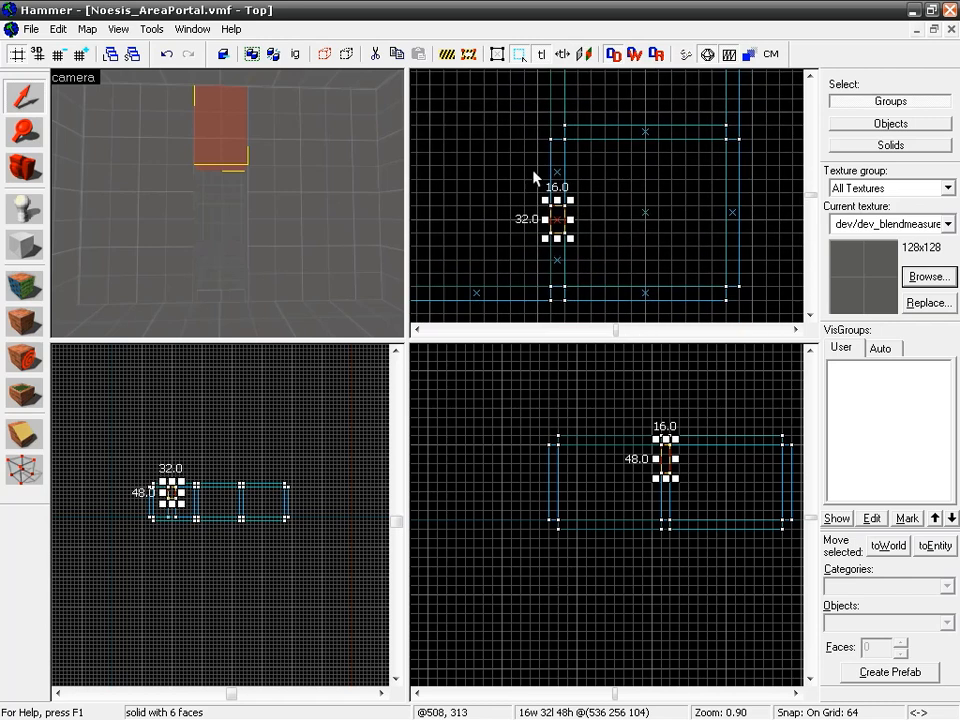
drag(536, 178, 557, 214)
key(Return)
ctrl+click(295, 323)
ctrl+click(216, 257)
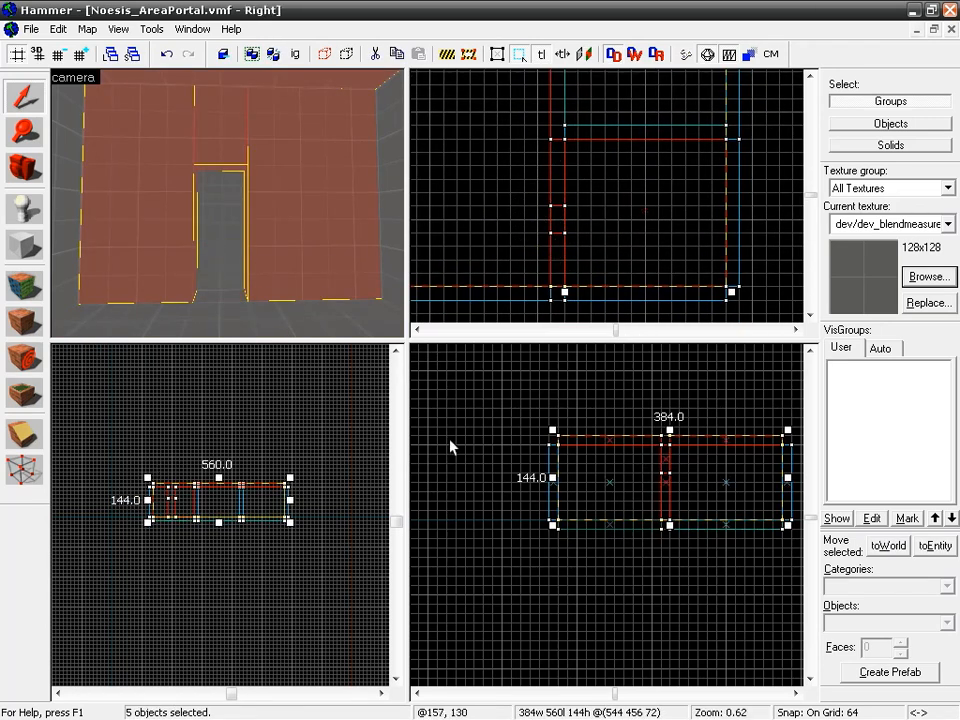
drag(265, 231, 260, 285)
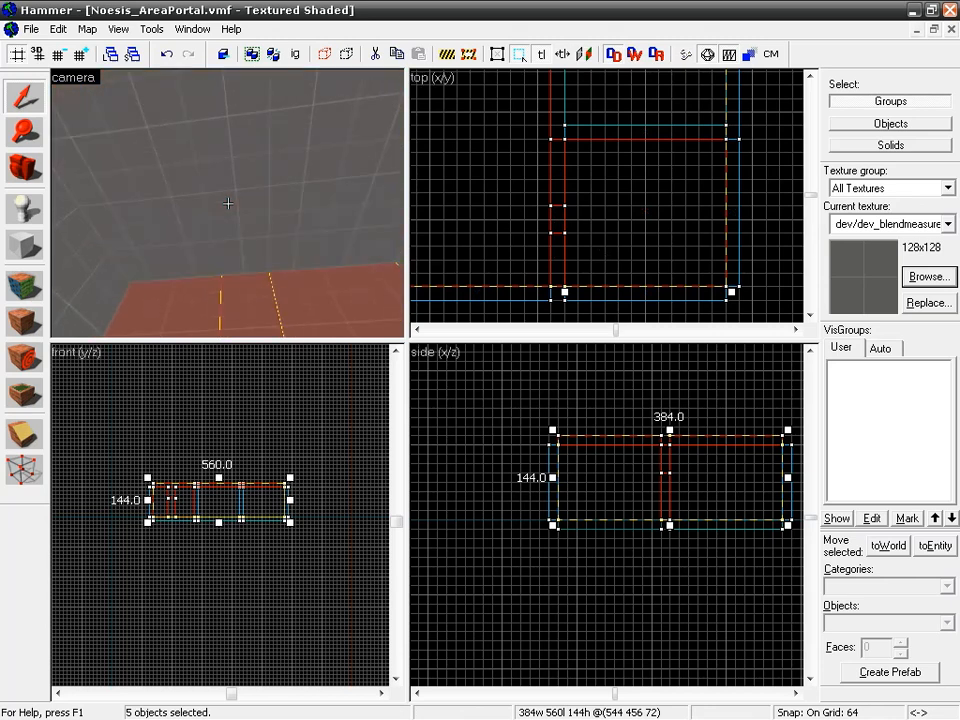
ctrl+click(228, 203)
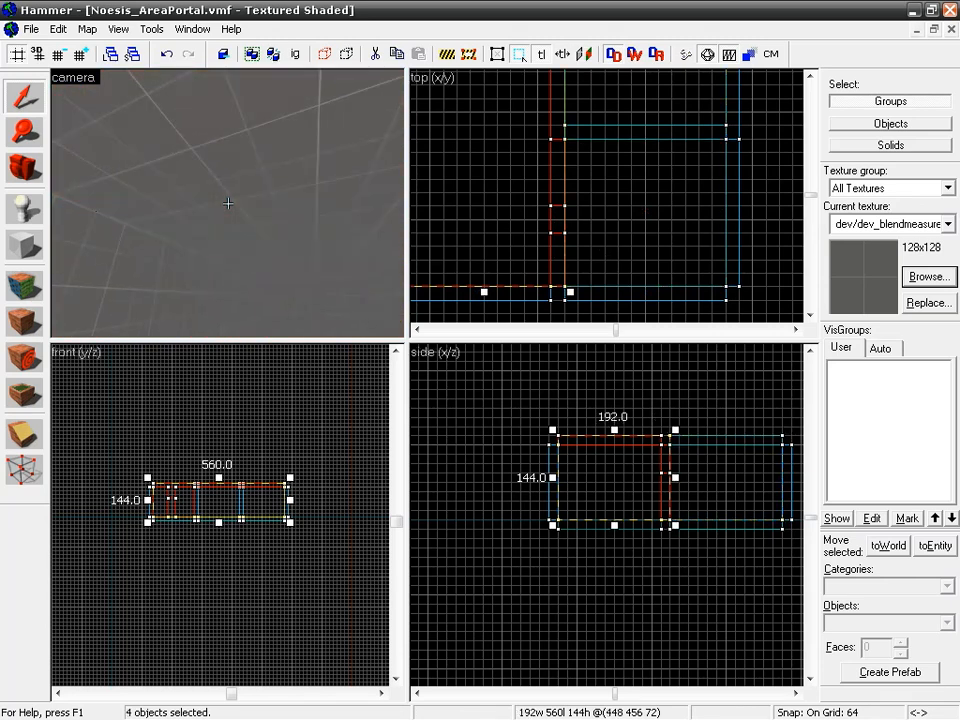
ctrl+click(228, 203)
key(z)
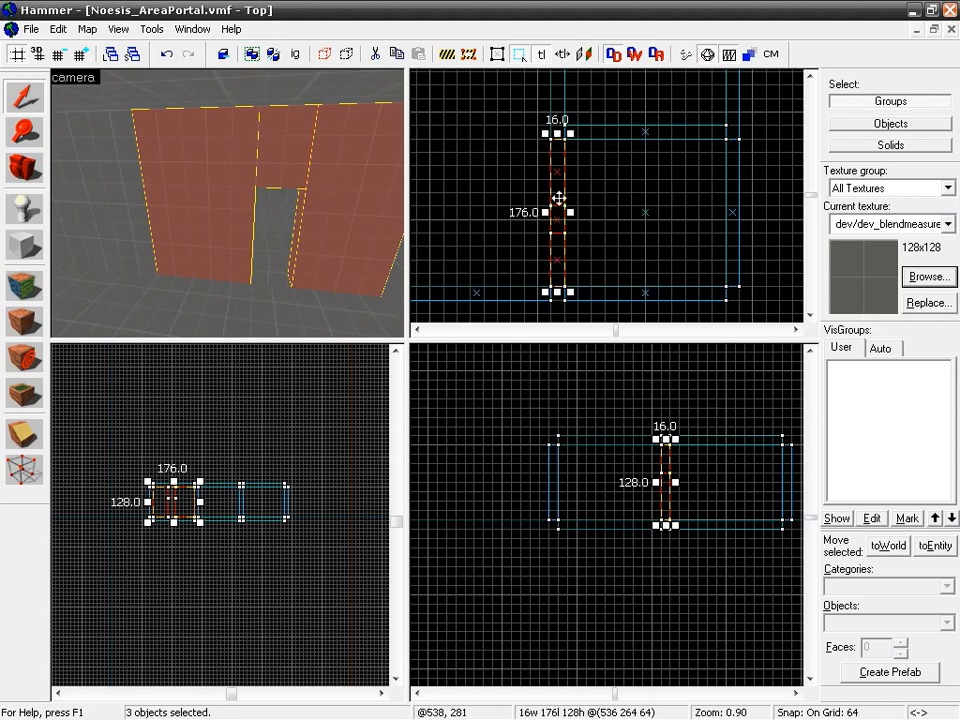
click(252, 52)
Make two copies of the grouped doorway wall, spaced out beside the original in the large room.
drag(558, 181, 480, 182)
middle_drag(584, 137, 563, 220)
scroll(560, 220, down, 2)
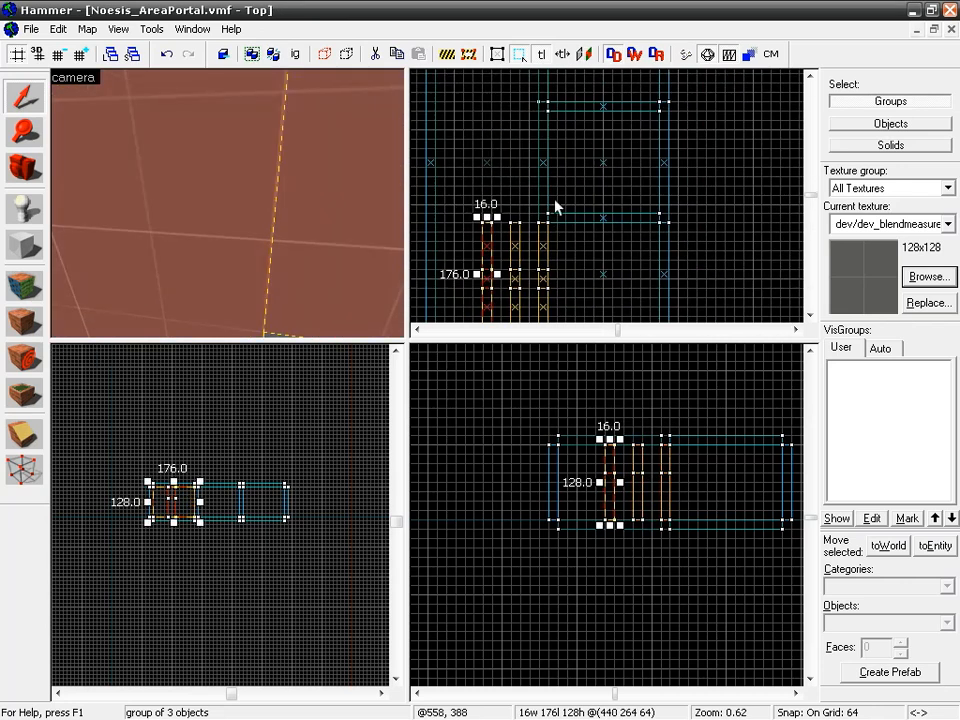
Replace the solid left walls of the middle and upper rooms with the two grouped doorway wall copies.
click(547, 180)
click(546, 154)
click(547, 98)
click(553, 96)
drag(521, 266, 538, 155)
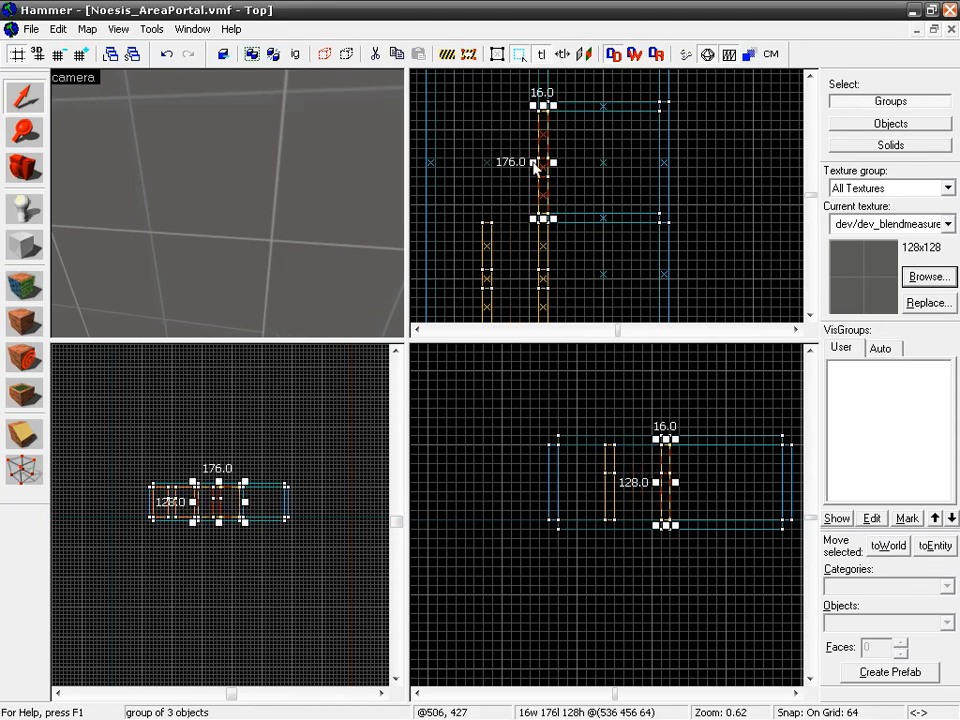
drag(491, 252, 553, 130)
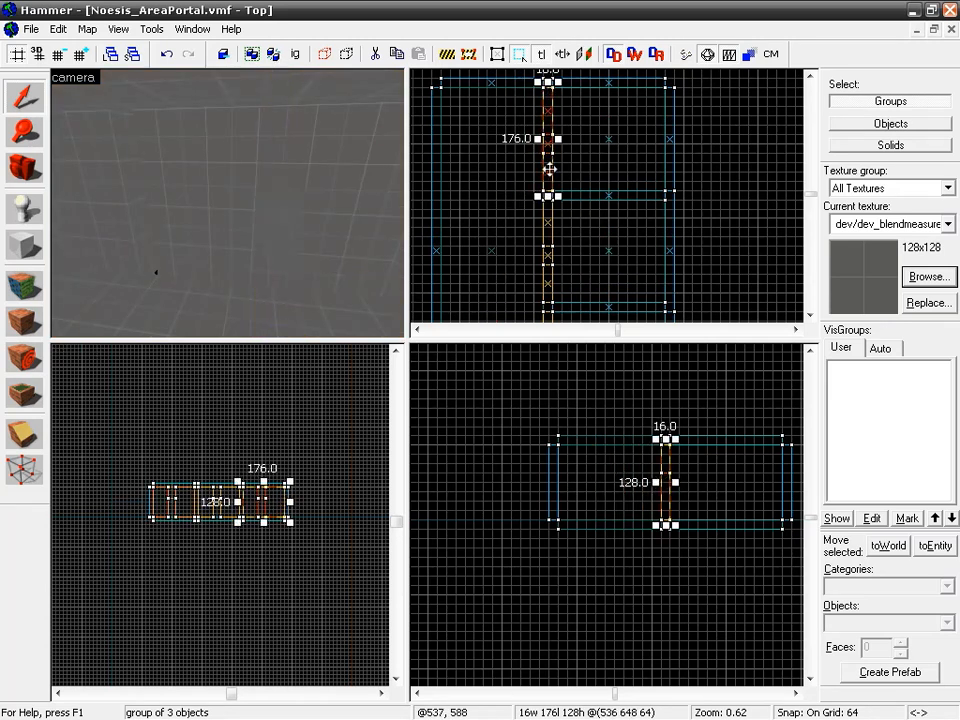
Extend the two dividing walls between the three small rooms to 208 units so they fill the gaps between the doorway walls.
click(565, 207)
click(560, 197)
drag(552, 196, 538, 195)
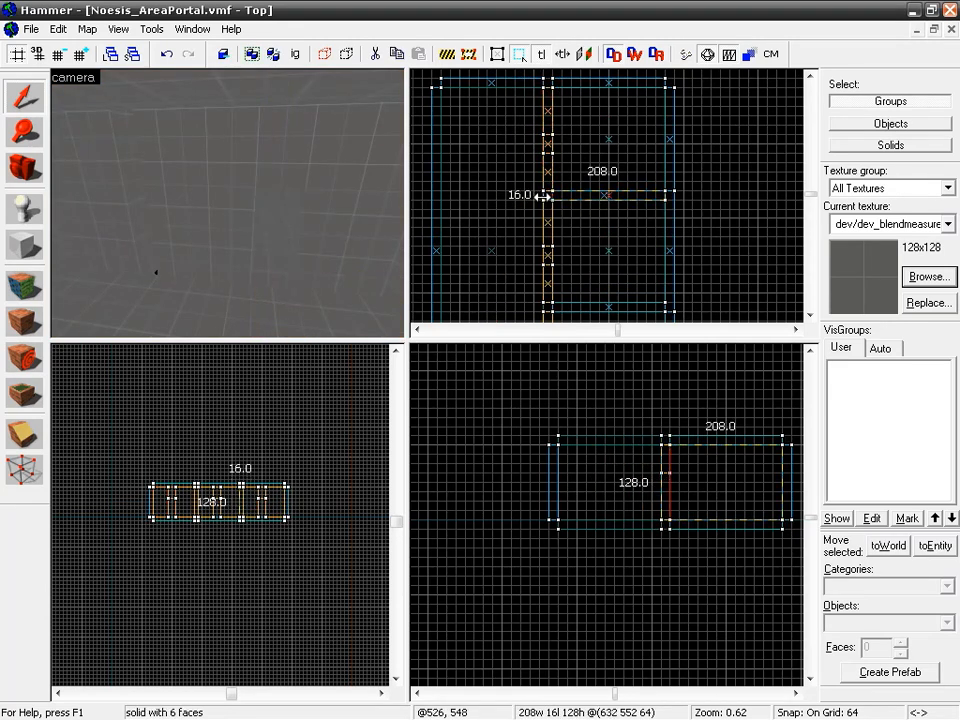
middle_drag(537, 297, 539, 187)
click(567, 203)
click(566, 200)
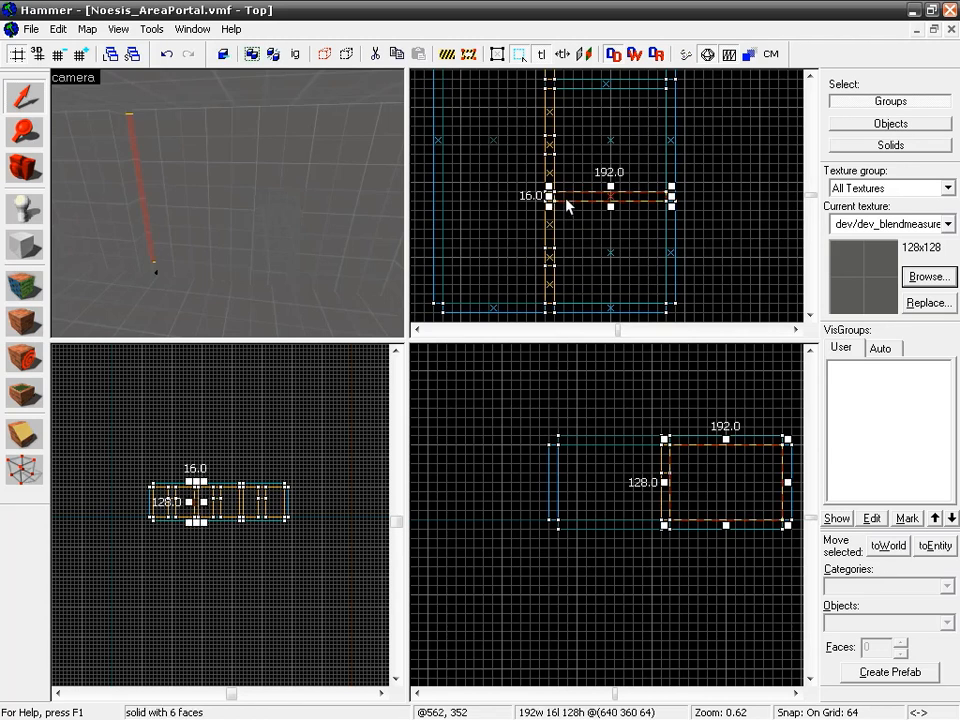
drag(548, 196, 539, 196)
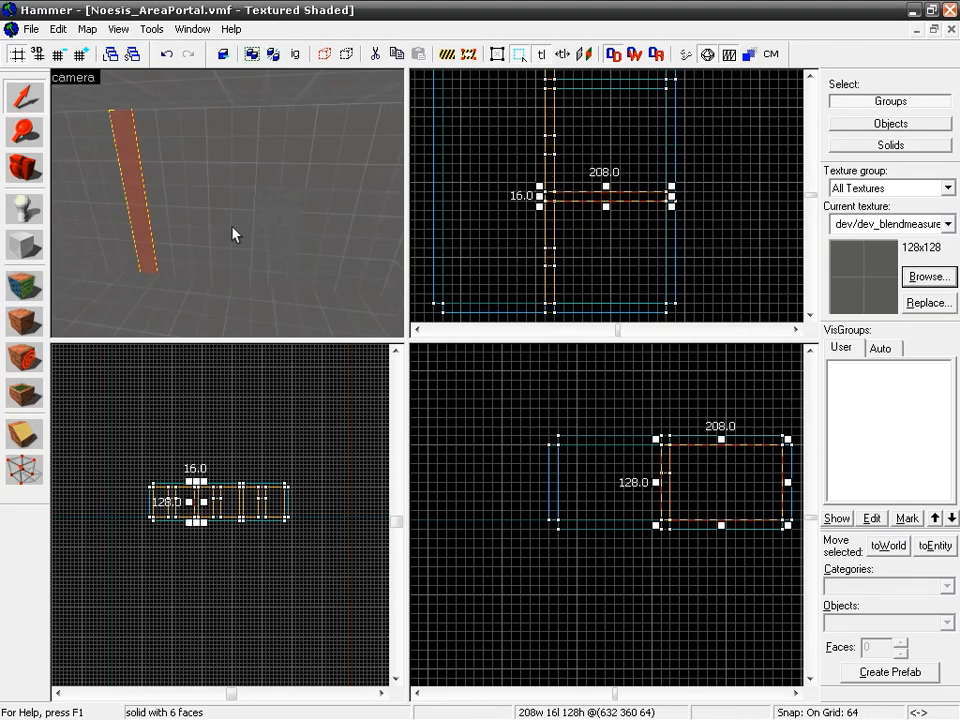
Widen the middle room's floor to 208 units so it closes the hole under its doorway.
key(z)
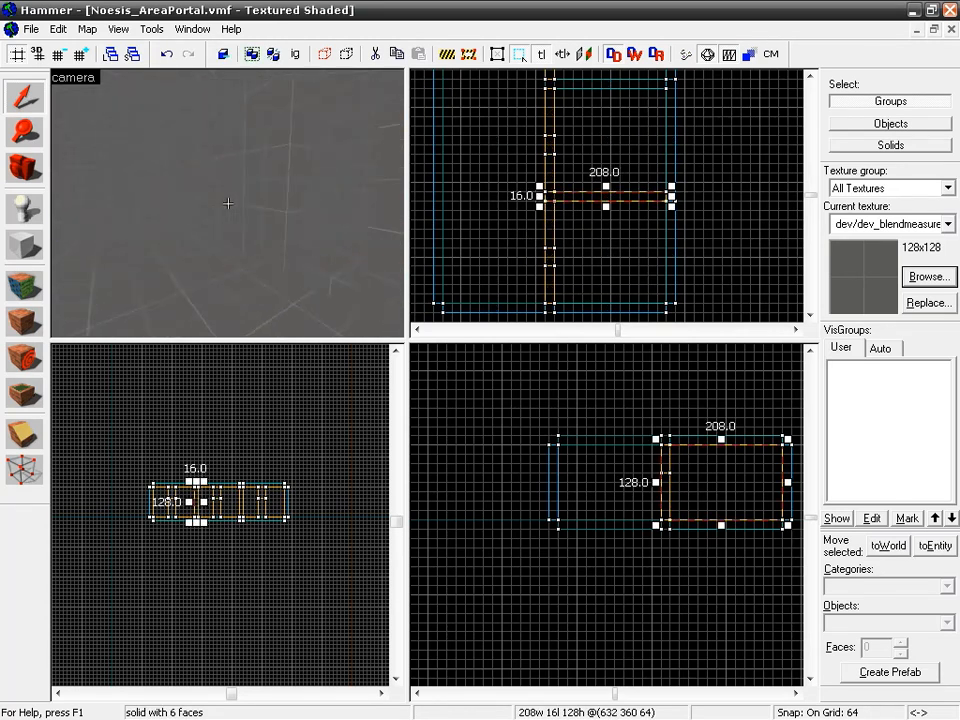
key(z)
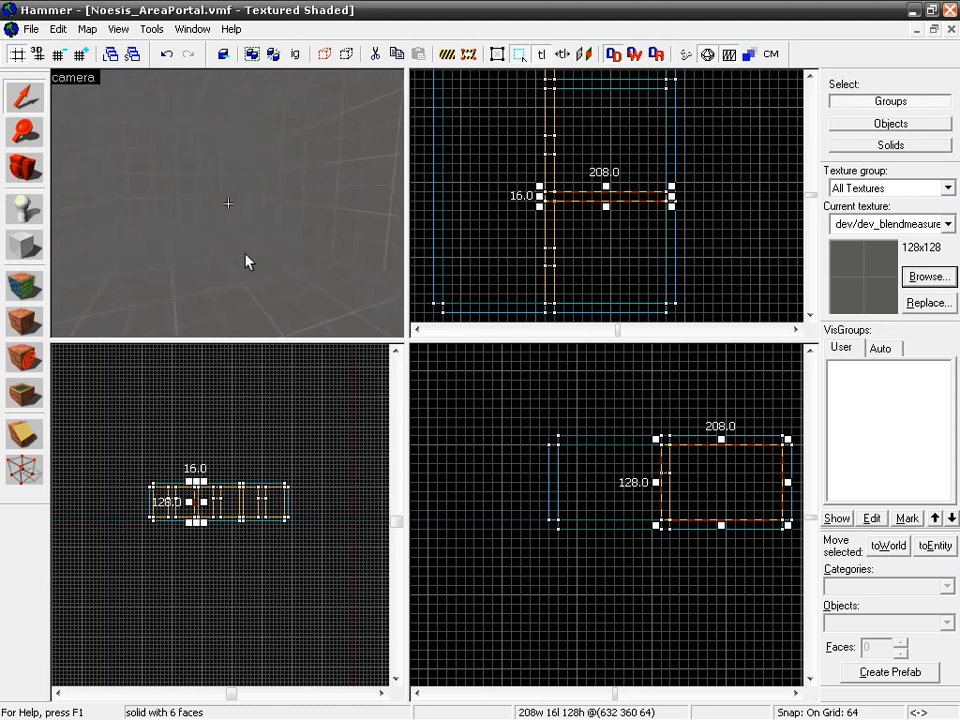
key(w)
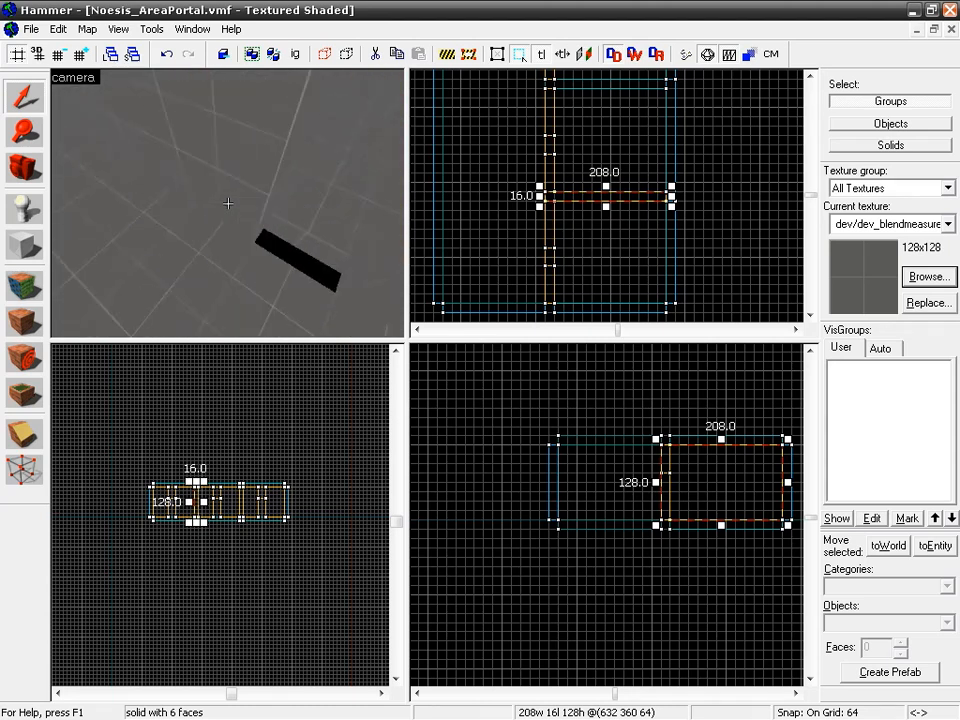
key(z)
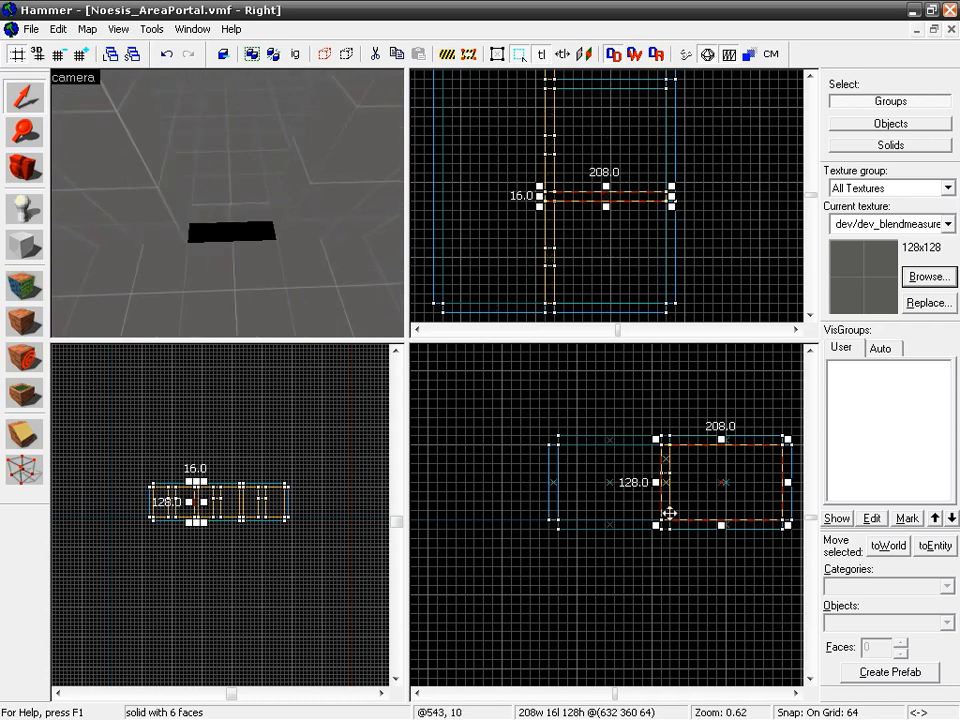
click(24, 245)
click(24, 98)
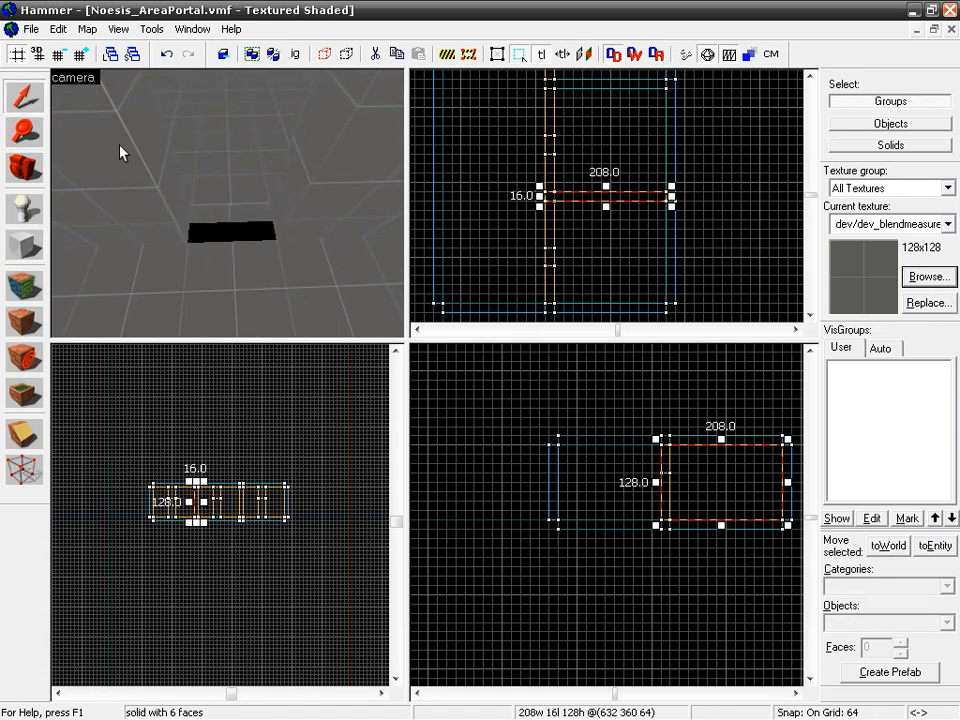
click(251, 216)
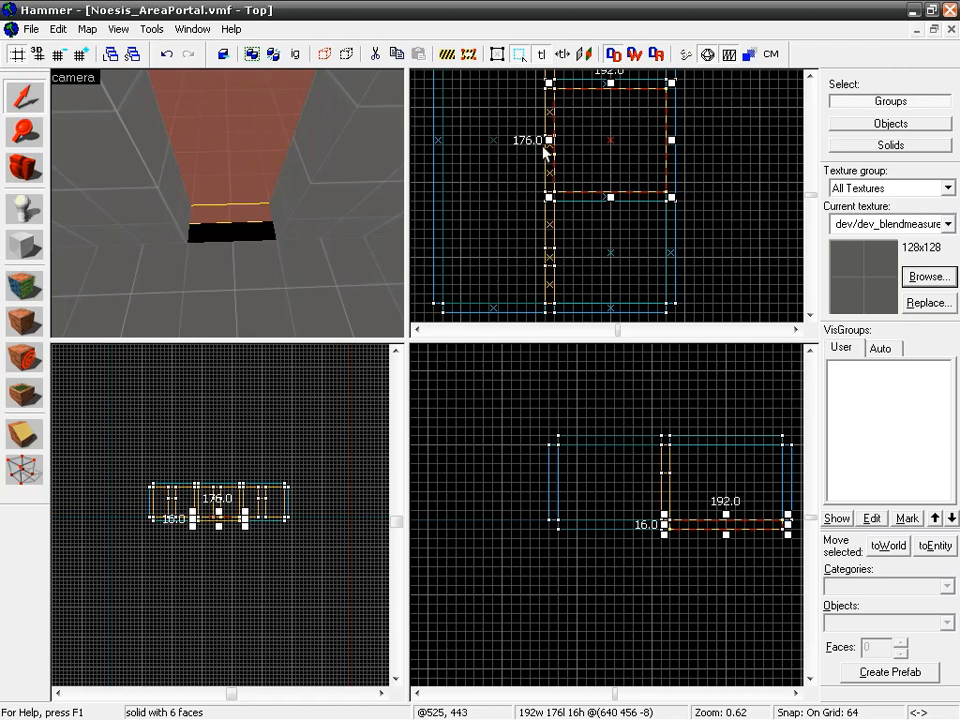
drag(551, 140, 540, 140)
click(307, 209)
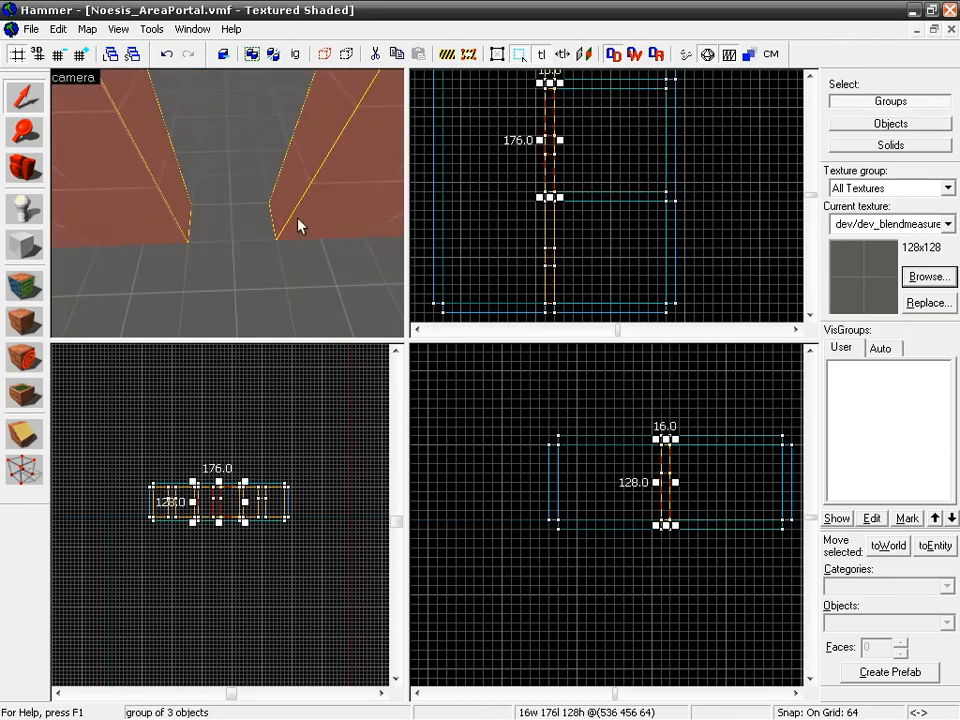
click(262, 227)
Extend the upper and bottom rooms' floors under their doorway walls, to a width of 208 units.
key(z)
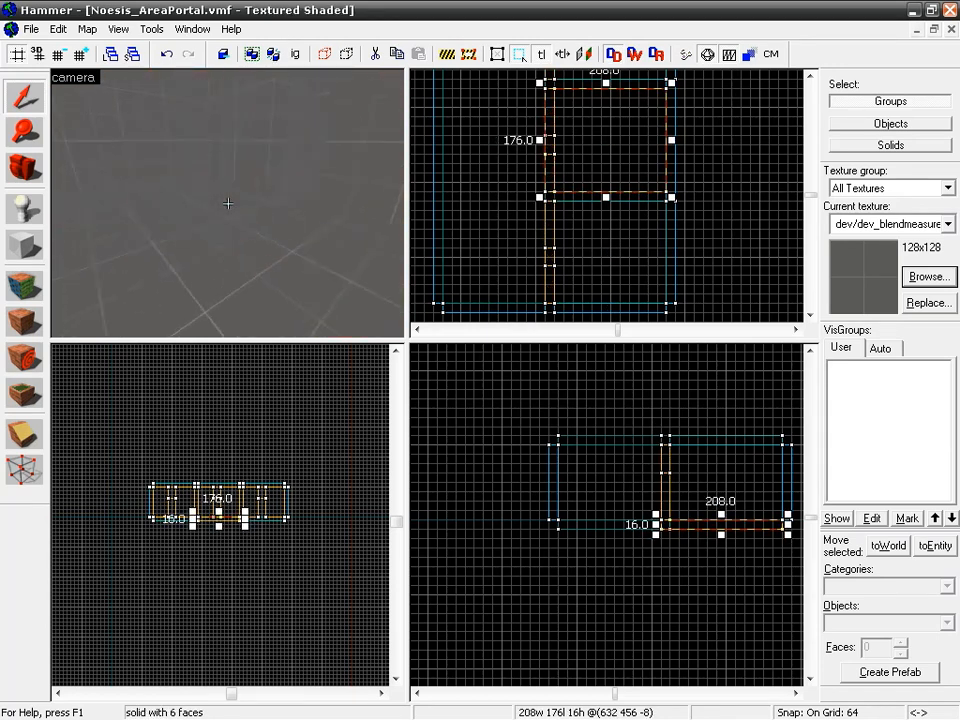
key(z)
click(268, 219)
middle_drag(602, 138, 626, 286)
drag(573, 173, 563, 176)
middle_drag(561, 280, 538, 176)
key(Escape)
key(z)
key(z)
click(546, 176)
drag(546, 172, 536, 170)
Outline a new block 16 units wide, 32 long and 128 high in the bottom room's doorway.
key(z)
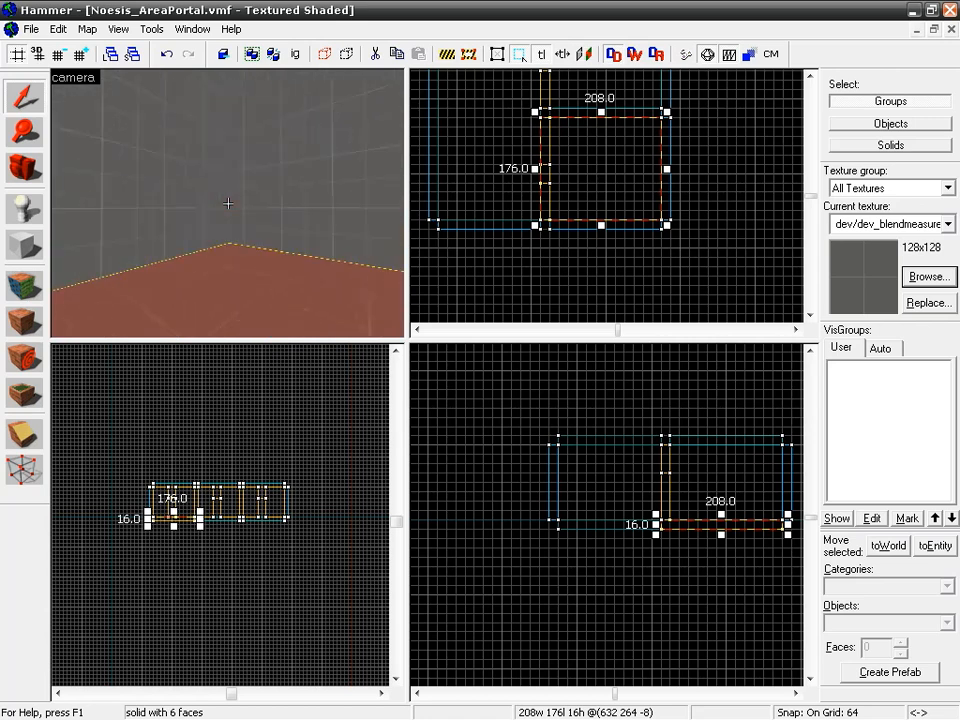
key(z)
key(z)
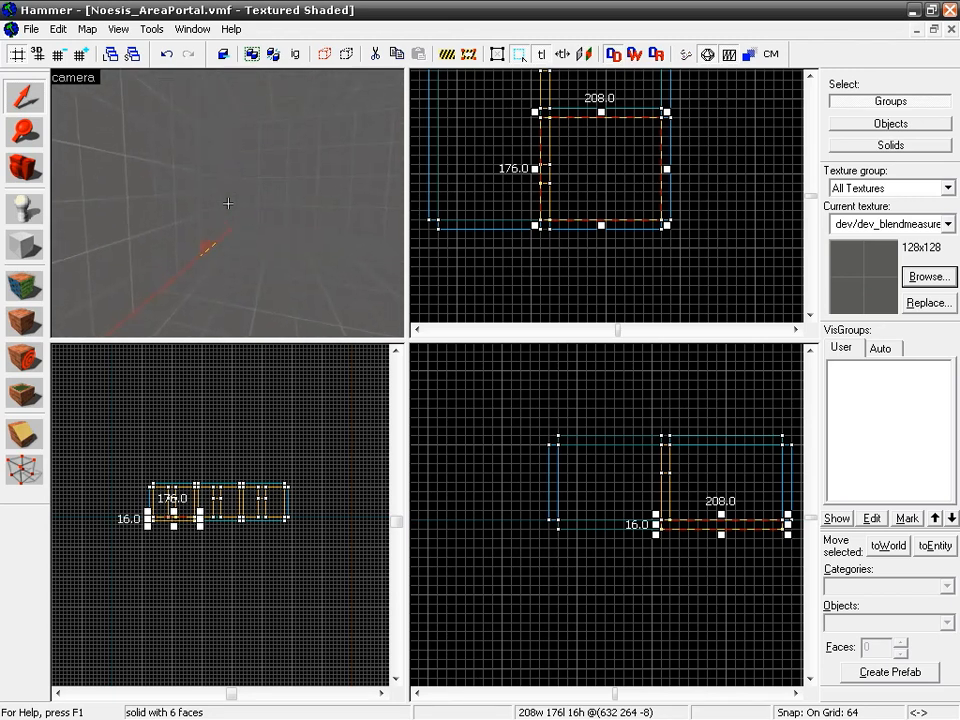
key(z)
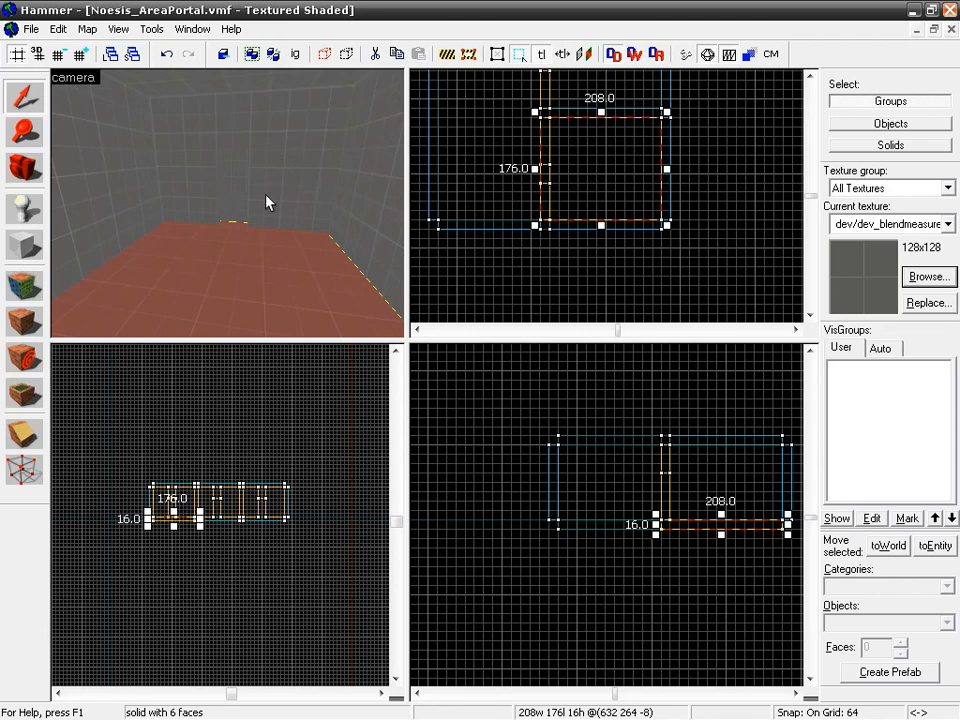
click(22, 250)
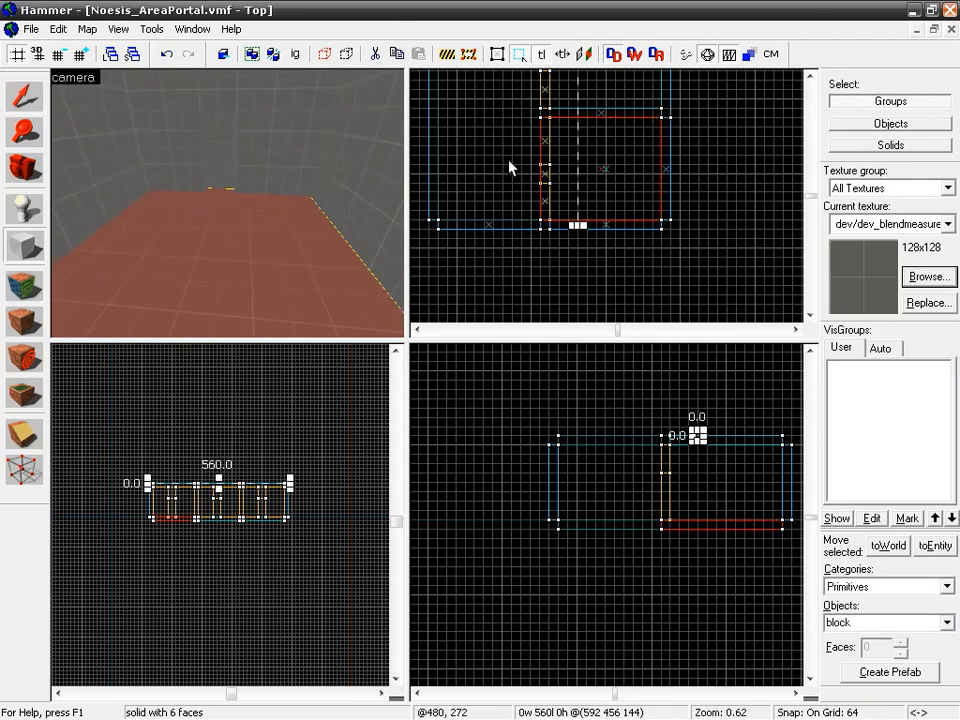
drag(549, 124, 563, 182)
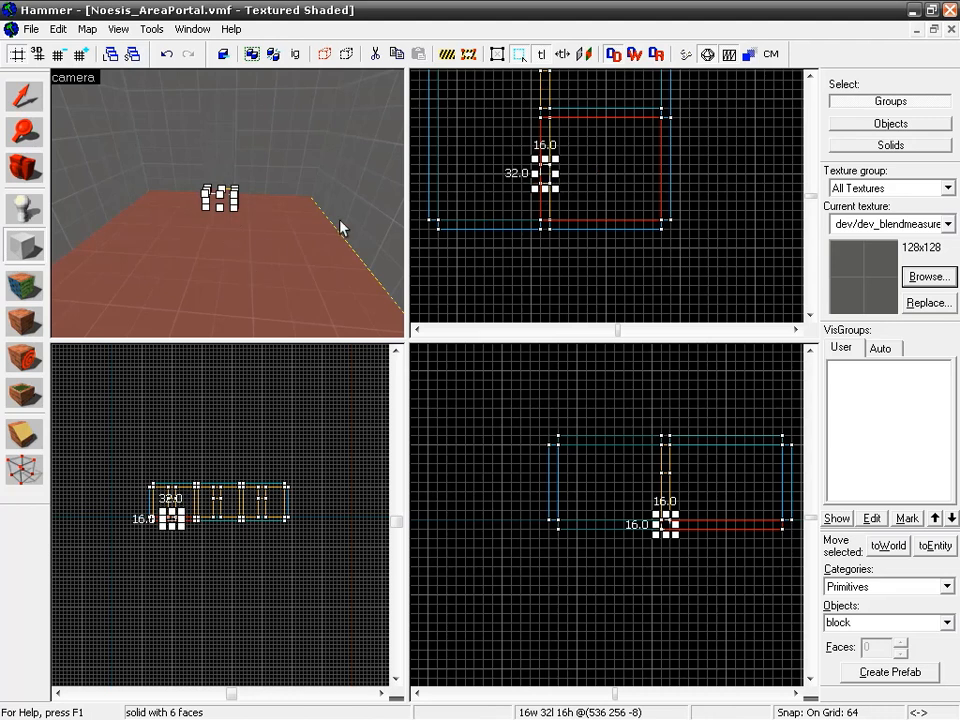
drag(669, 525, 667, 439)
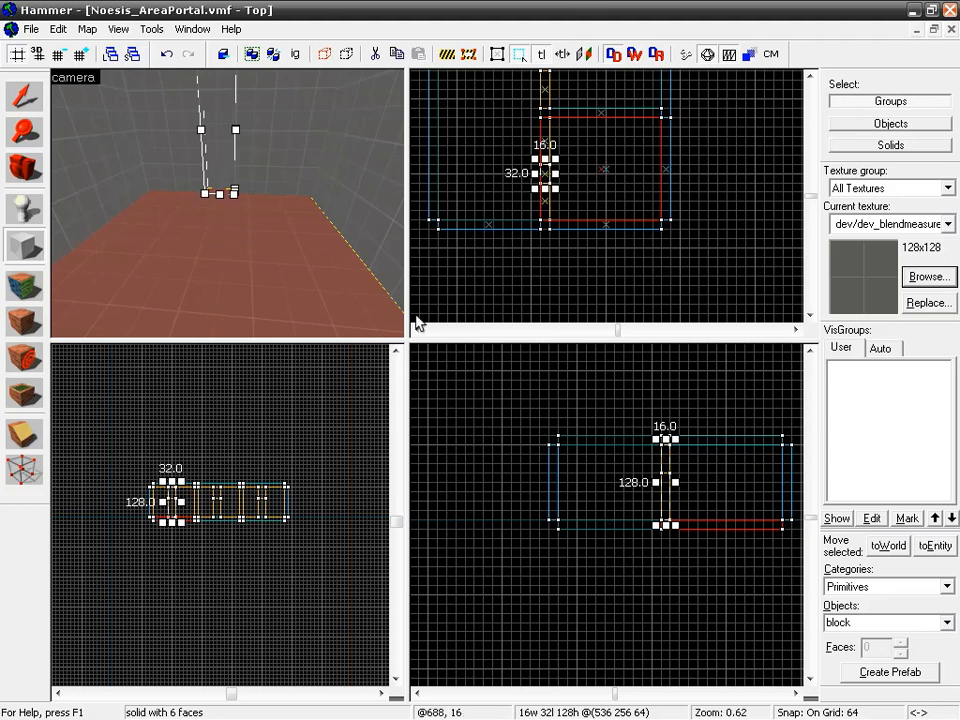
Filter the textures by "tool", choose tools/toolsareaportal and create the doorway block with it.
click(927, 276)
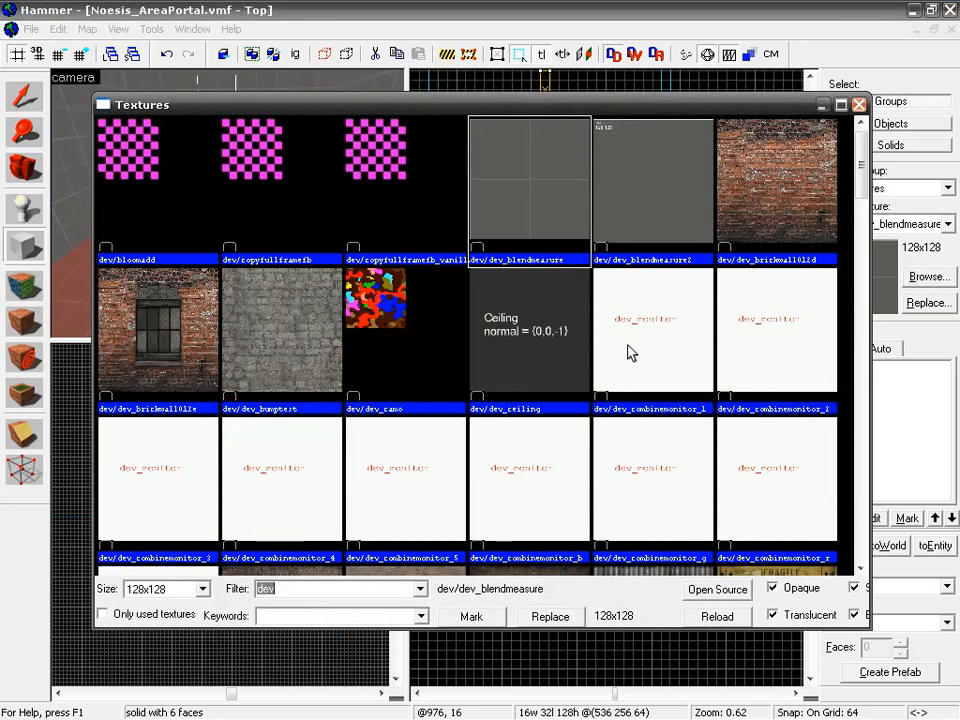
text(tool)
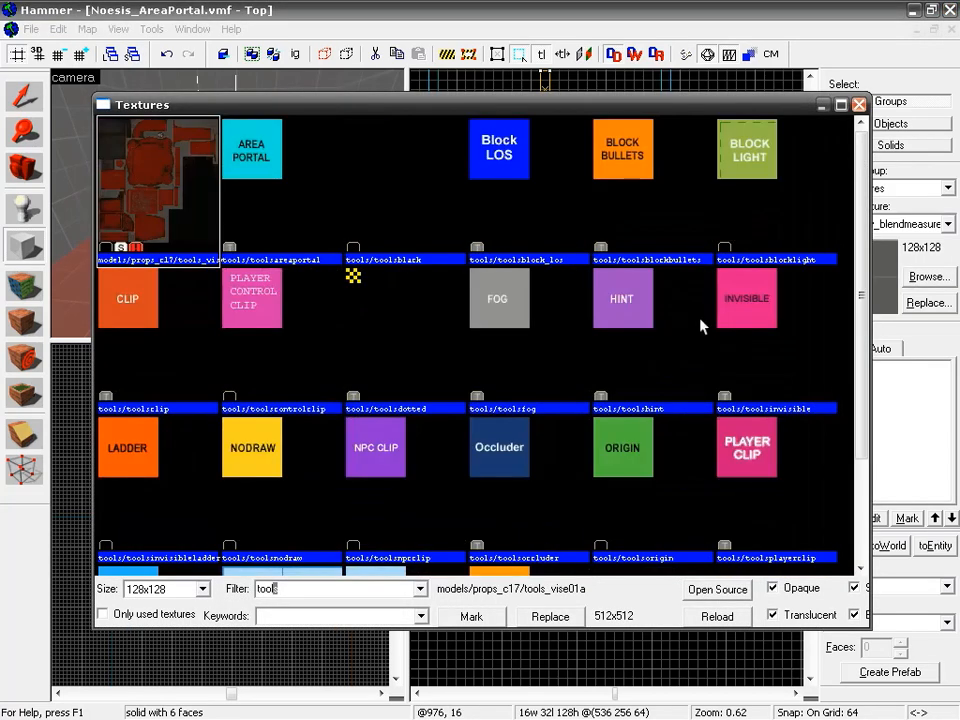
double_click(254, 155)
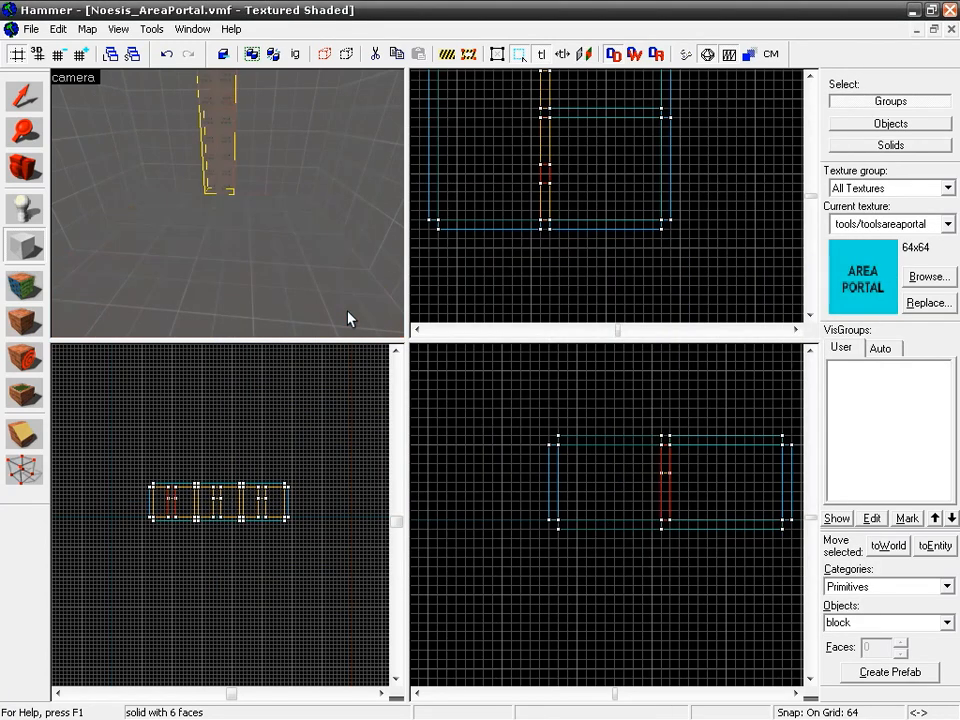
Lower the top of the area portal block to a height of 80 units so it fits under the lintel.
key(z)
key(w)
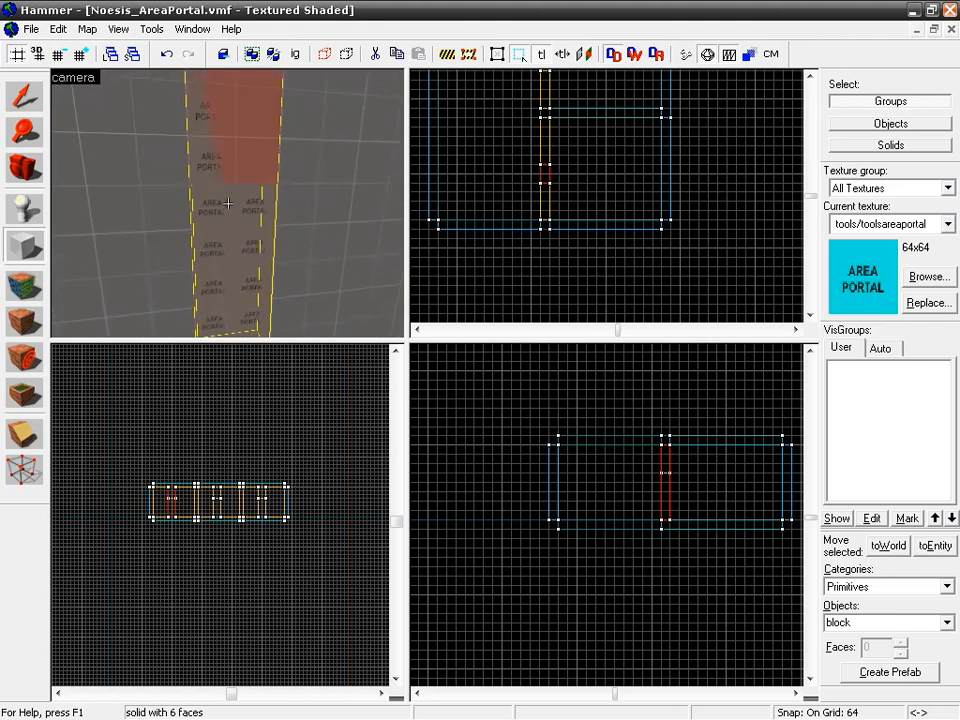
key(z)
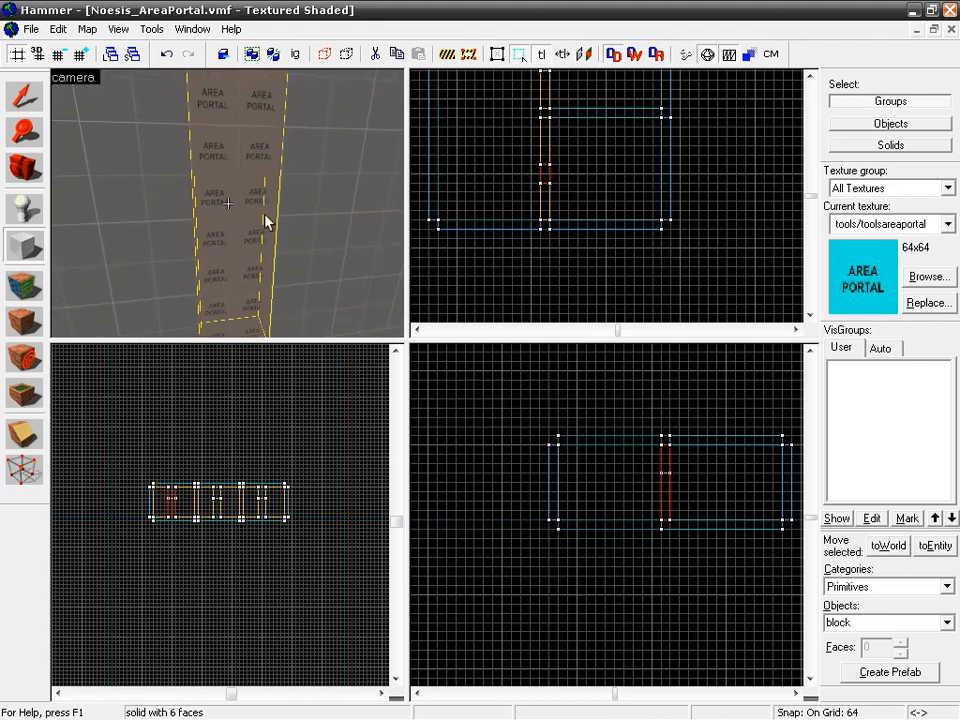
click(24, 96)
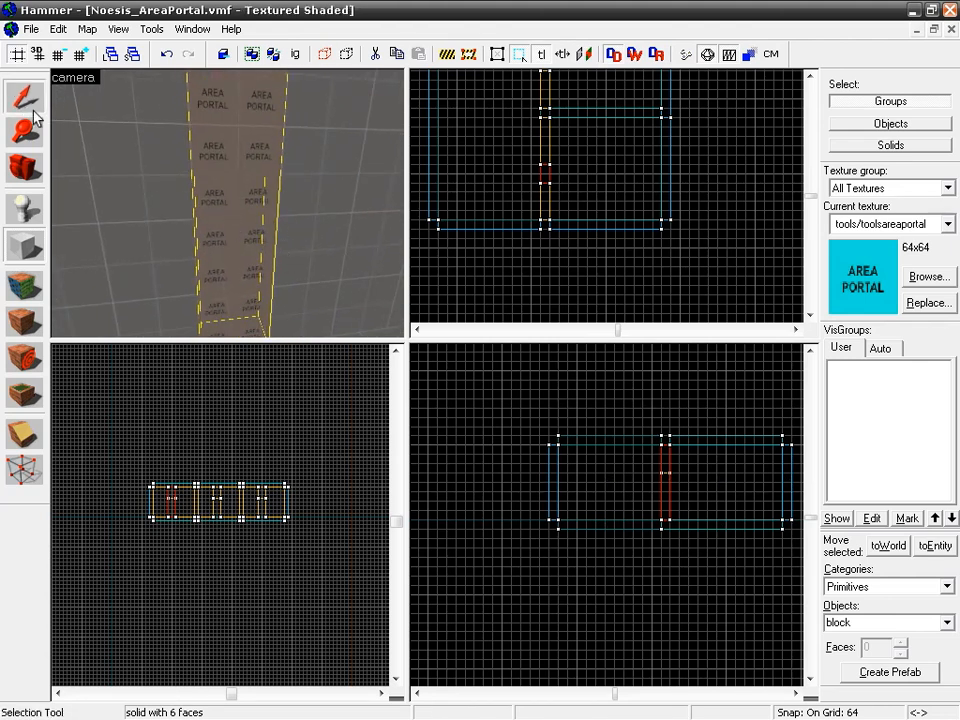
click(217, 213)
drag(666, 439, 669, 471)
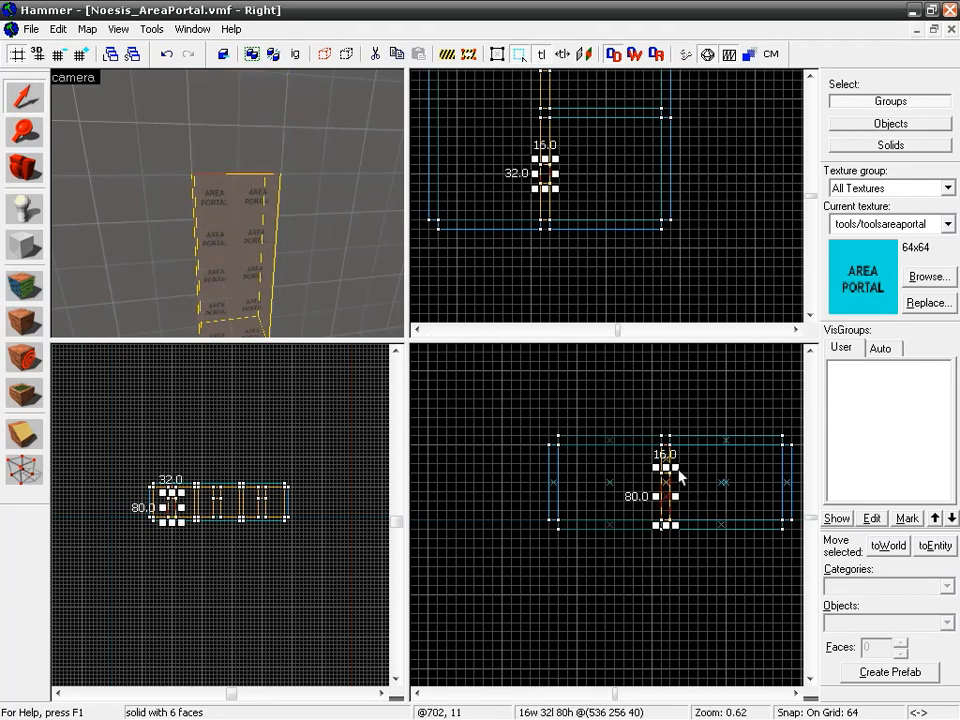
Tie the area portal block in the bottom doorway to a func_areaportal entity.
click(934, 546)
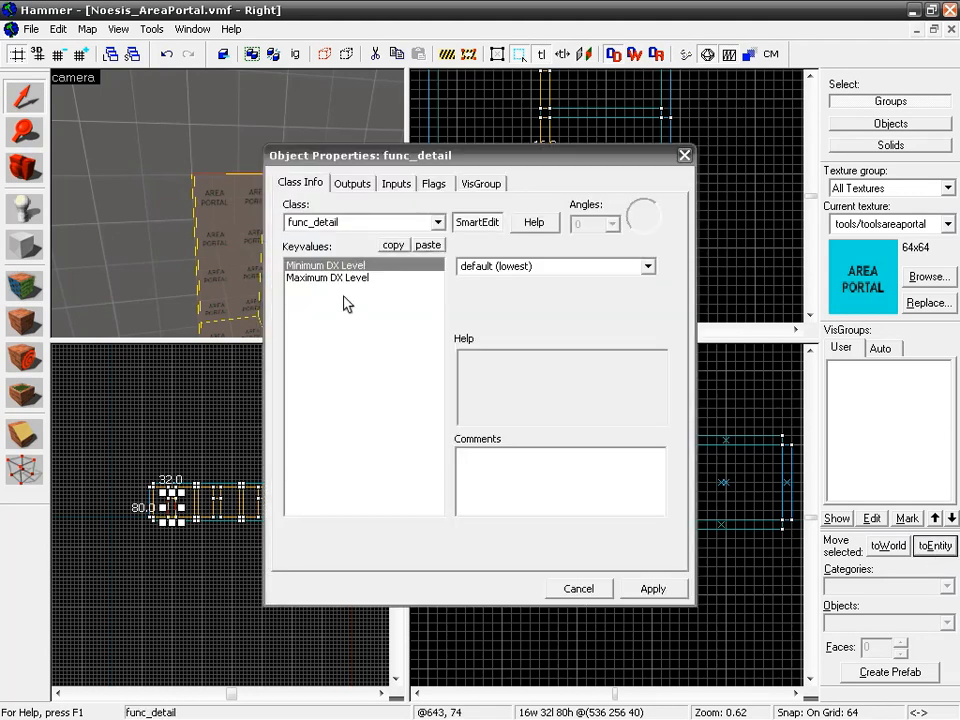
double_click(327, 224)
text(func_areapor)
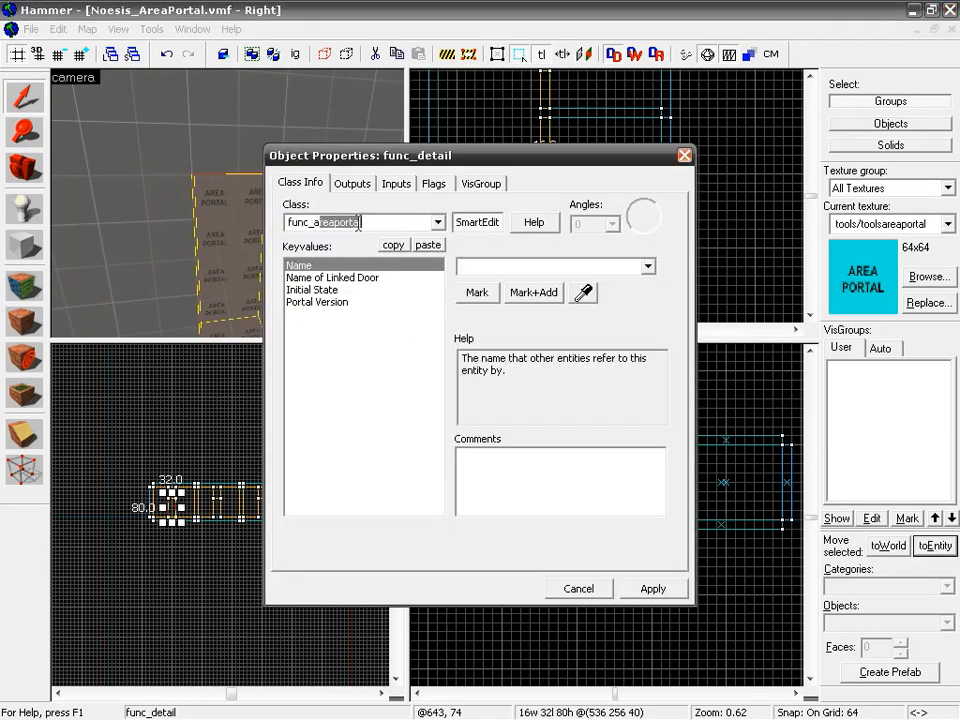
click(641, 590)
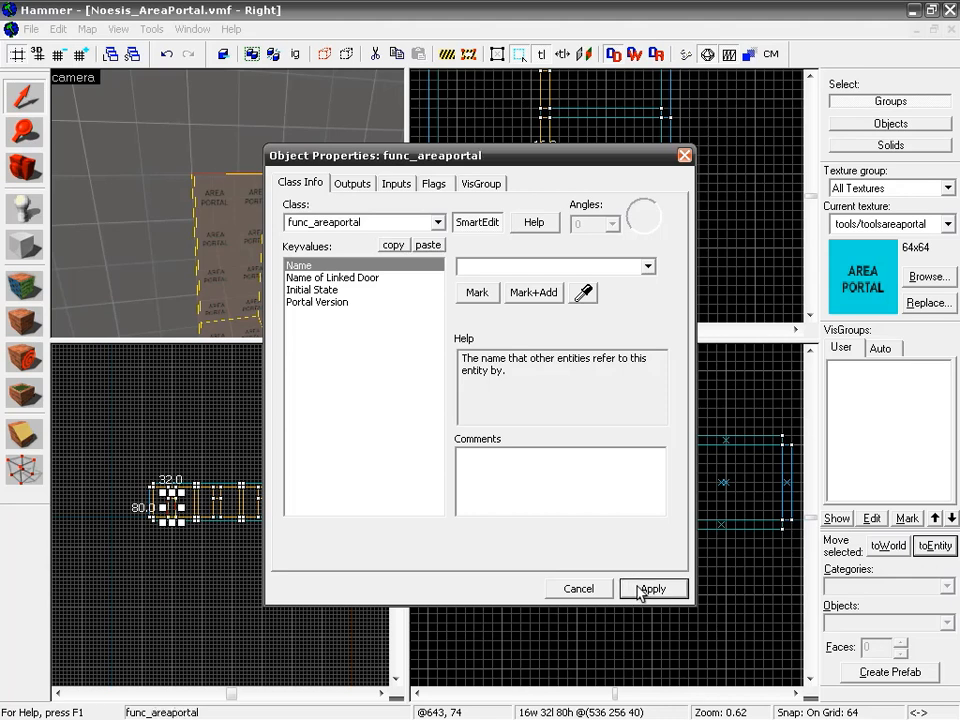
key(Escape)
key(z)
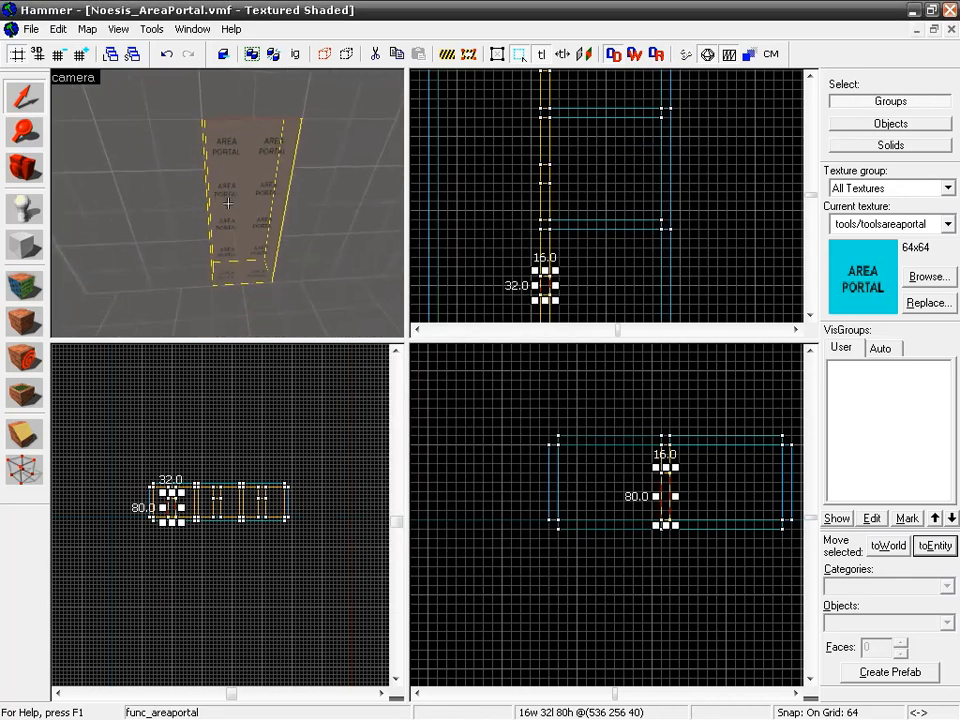
Review the area portal entity's Name of Linked Door and Initial State properties.
key(alt+Return)
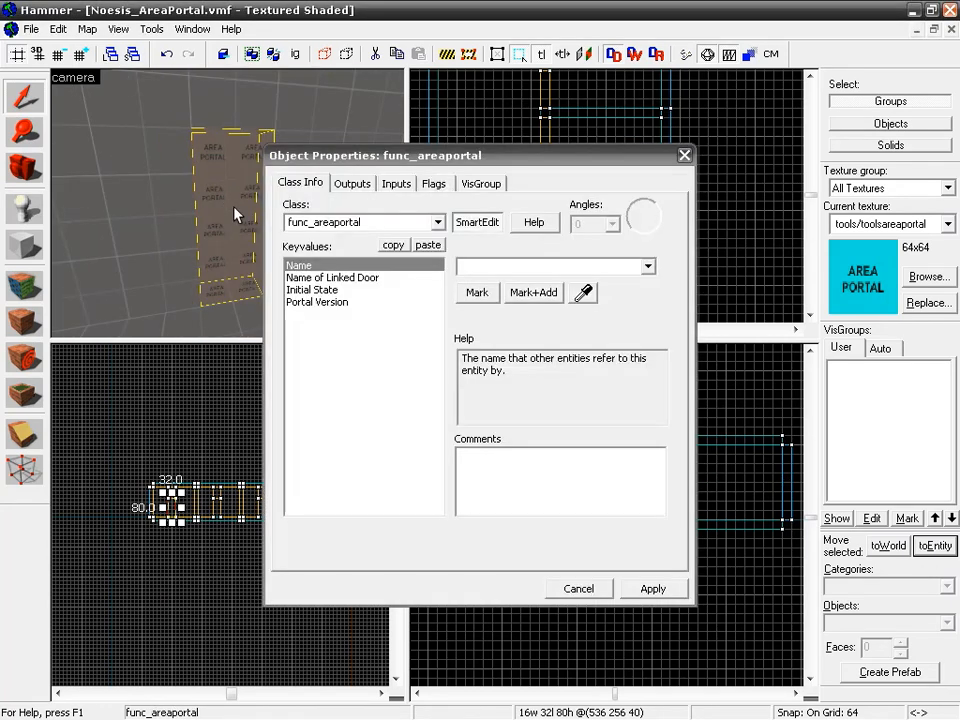
click(320, 279)
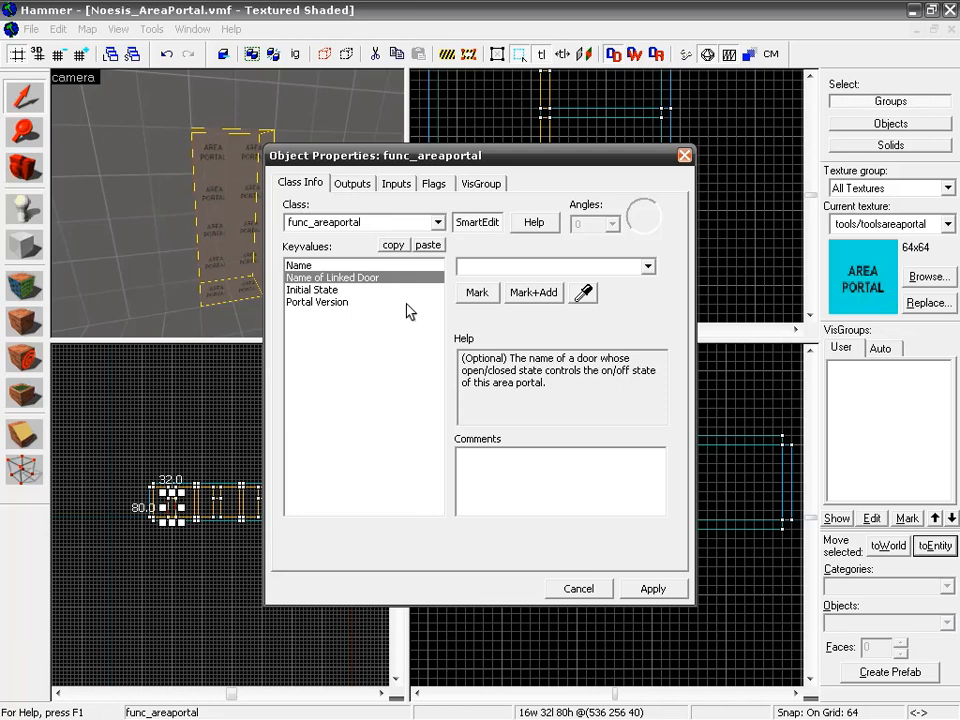
key(Down)
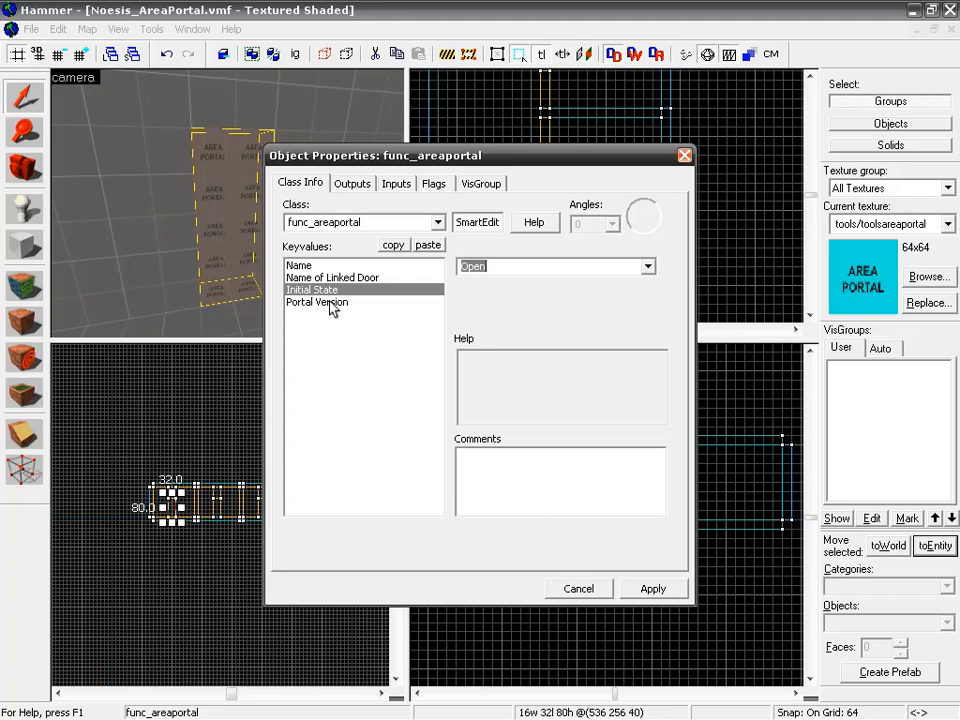
key(Escape)
Duplicate the area portal block and place the copy 16 units beside the original, adjoining the doorway.
key(w)
key(w)
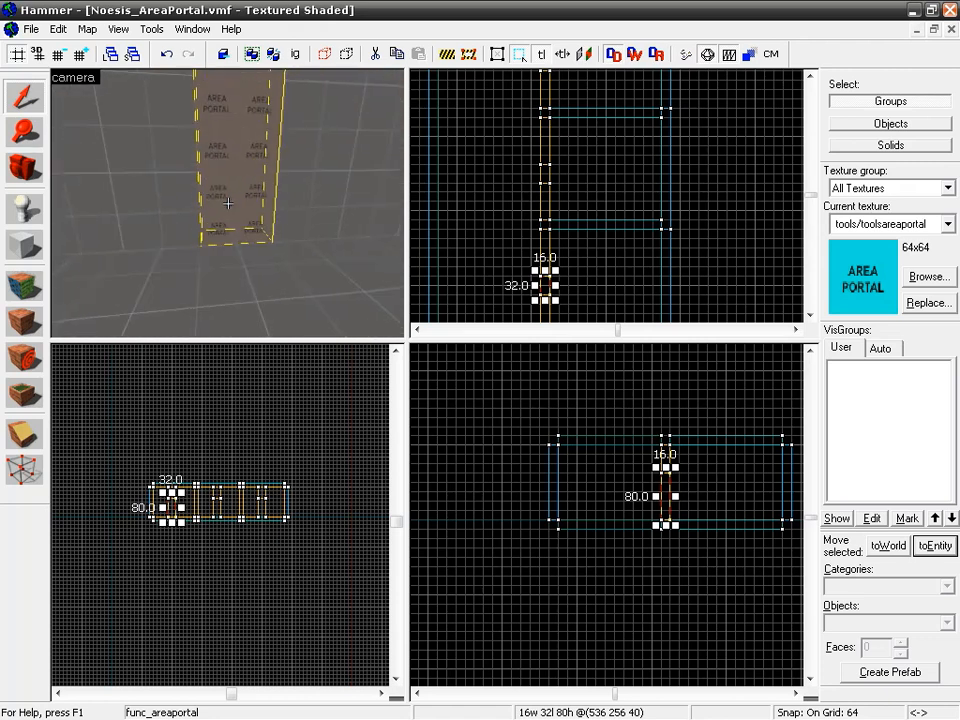
key(s)
key(z)
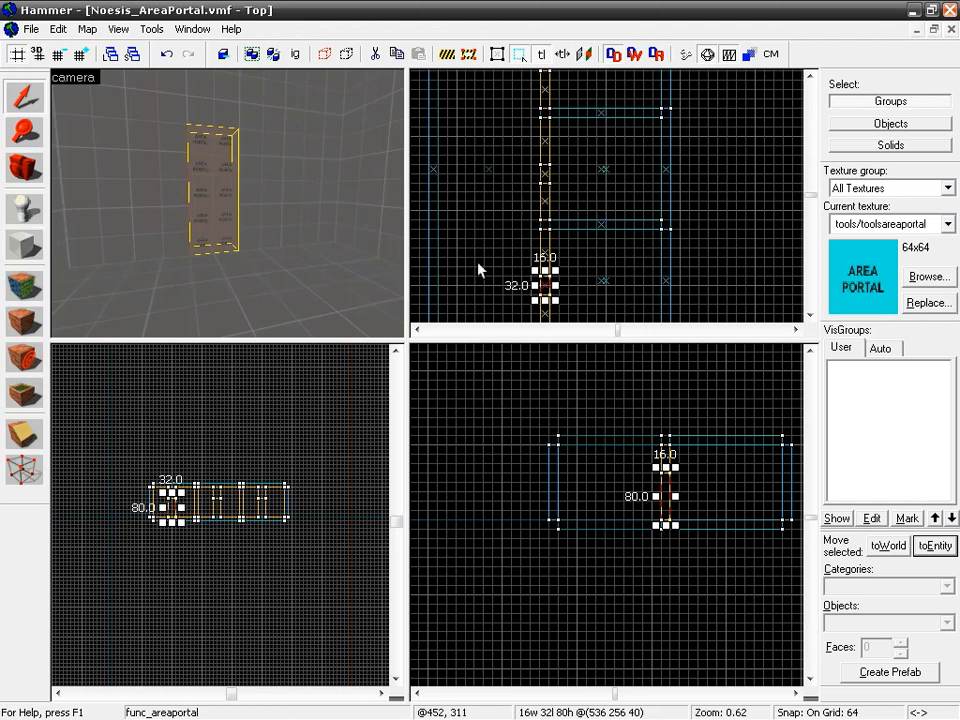
scroll(550, 287, up, 5)
mouse_move(555, 275)
mouse_down()
mouse_move(549, 175)
mouse_move(525, 164)
mouse_move(527, 177)
mouse_up()
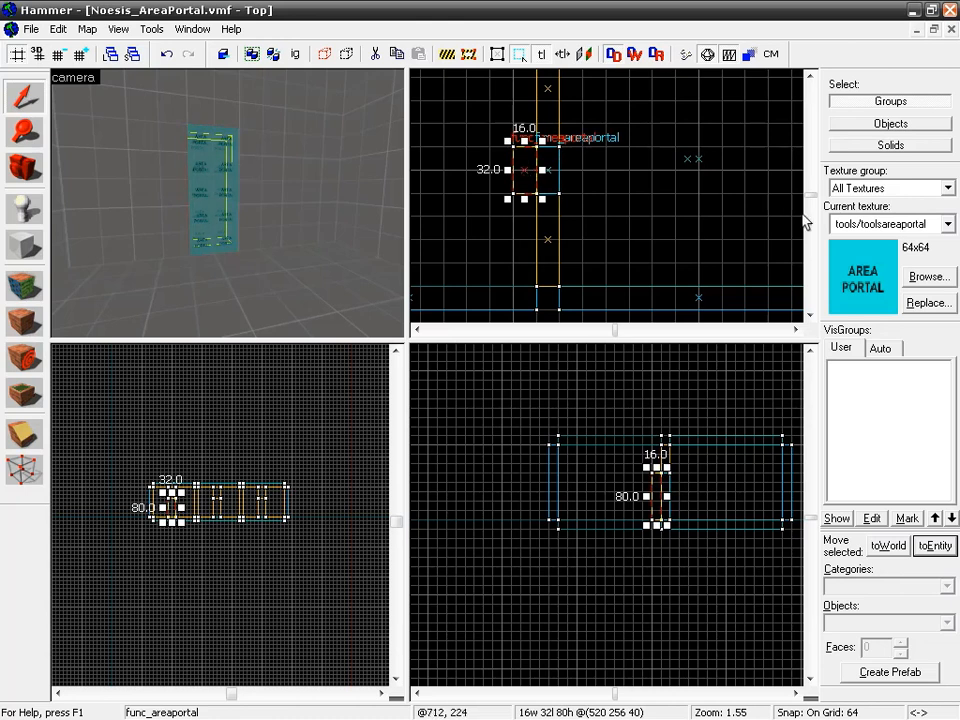
Filter the textures by "dev" and choose the orange dev/dev_measuregeneric01 texture.
click(926, 276)
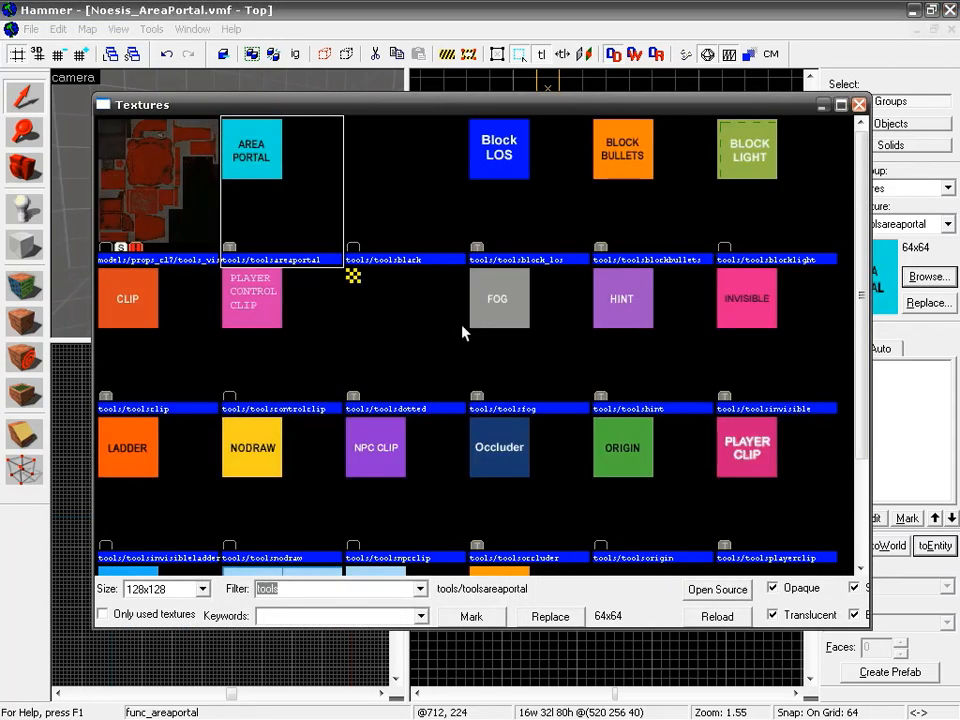
text(dev)
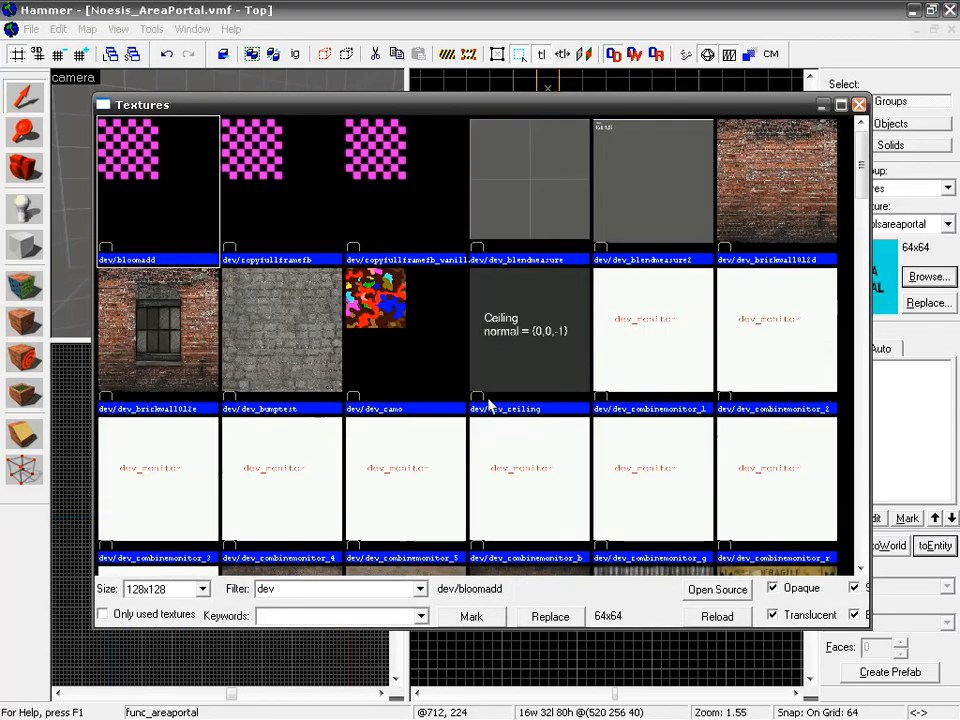
scroll(859, 214, down, 10)
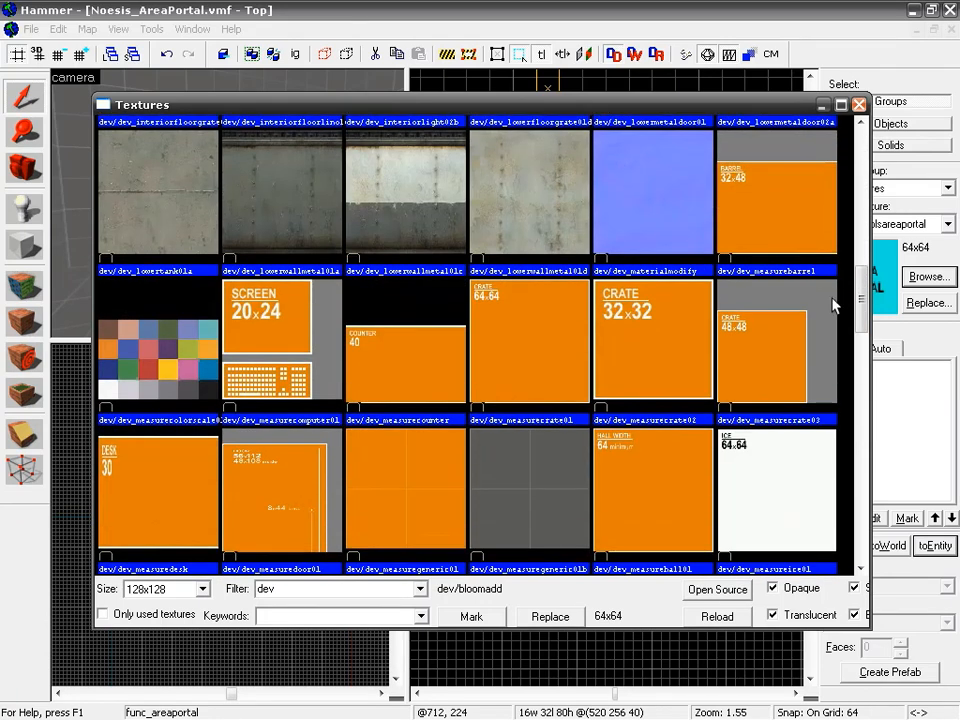
double_click(521, 418)
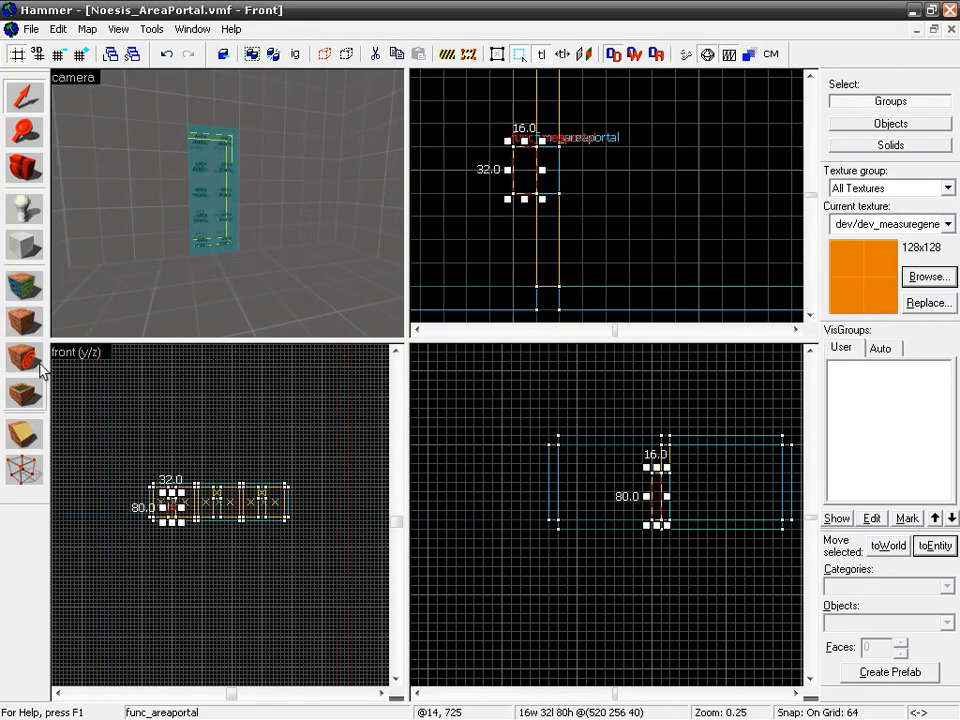
Apply the orange measuring texture to all six faces of the copied block.
key(shift+a)
click(440, 433)
double_click(407, 199)
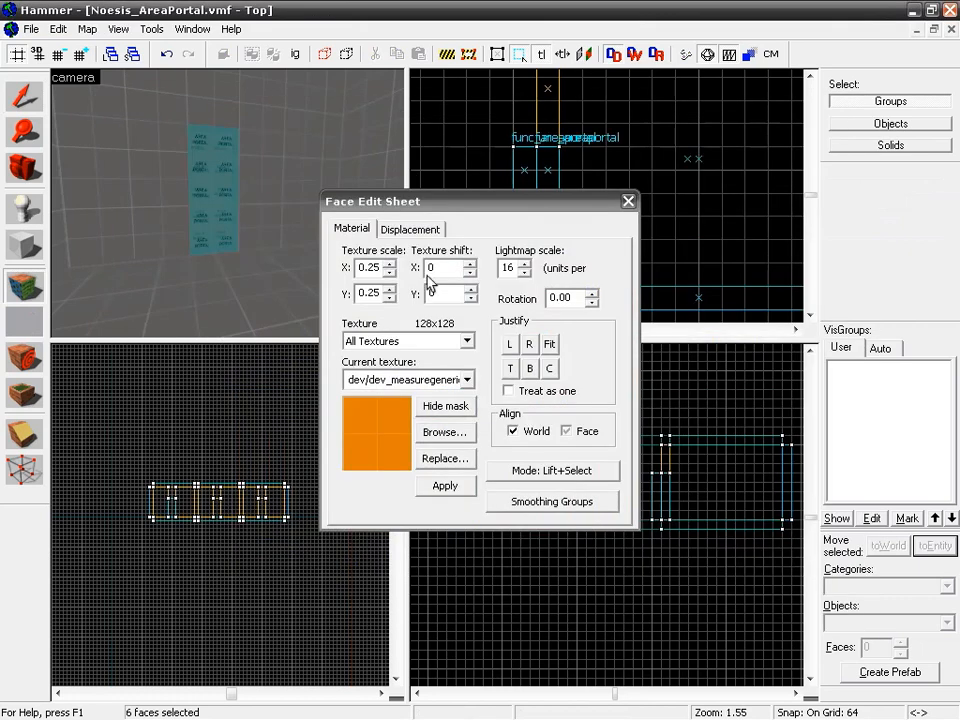
click(446, 487)
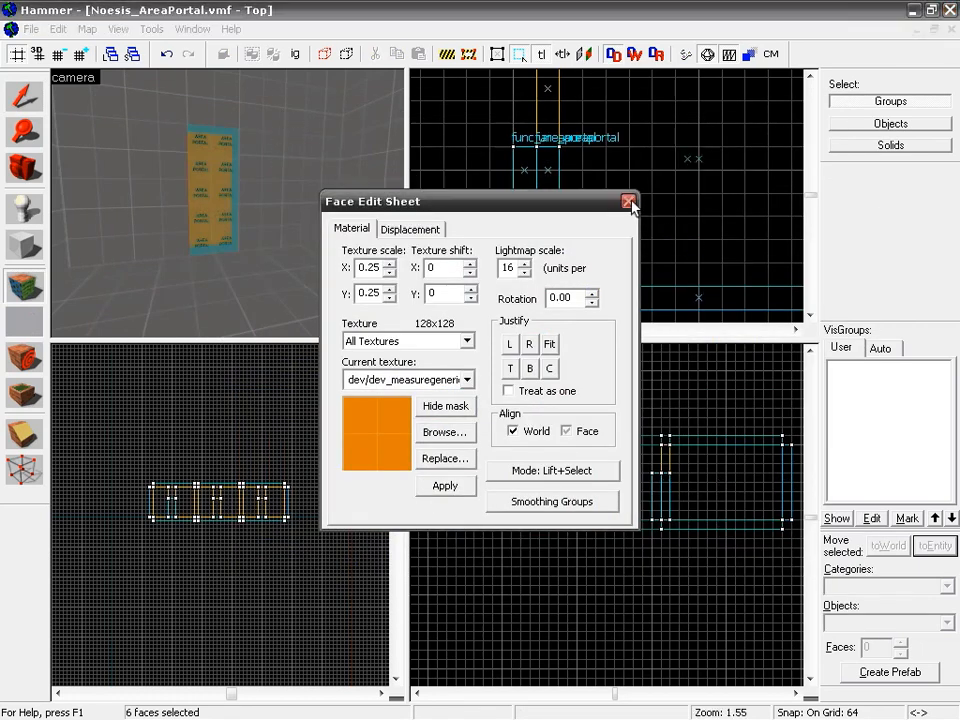
click(628, 201)
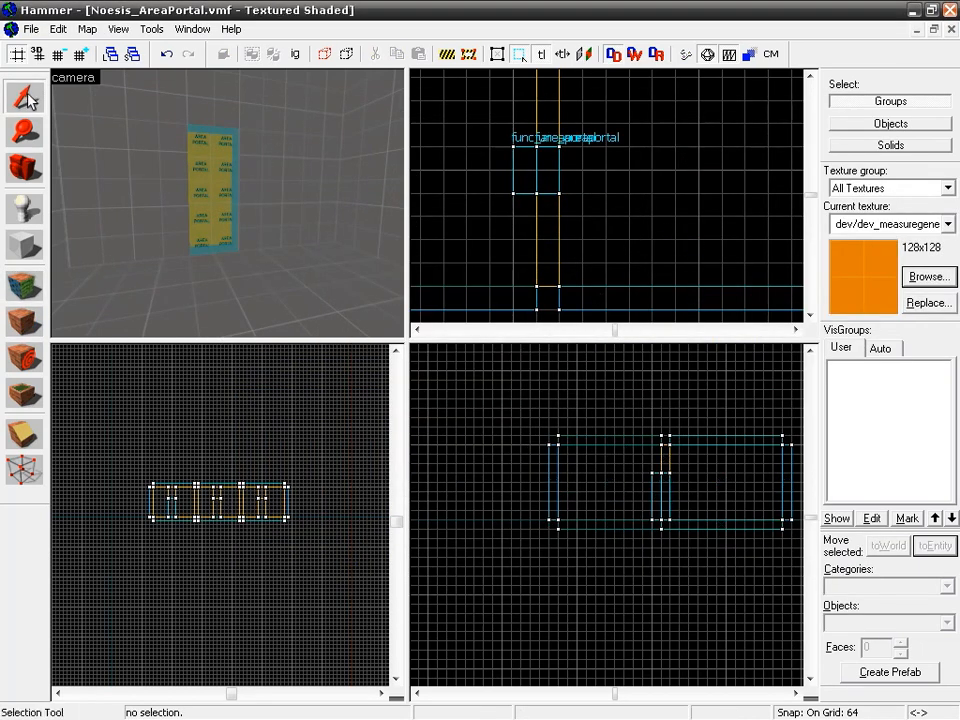
Move the orange block back into the doorway and release it from its entity to the world.
click(518, 168)
drag(519, 169, 541, 168)
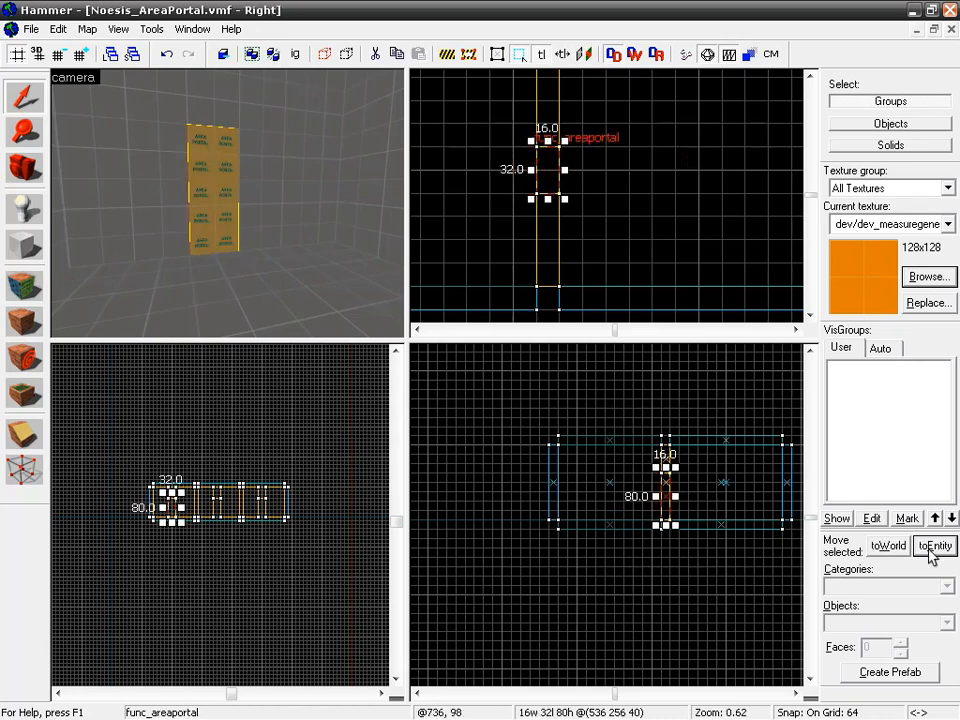
click(886, 545)
Tie the orange block to a func_door entity and check its flags.
click(935, 545)
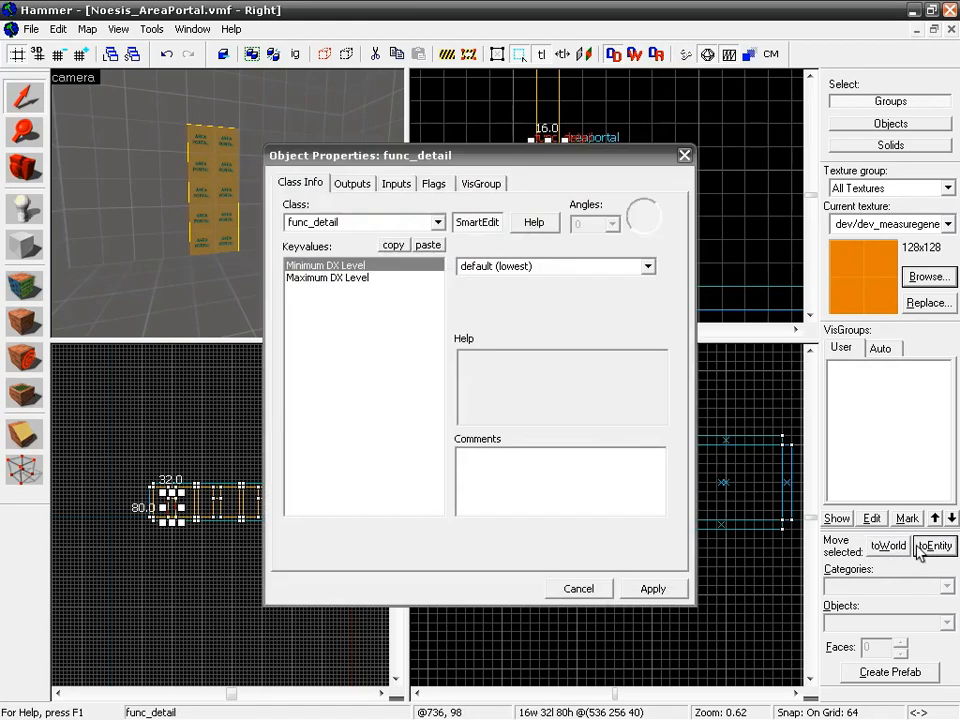
click(329, 221)
drag(313, 221, 370, 221)
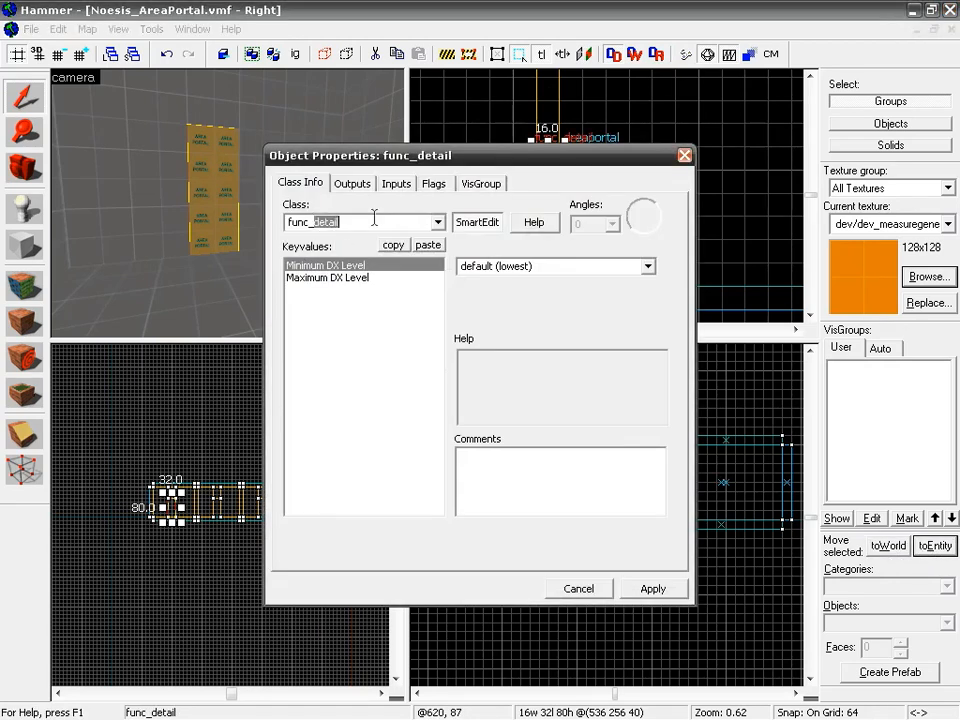
text(door)
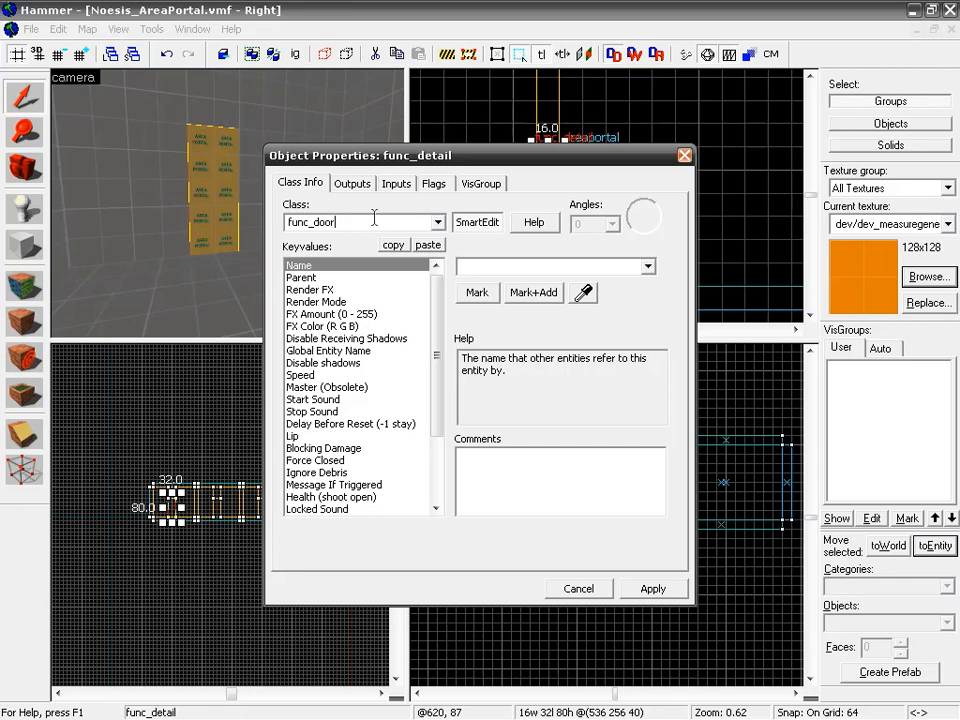
text(_)
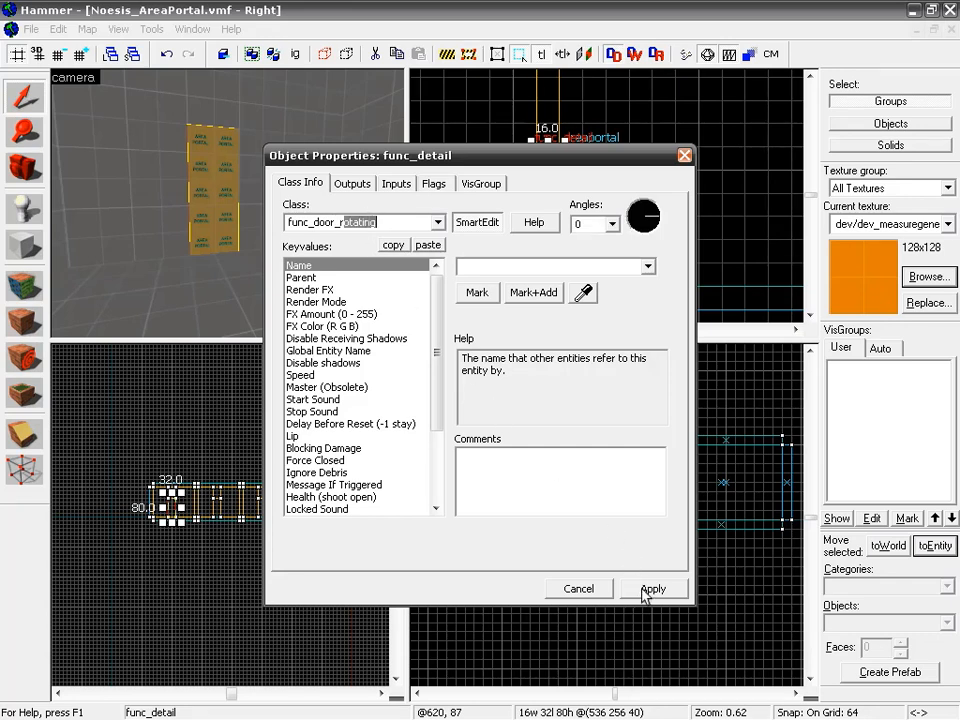
key(BackSpace)
key(BackSpace)
key(BackSpace)
click(652, 588)
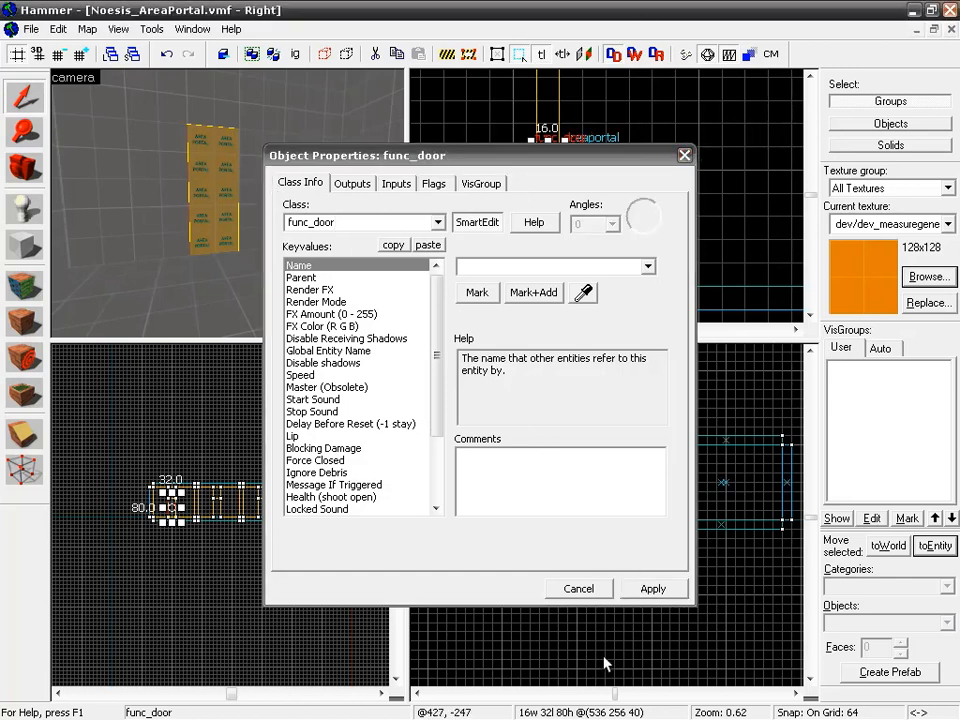
click(654, 590)
click(434, 185)
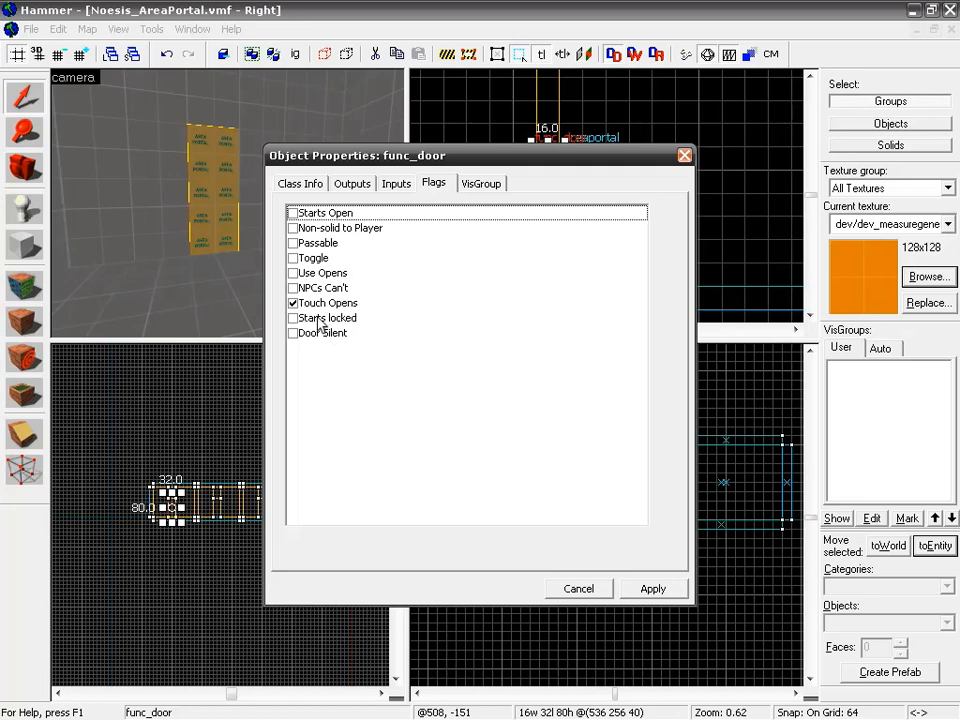
click(685, 156)
Shift the func_door block 16 units out of the doorway so the door and the area portal stand side by side.
click(310, 425)
double_click(200, 203)
key(z)
key(w)
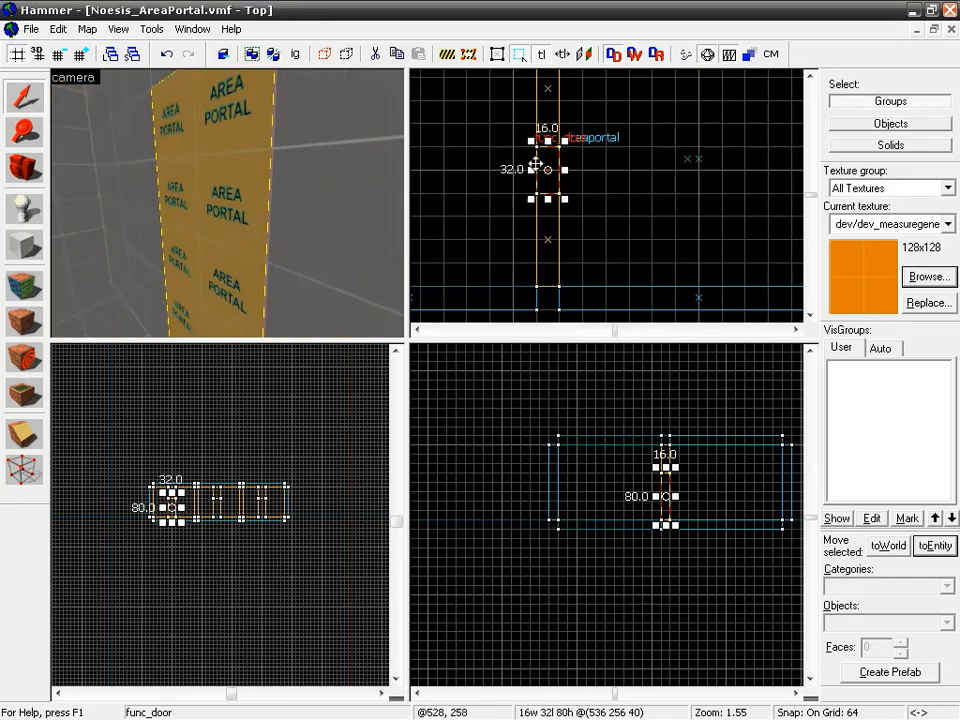
drag(536, 165, 521, 163)
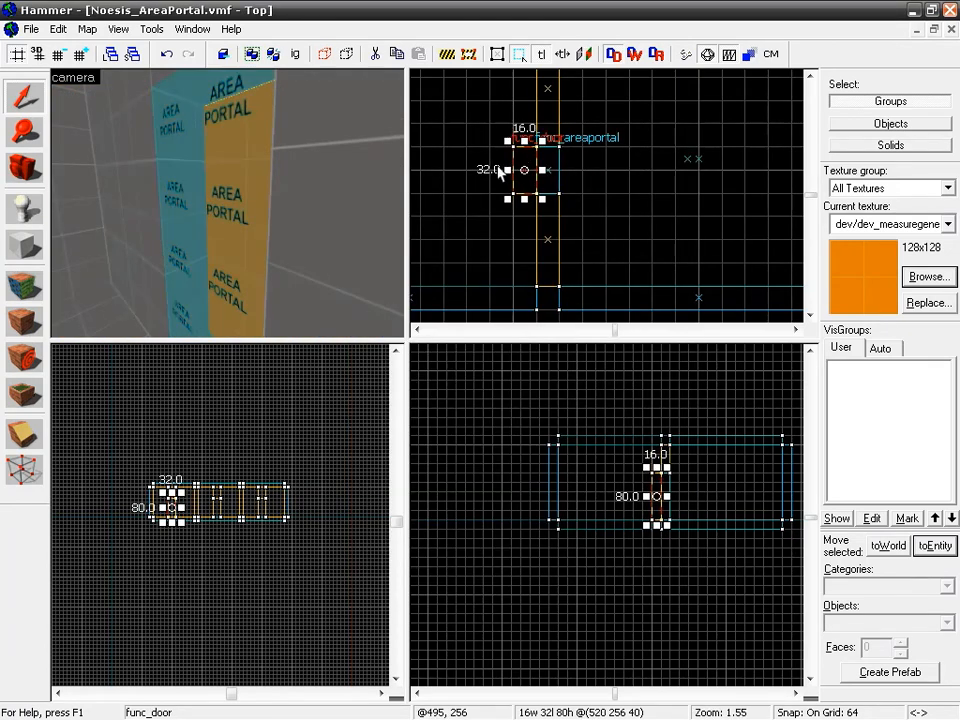
Name the func_door entity door1.
click(228, 157)
double_click(241, 183)
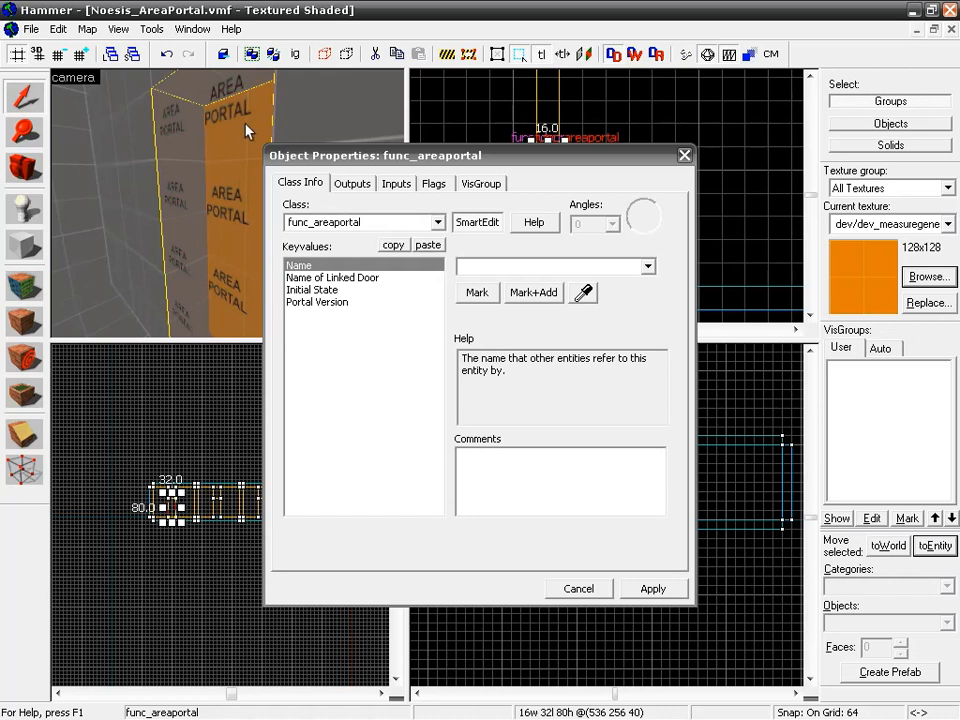
key(z)
key(w)
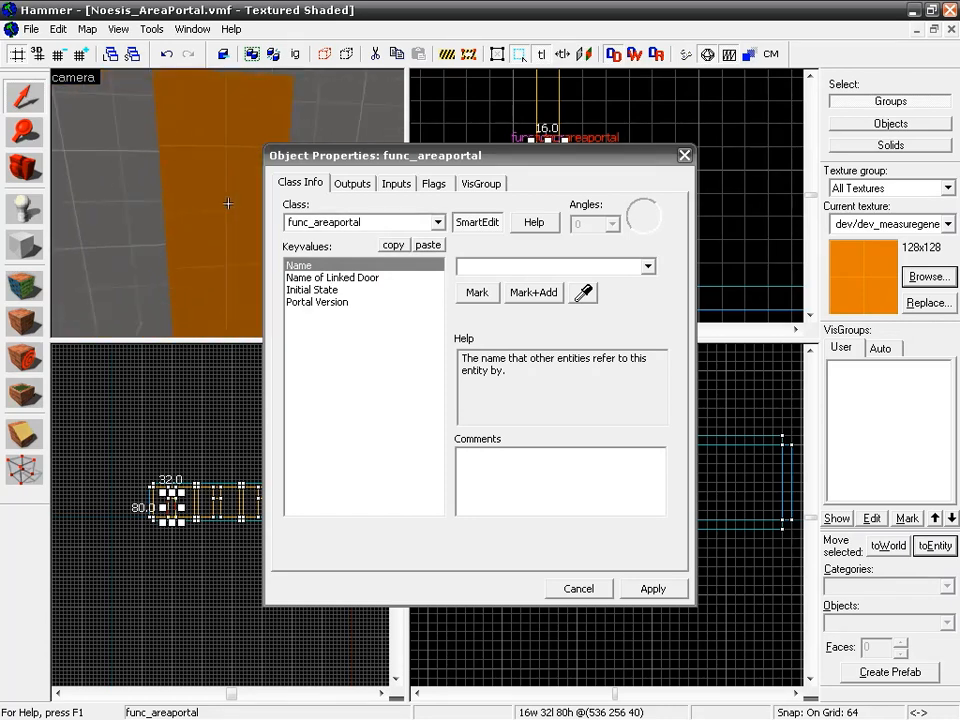
click(228, 203)
click(479, 261)
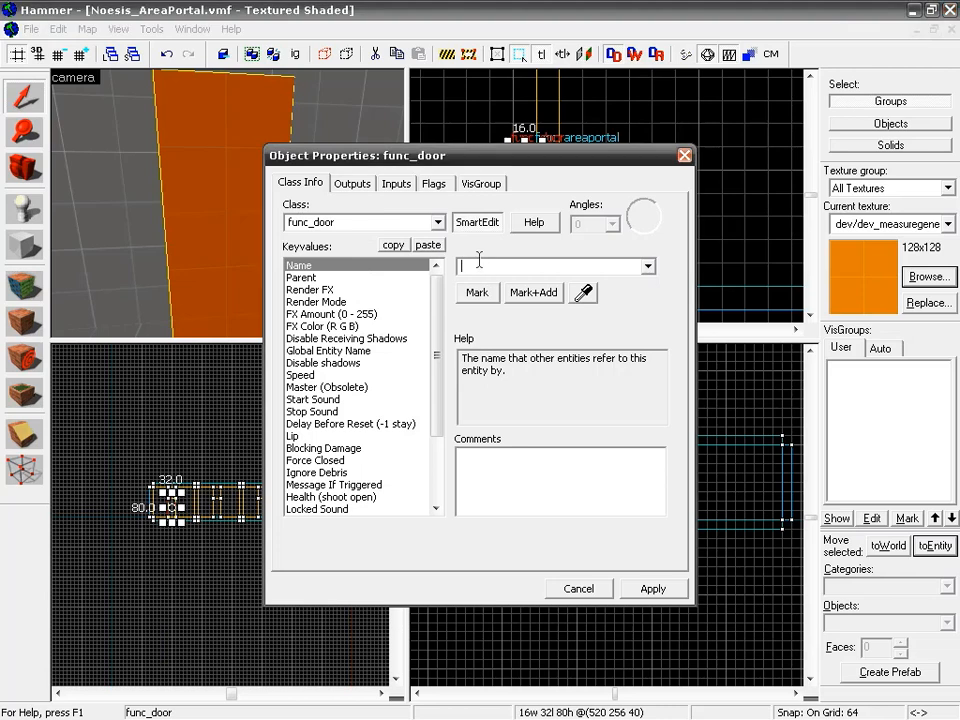
text(door1)
key(Return)
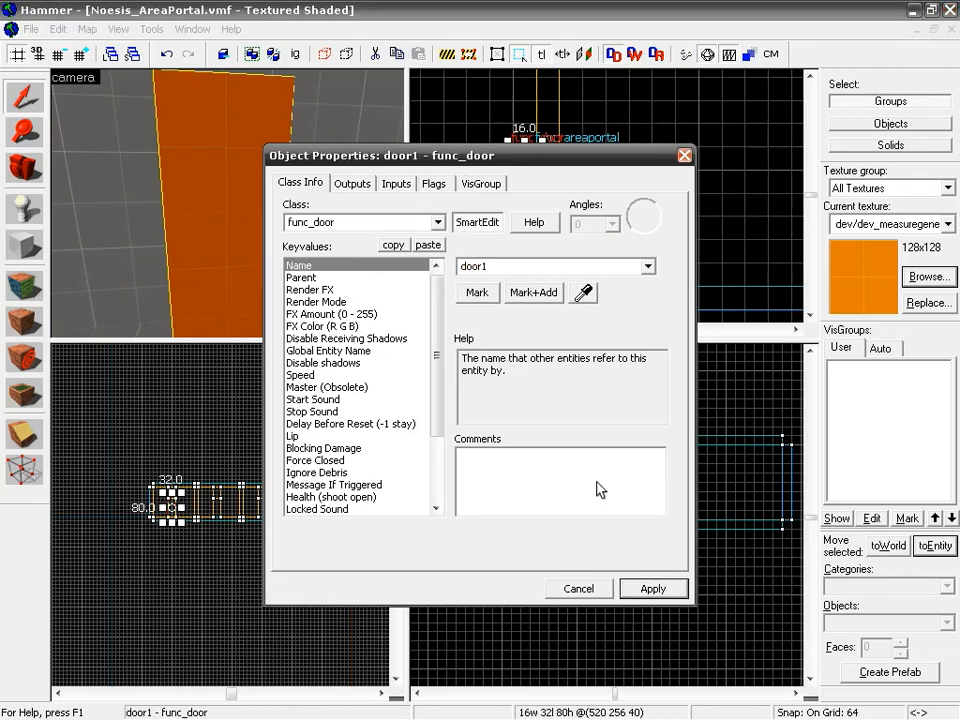
click(684, 156)
Set the area portal's Name of Linked Door to door1.
key(z)
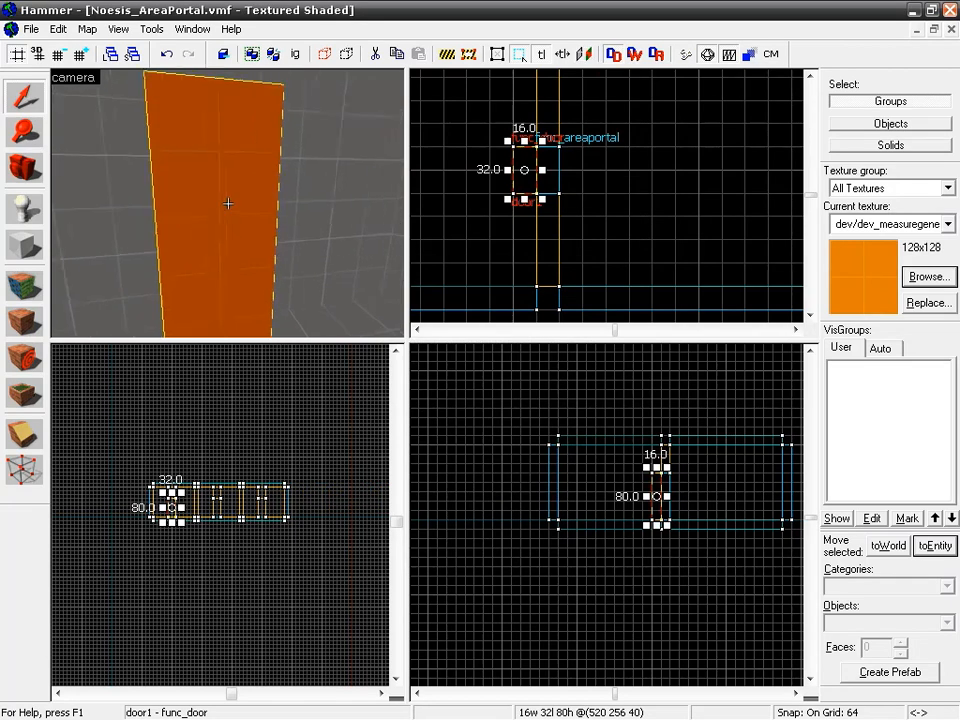
key(z)
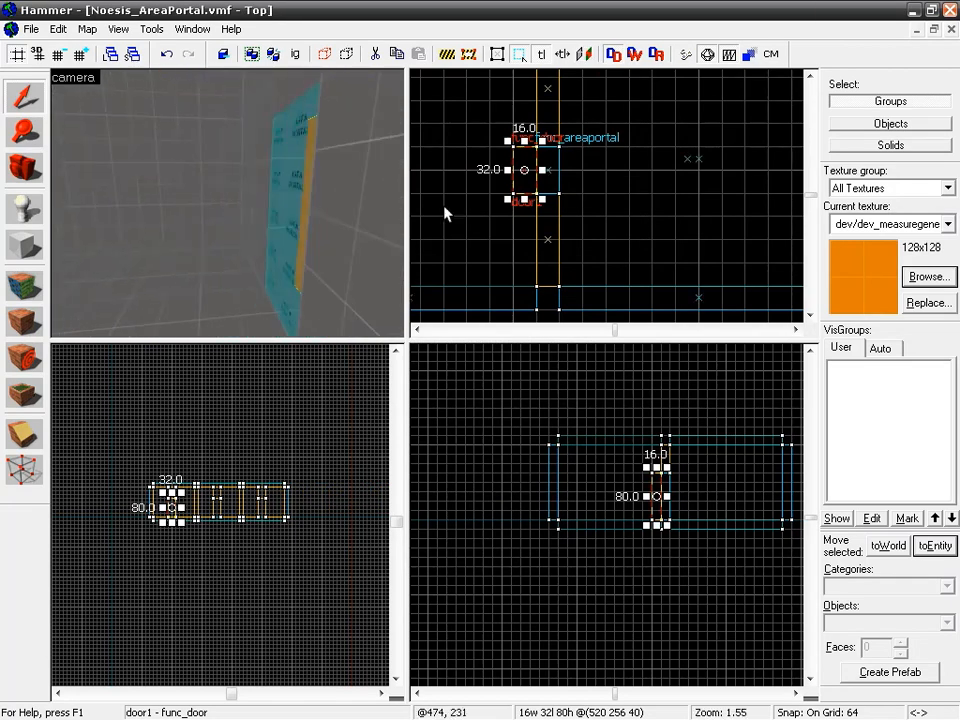
drag(519, 154, 528, 167)
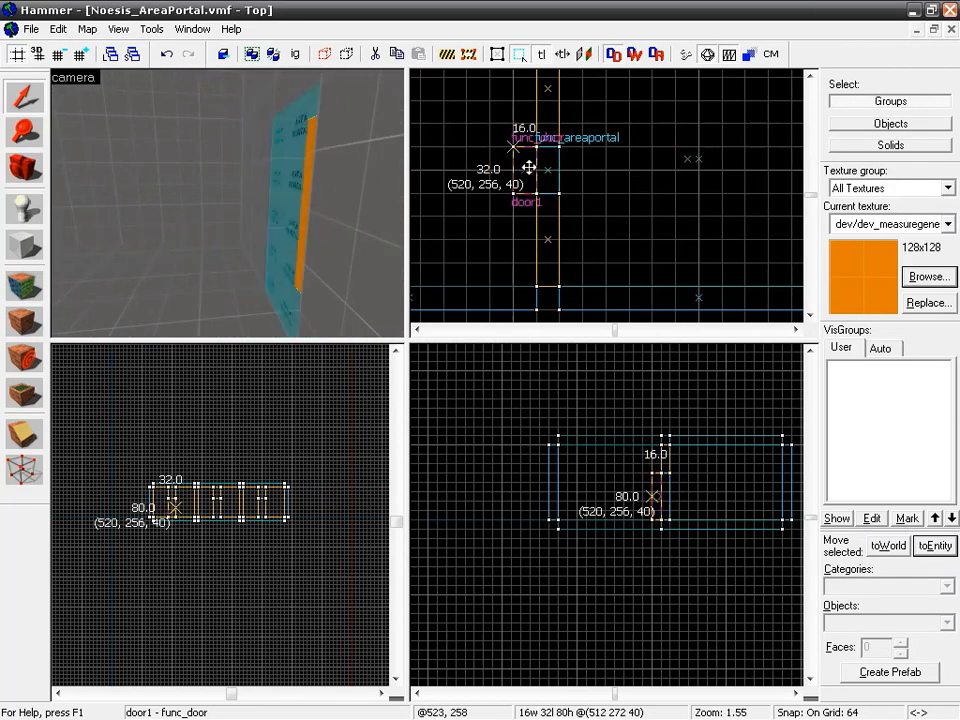
click(285, 180)
key(alt+Return)
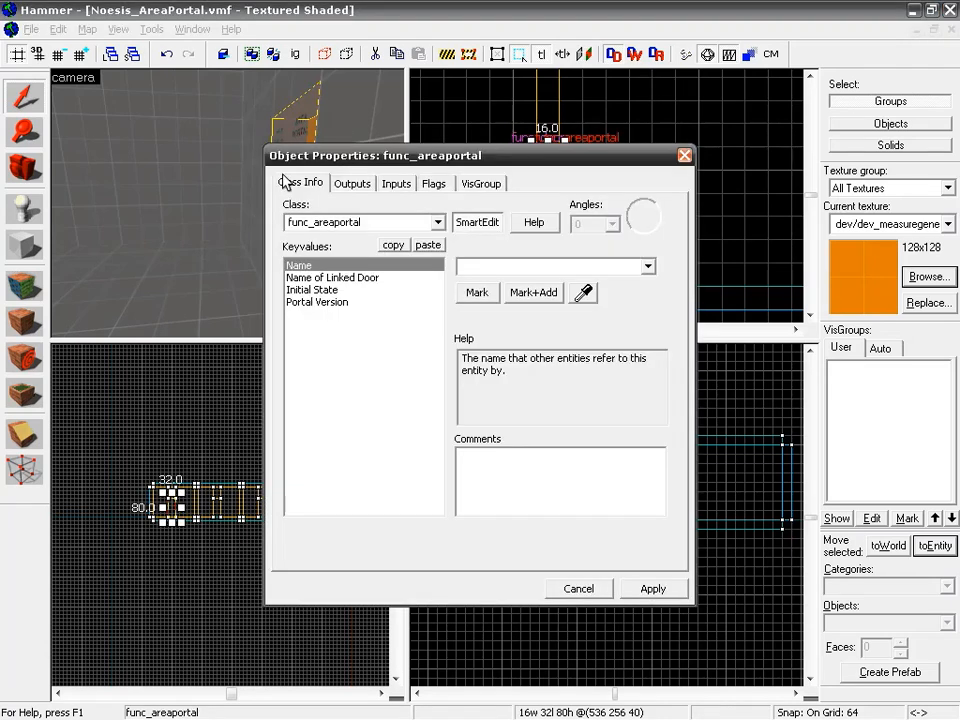
drag(326, 157, 362, 220)
click(403, 342)
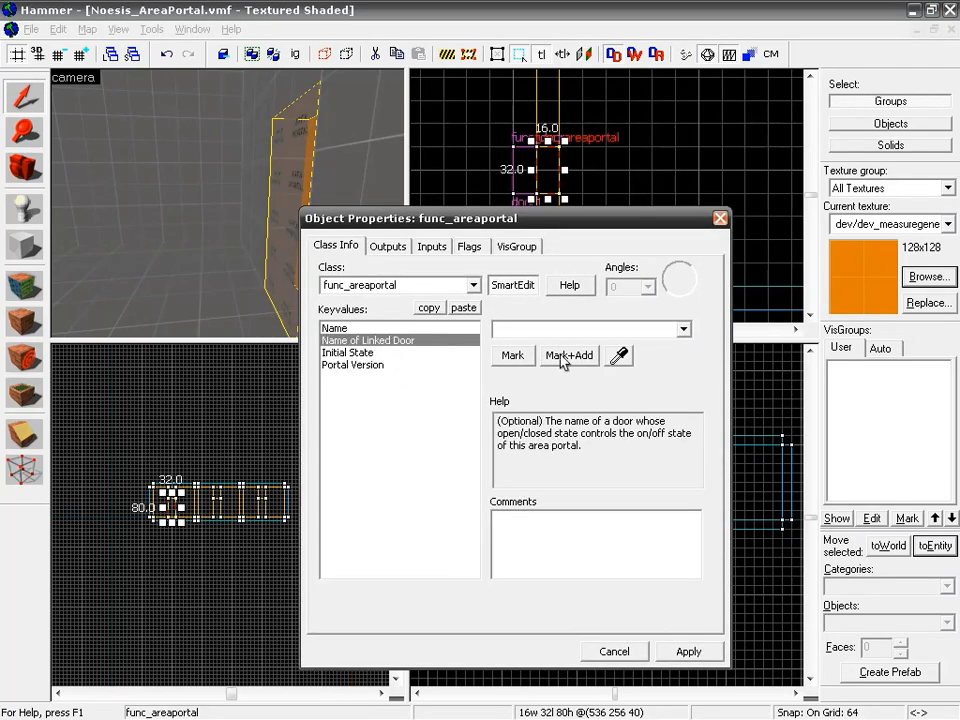
click(683, 330)
click(620, 349)
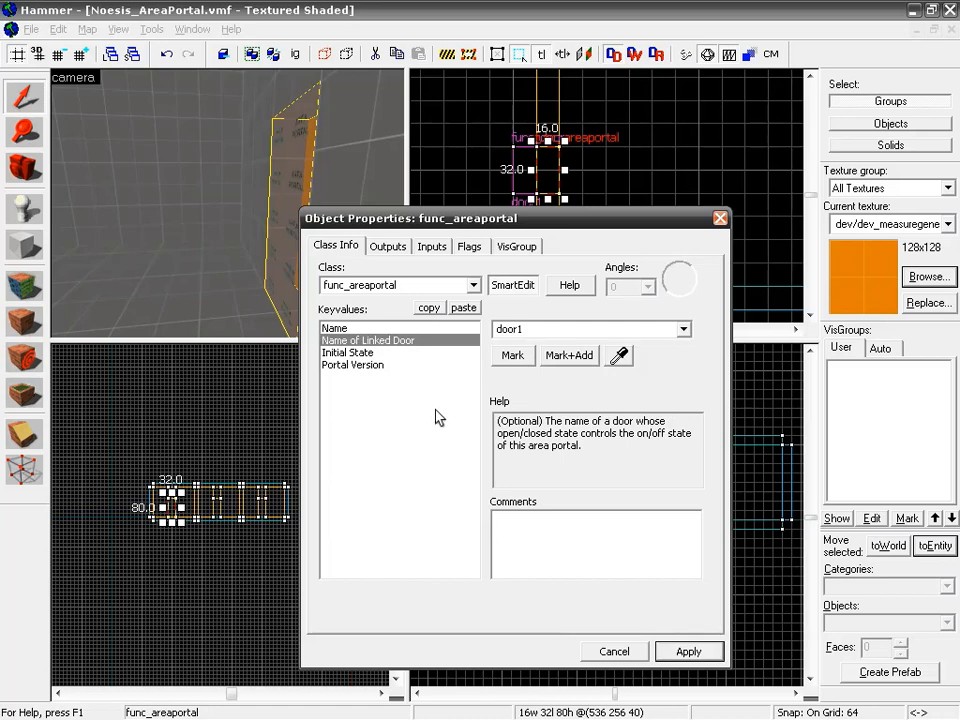
Set the area portal's Initial State to Closed and apply the properties.
click(383, 354)
click(683, 330)
click(660, 343)
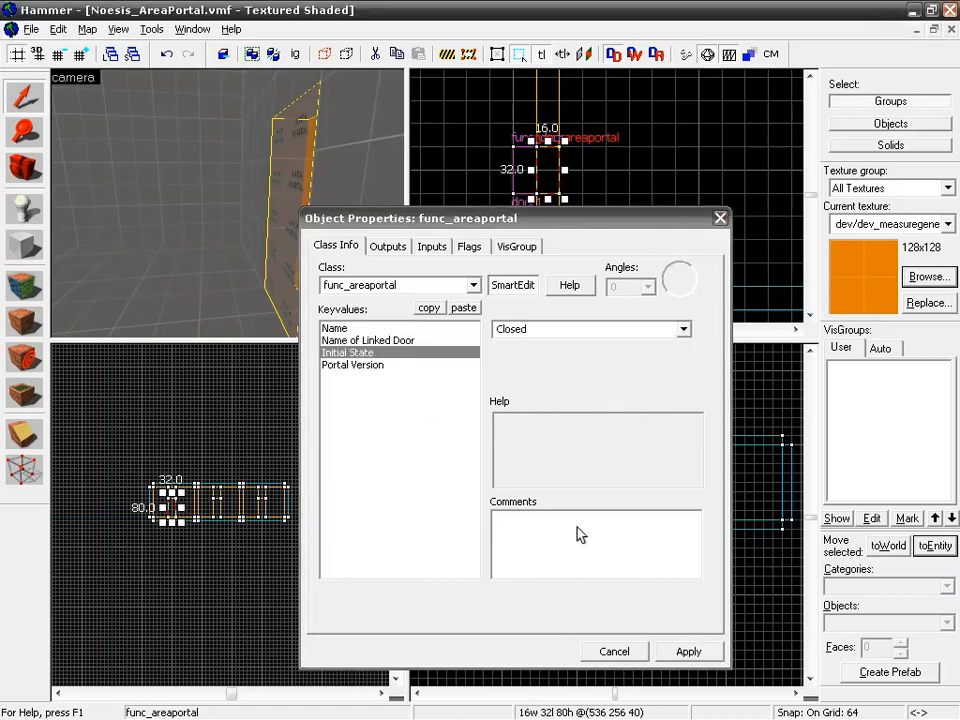
click(689, 651)
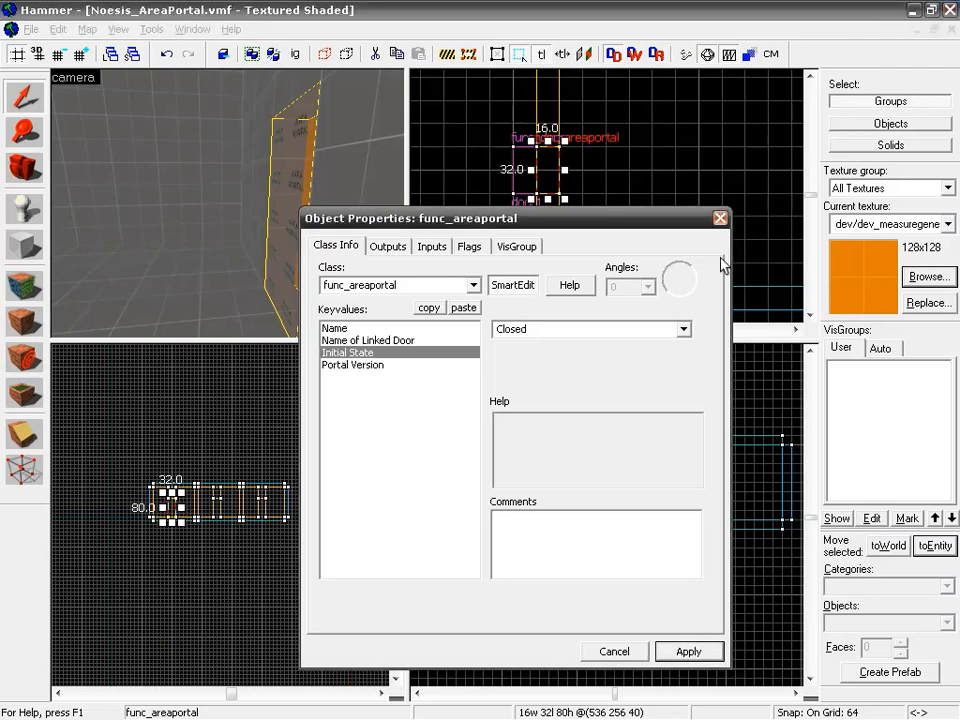
click(719, 218)
Return the door1 block to its place in the doorway, overlapping the area portal.
click(516, 178)
click(516, 178)
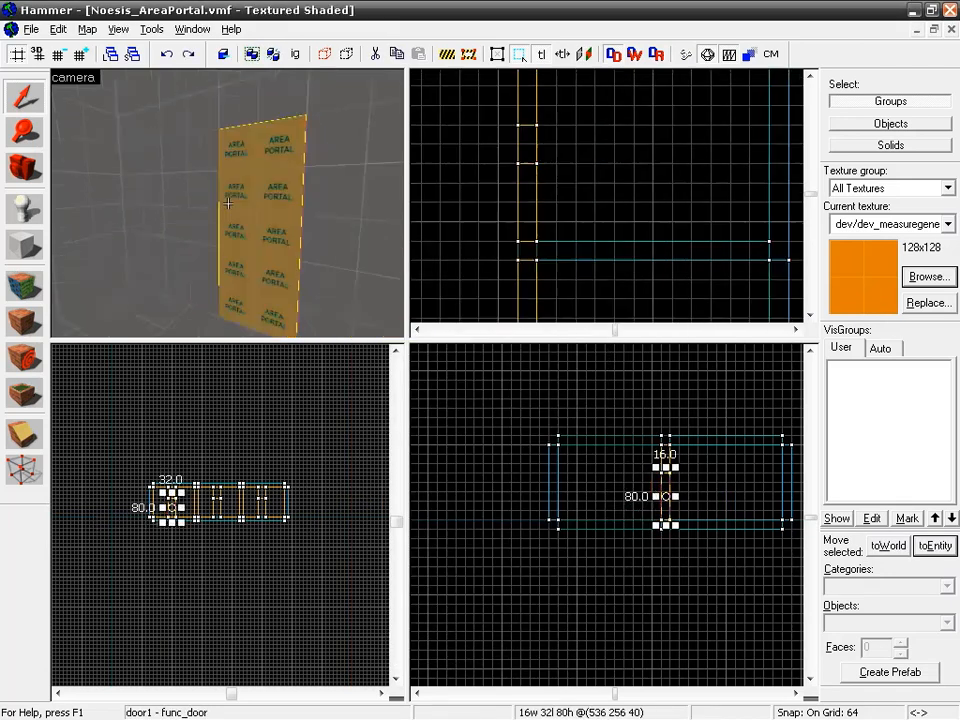
key(s)
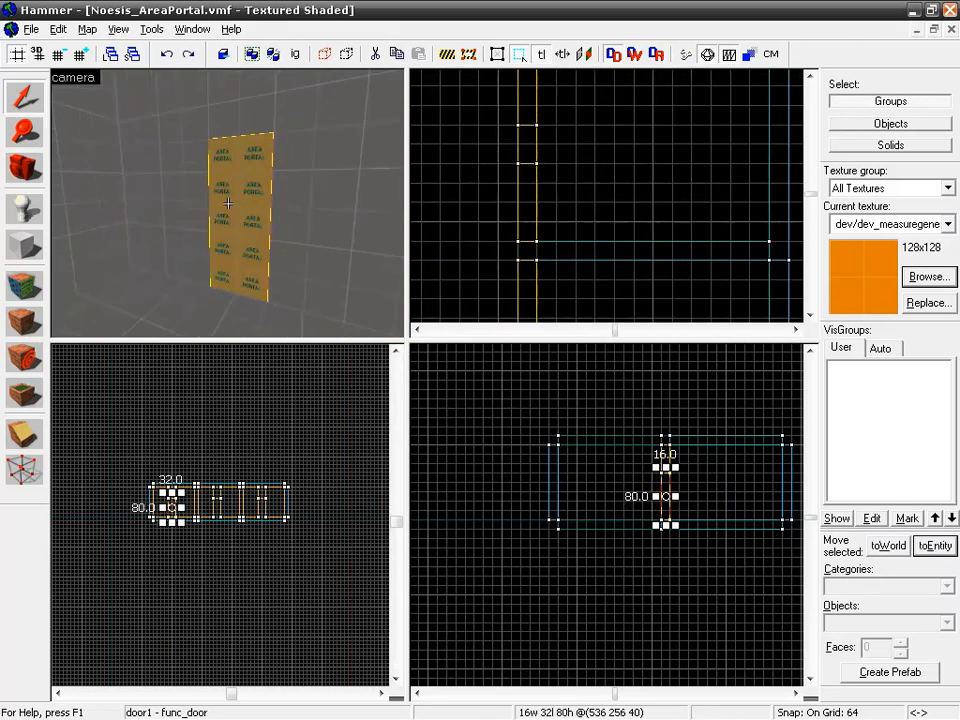